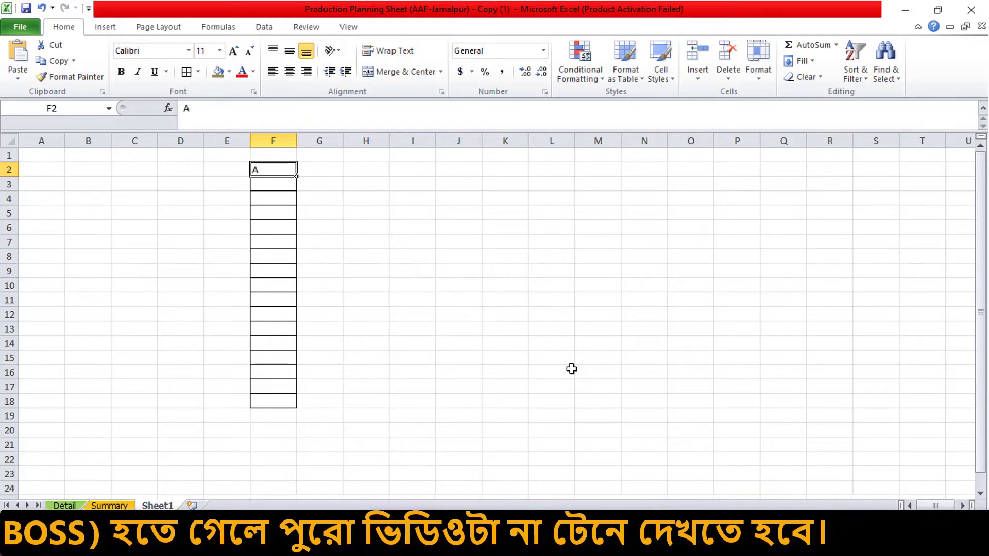
- Enter the letters B through Q down F3:F18, below the A in F2
{"action": "left_click", "coordinate": [355, 260]}
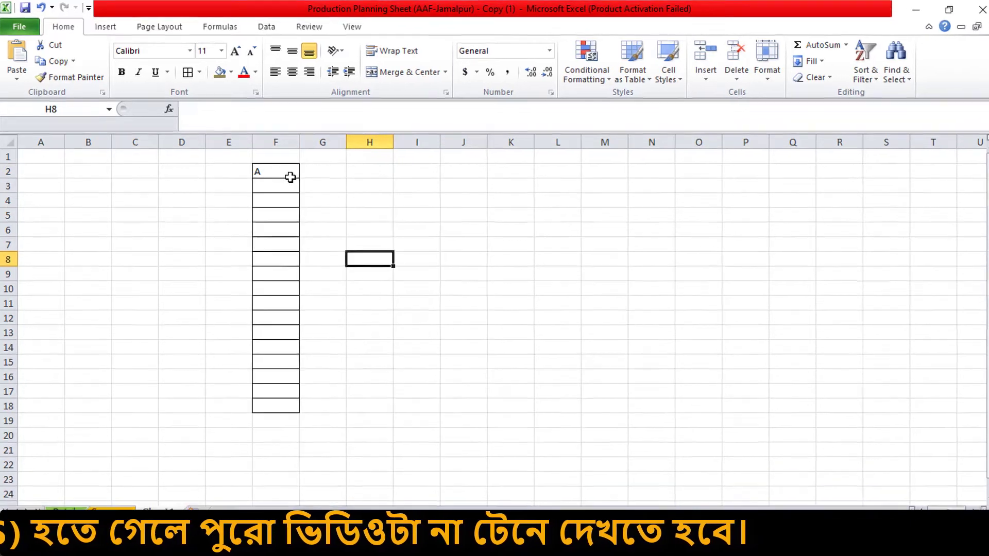
{"action": "left_click", "coordinate": [289, 172]}
{"action": "left_click", "coordinate": [283, 186]}
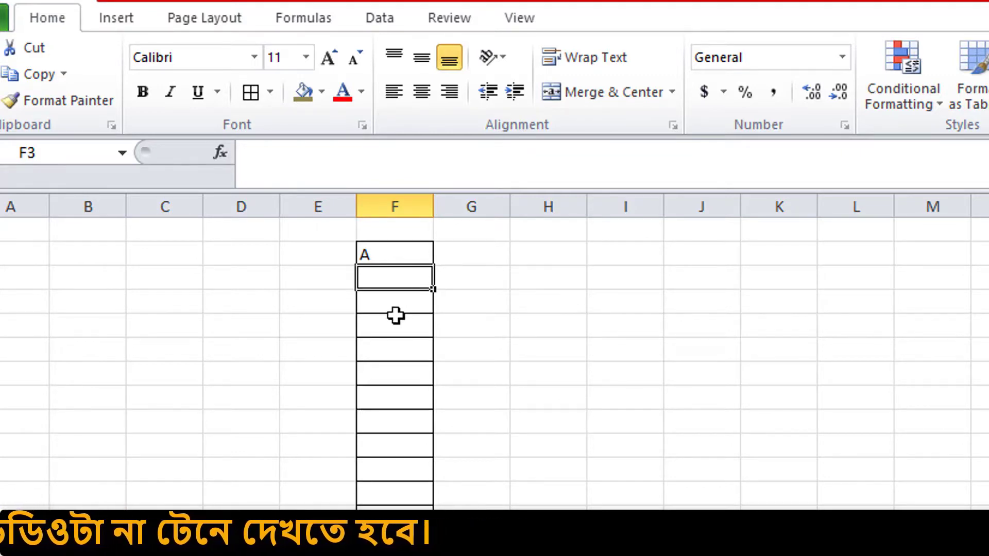
{"action": "key", "text": "Down"}
{"action": "key", "text": "Up"}
{"action": "type", "text": "B"}
{"action": "key", "text": "Return"}
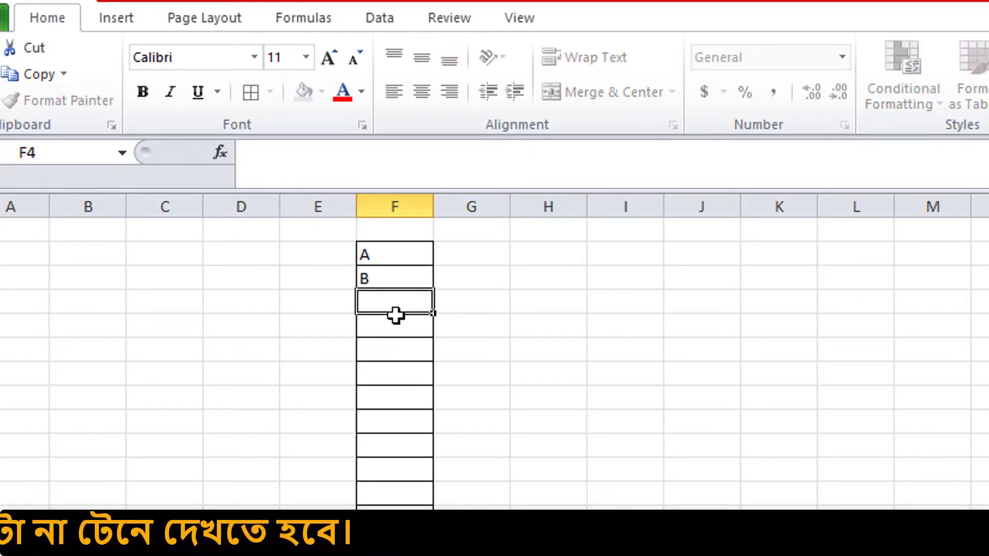
{"action": "type", "text": "C"}
{"action": "key", "text": "Return"}
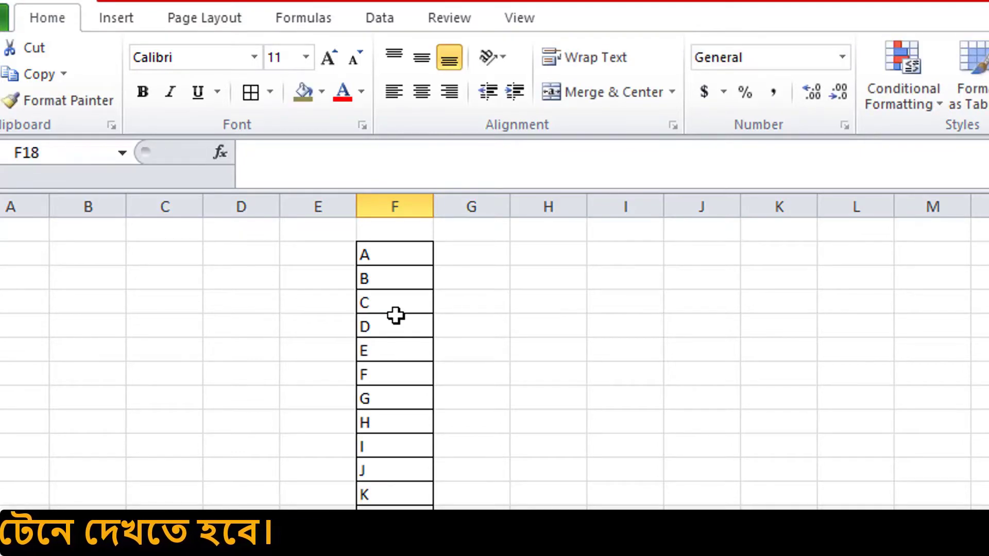
{"action": "type", "text": "Q"}
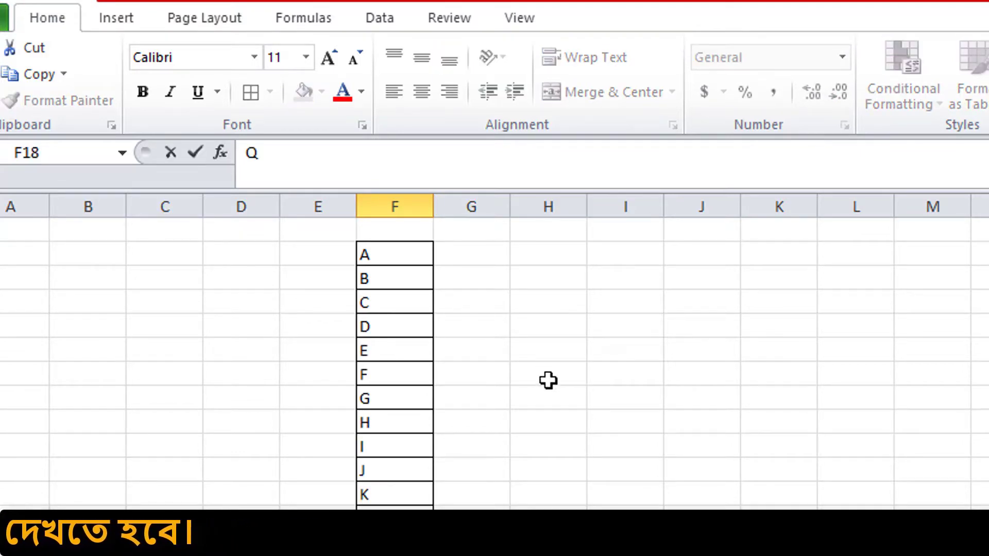
{"action": "left_click", "coordinate": [293, 464]}
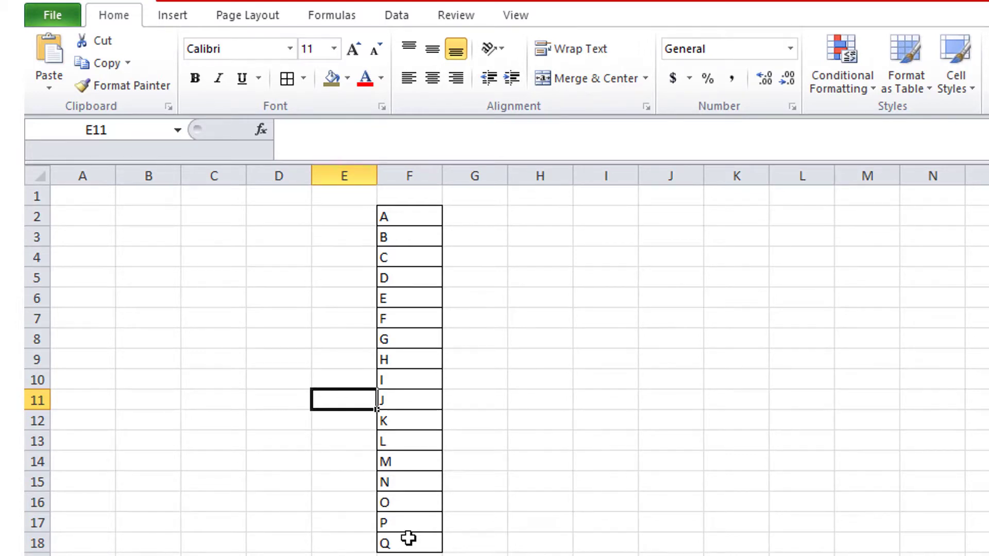
{"action": "left_click", "coordinate": [410, 543]}
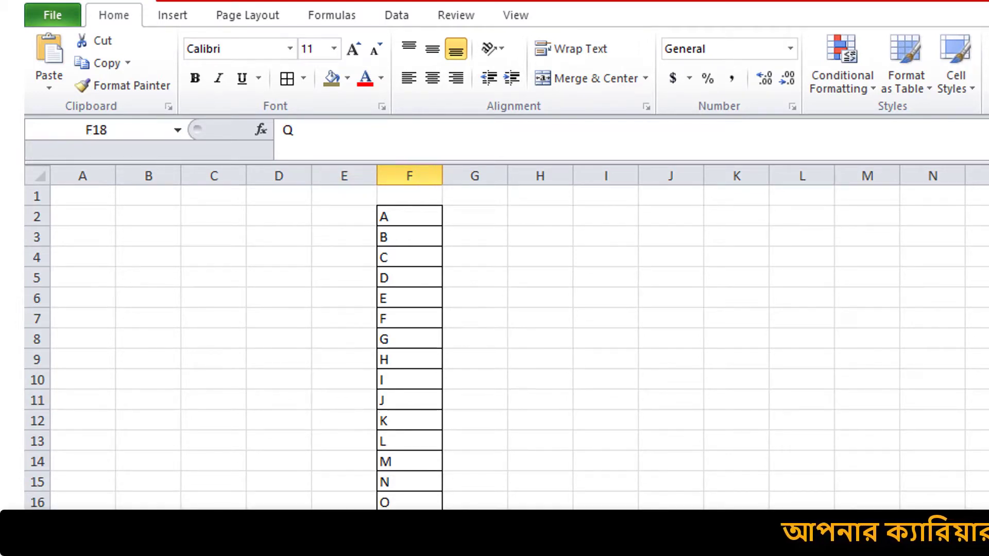
{"action": "left_click", "coordinate": [422, 223]}
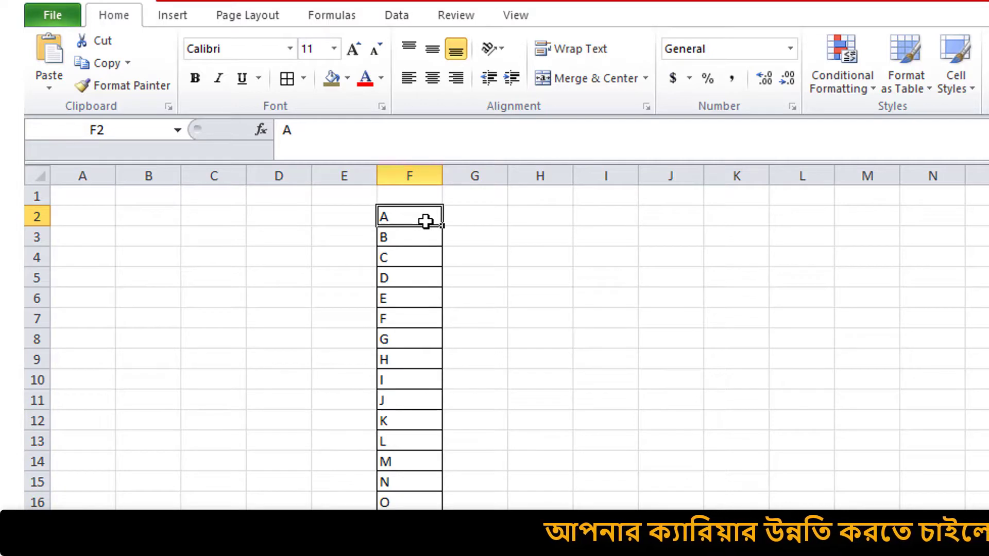
- Apply All Borders to the range L2:L19
{"action": "key", "text": "ctrl+Down"}
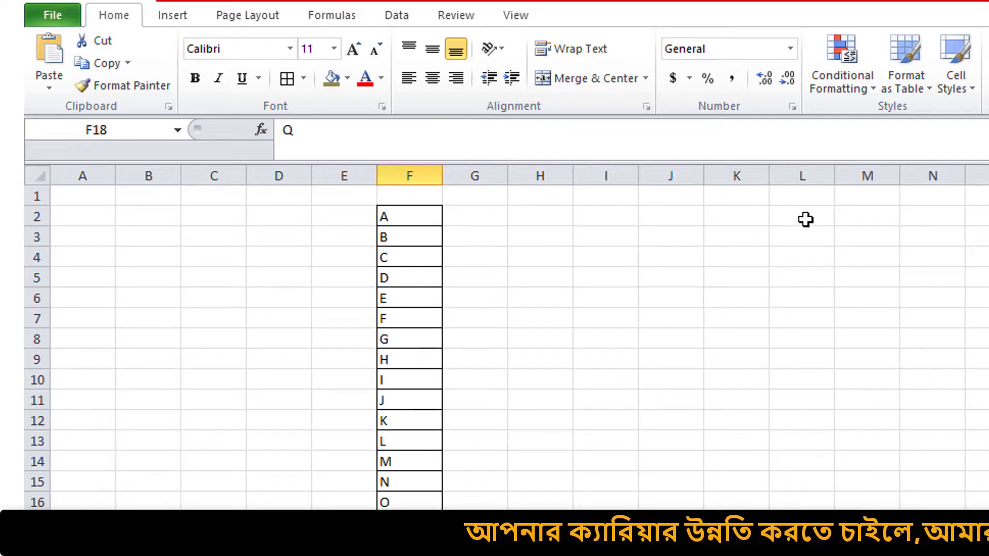
{"action": "left_click_drag", "start_coordinate": [806, 219], "coordinate": [803, 552]}
{"action": "left_click", "coordinate": [287, 78]}
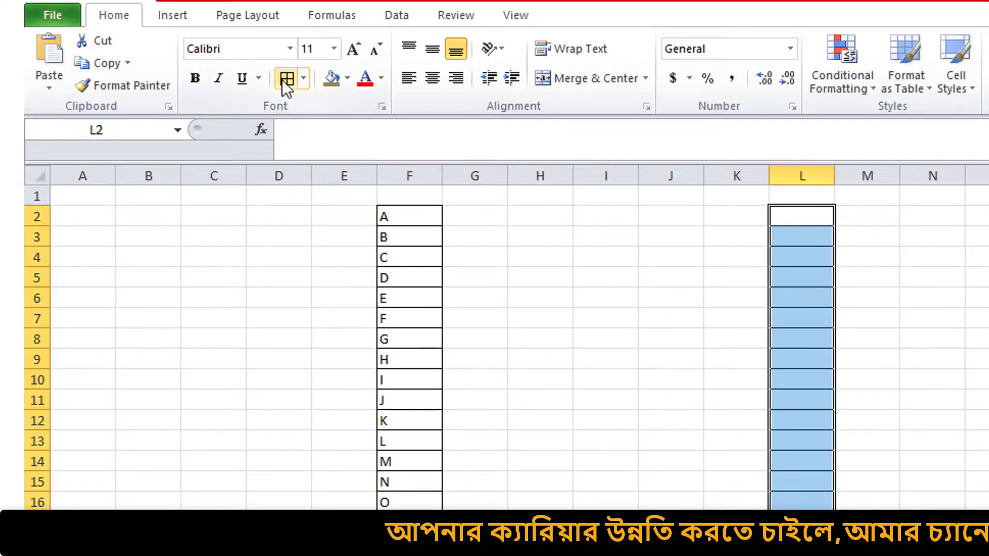
{"action": "left_click", "coordinate": [933, 420]}
- Give L2 a List data validation with source =$F$2:$F$18
{"action": "left_click", "coordinate": [807, 220]}
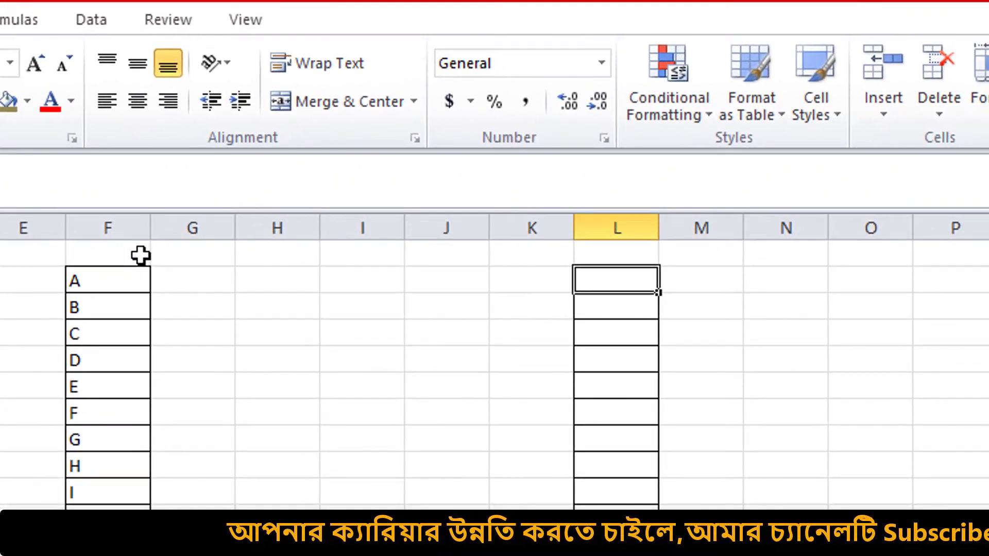
{"action": "left_click", "coordinate": [99, 20]}
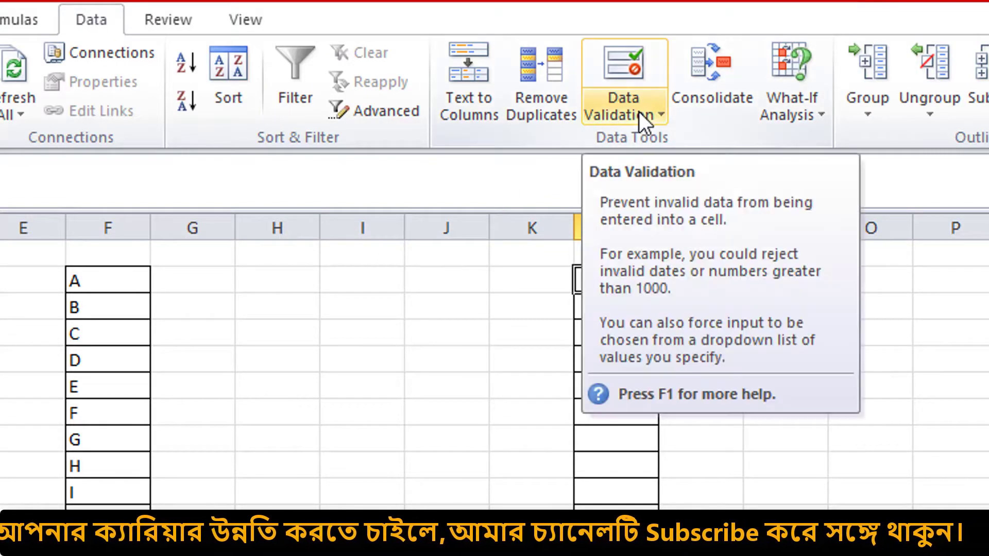
{"action": "left_click", "coordinate": [639, 112]}
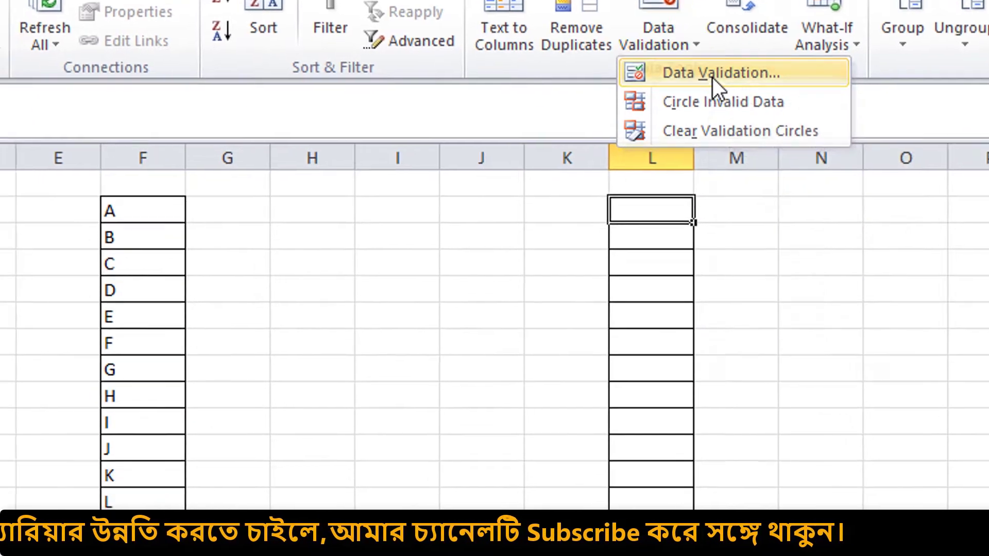
{"action": "left_click", "coordinate": [675, 144]}
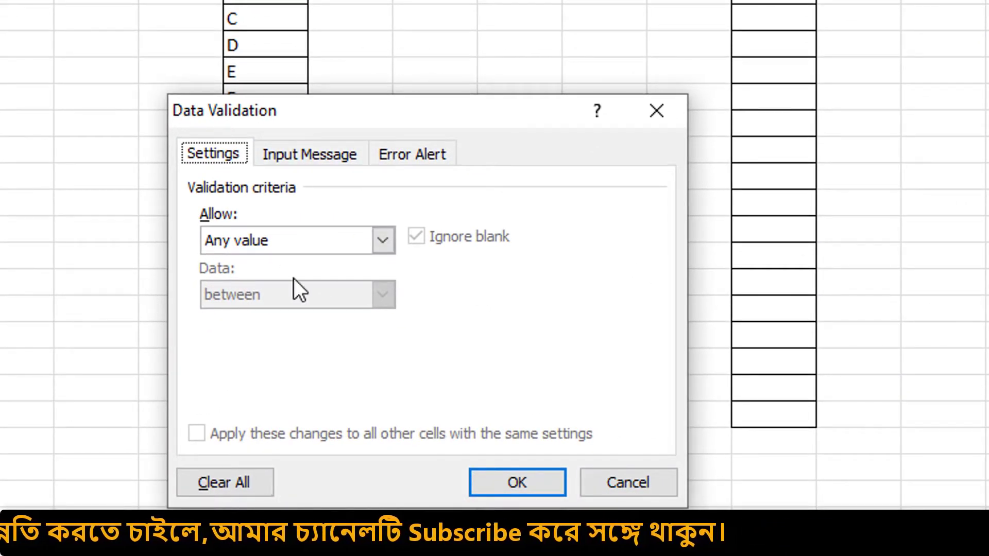
{"action": "left_click", "coordinate": [387, 237]}
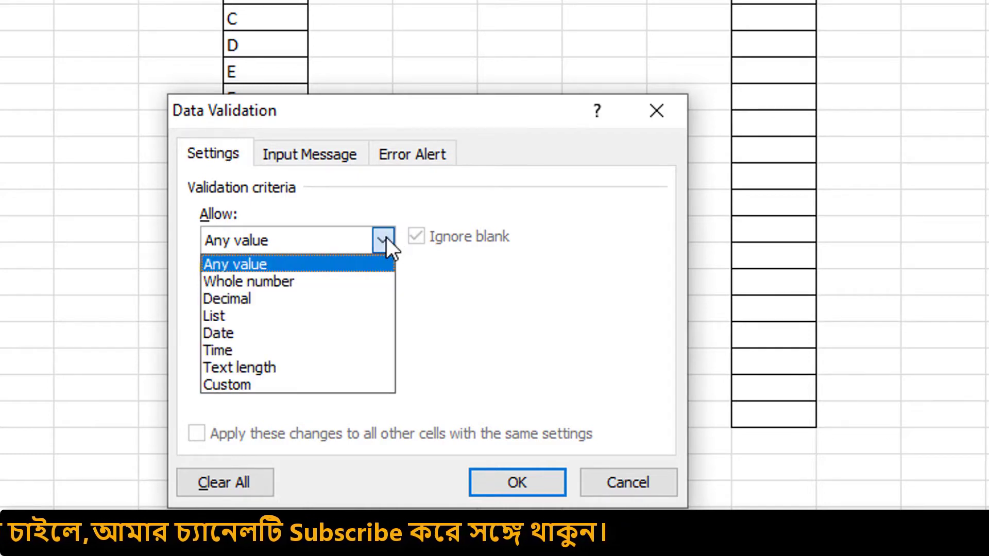
{"action": "left_click", "coordinate": [240, 317]}
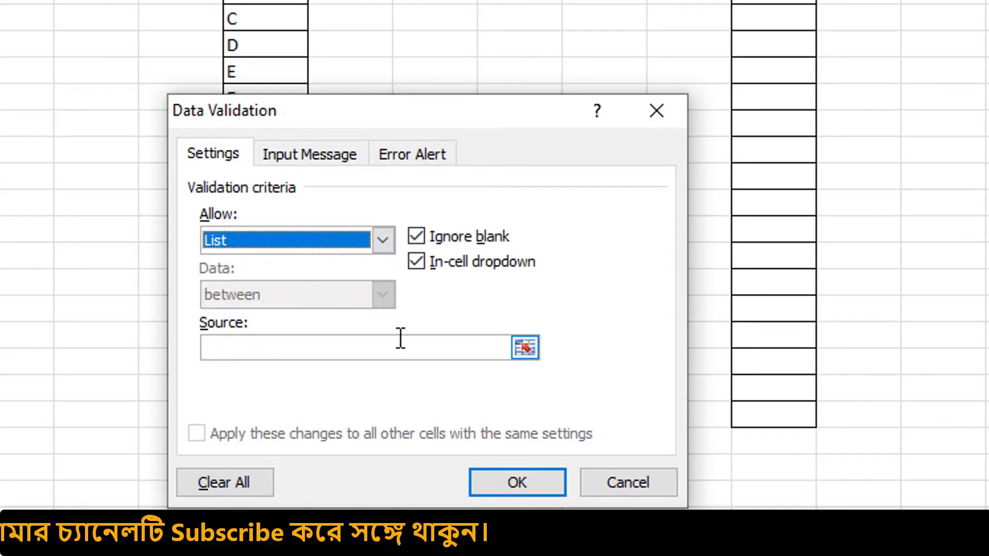
{"action": "left_click", "coordinate": [525, 349]}
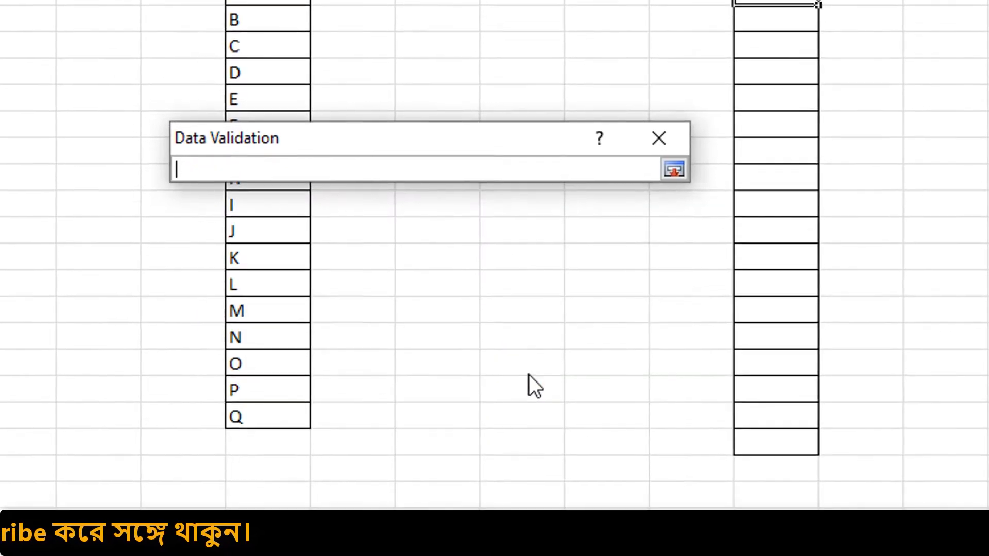
{"action": "left_click_drag", "start_coordinate": [278, 49], "coordinate": [264, 475]}
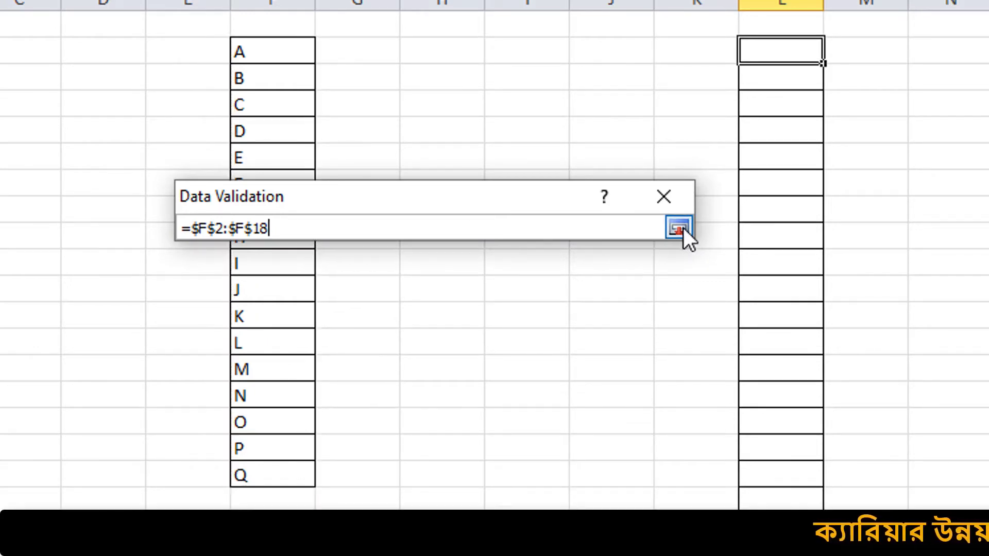
{"action": "left_click", "coordinate": [679, 228]}
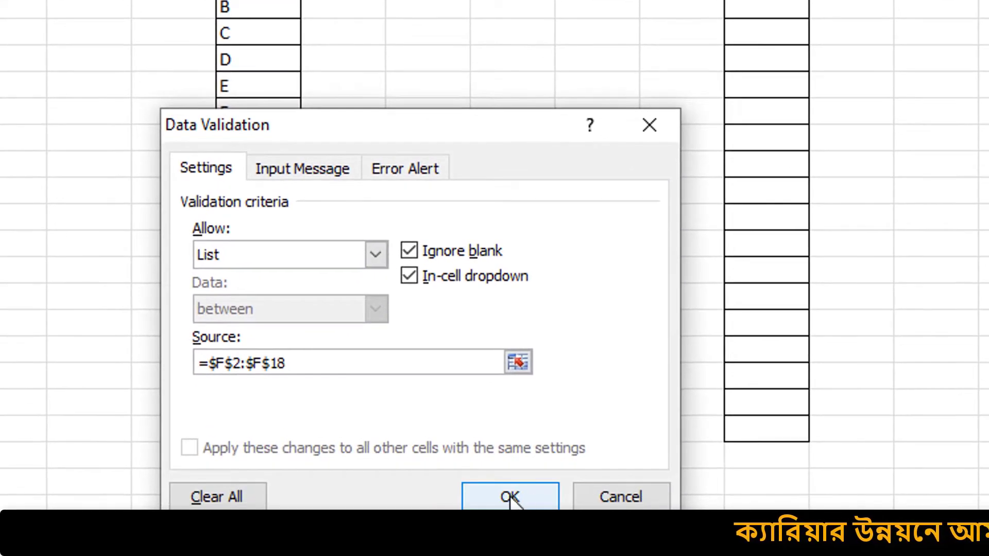
- Confirm the list rule and pick B from L2's new dropdown
{"action": "left_click", "coordinate": [508, 496]}
{"action": "left_click", "coordinate": [518, 61]}
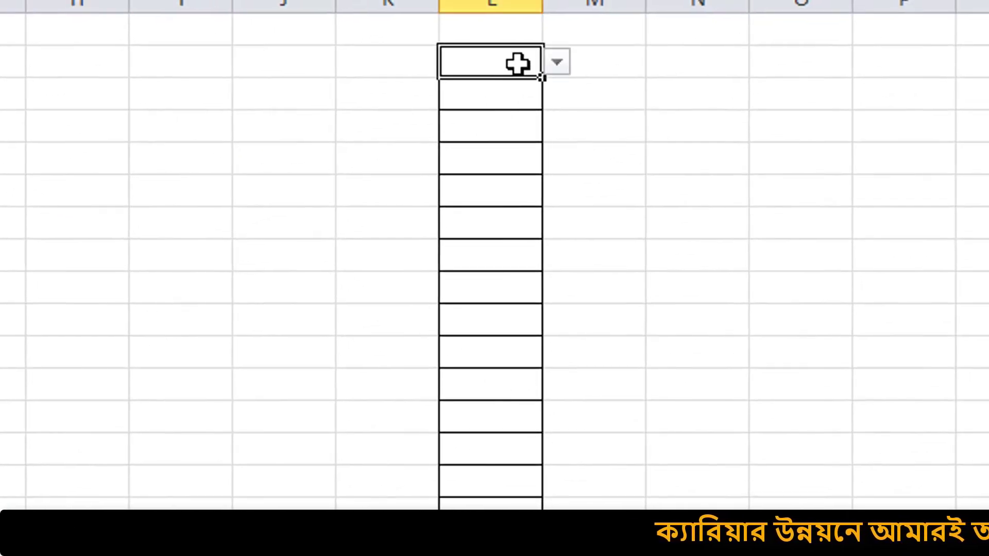
{"action": "left_click", "coordinate": [558, 61]}
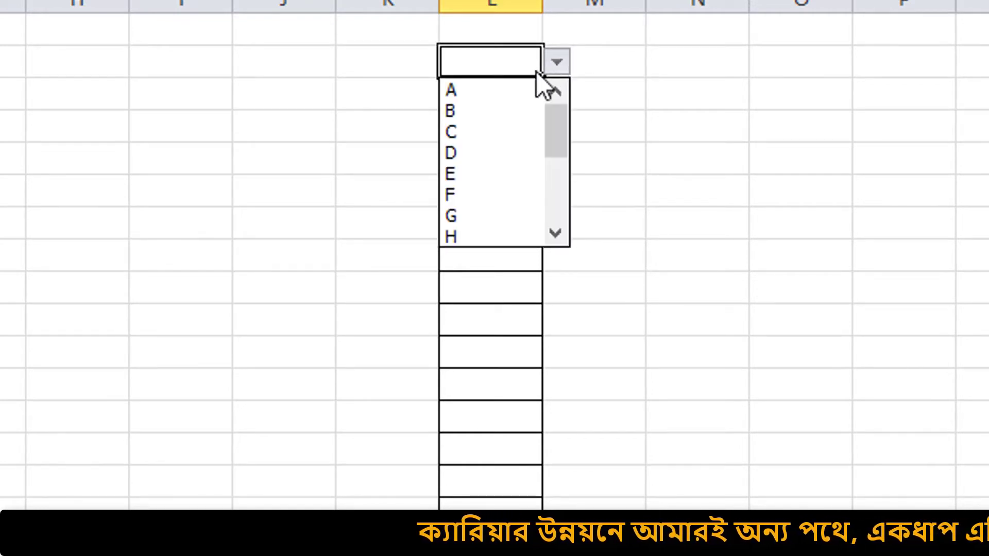
{"action": "key", "text": "Down"}
{"action": "key", "text": "Down"}
{"action": "key", "text": "Down"}
{"action": "key", "text": "Escape"}
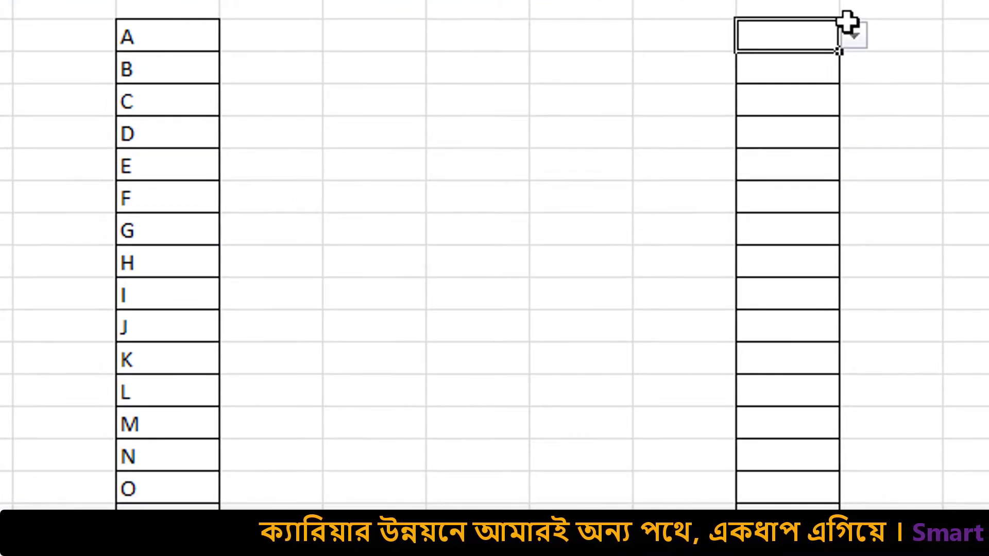
{"action": "left_click", "coordinate": [855, 36]}
{"action": "left_click_drag", "start_coordinate": [855, 94], "coordinate": [858, 201]}
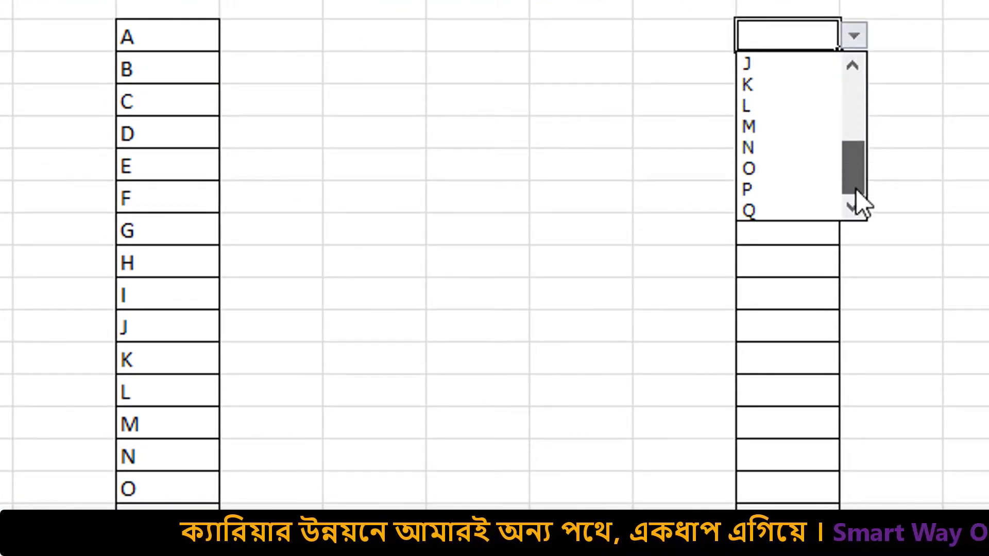
{"action": "left_click", "coordinate": [813, 33]}
{"action": "left_click", "coordinate": [853, 43]}
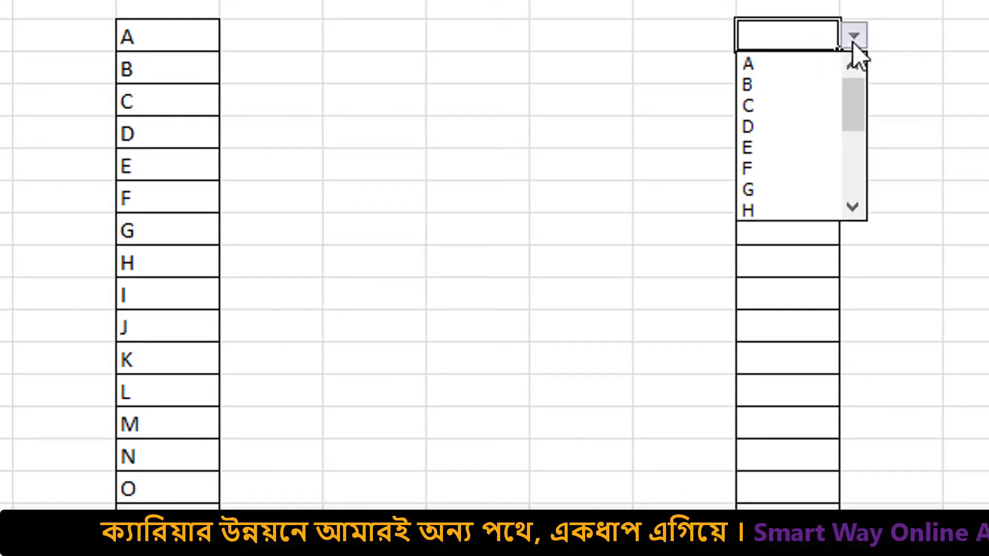
{"action": "left_click", "coordinate": [784, 85]}
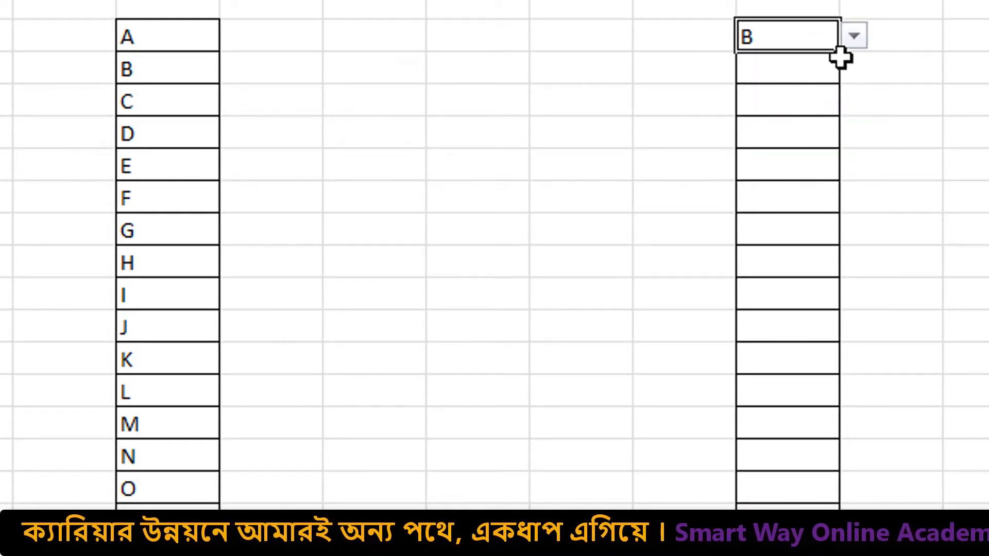
- Copy B down column L and change the second cell to F
{"action": "mouse_move", "coordinate": [841, 57]}
{"action": "left_mouse_down"}
{"action": "mouse_move", "coordinate": [808, 314]}
{"action": "mouse_move", "coordinate": [806, 508]}
{"action": "left_mouse_up"}
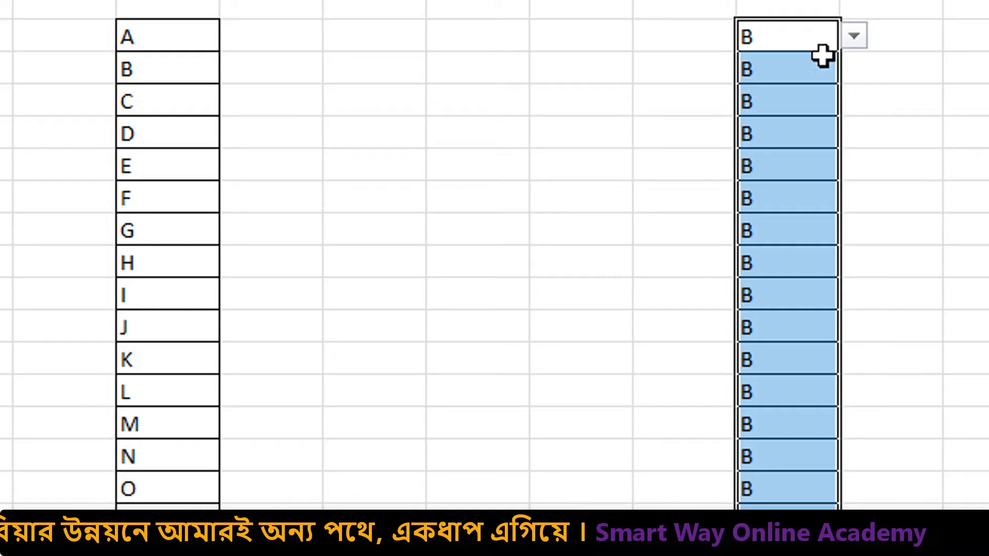
{"action": "left_click", "coordinate": [824, 64]}
{"action": "left_click", "coordinate": [855, 68]}
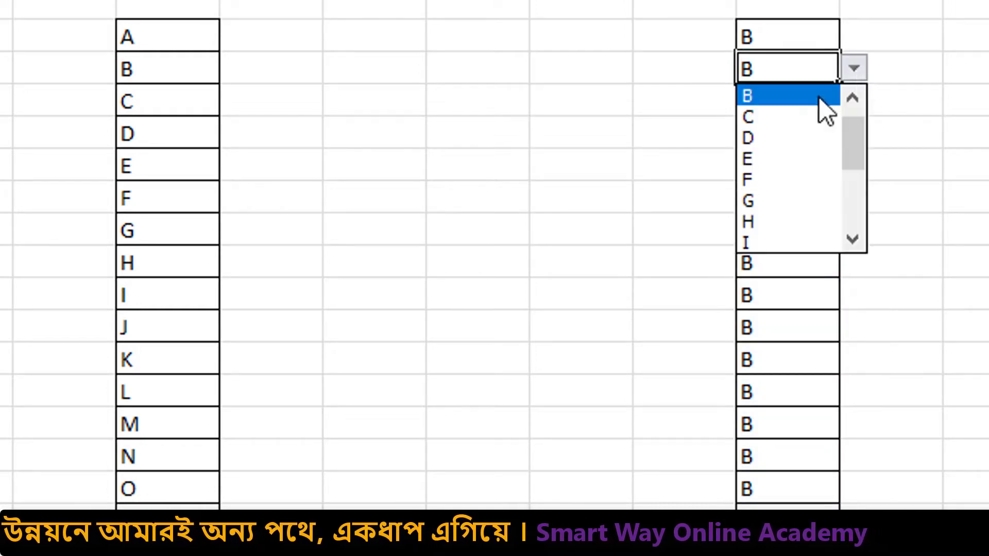
{"action": "left_click", "coordinate": [763, 182]}
{"action": "left_click", "coordinate": [797, 112]}
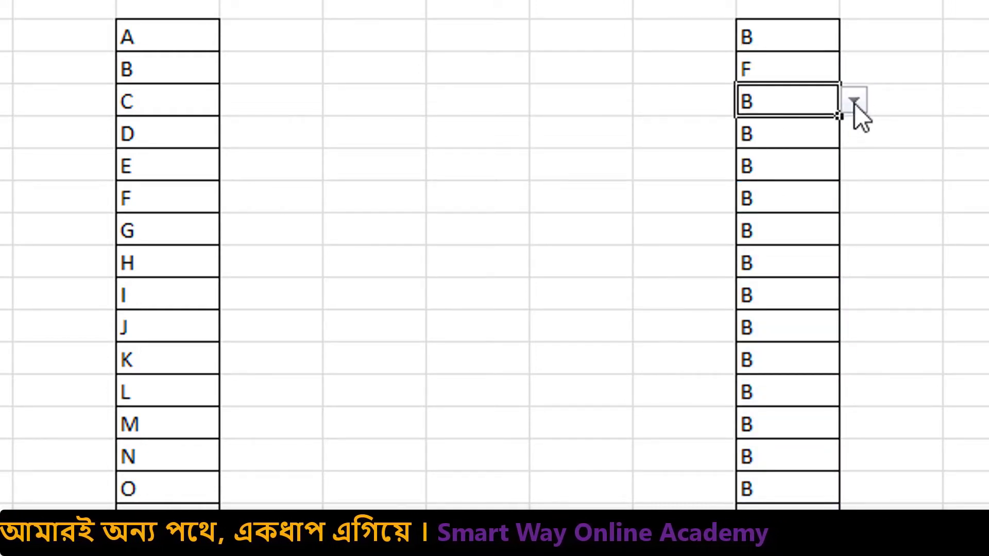
{"action": "left_click", "coordinate": [854, 101]}
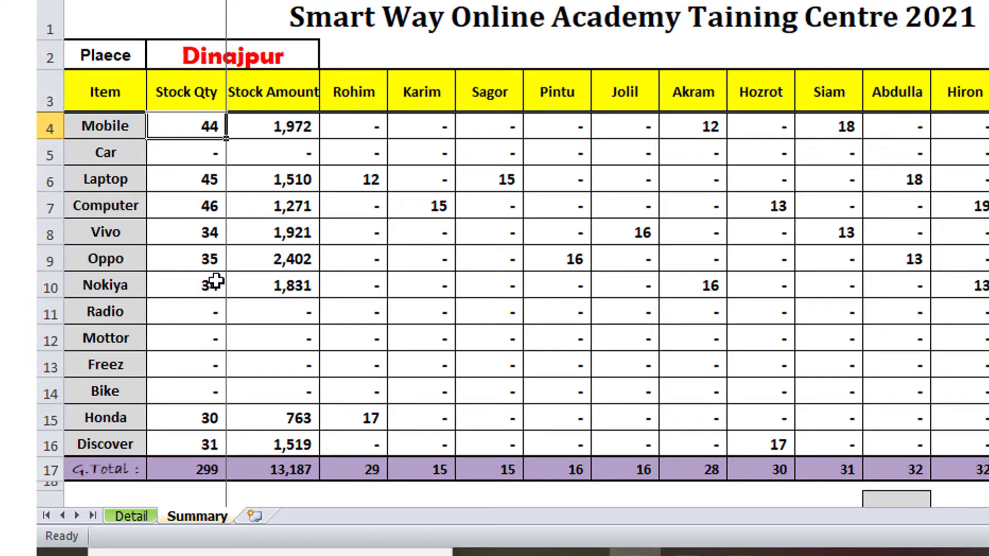
- Start a SUMIFS in Summary B4 with sum range Detail!D5:D222
{"action": "type", "text": "="}
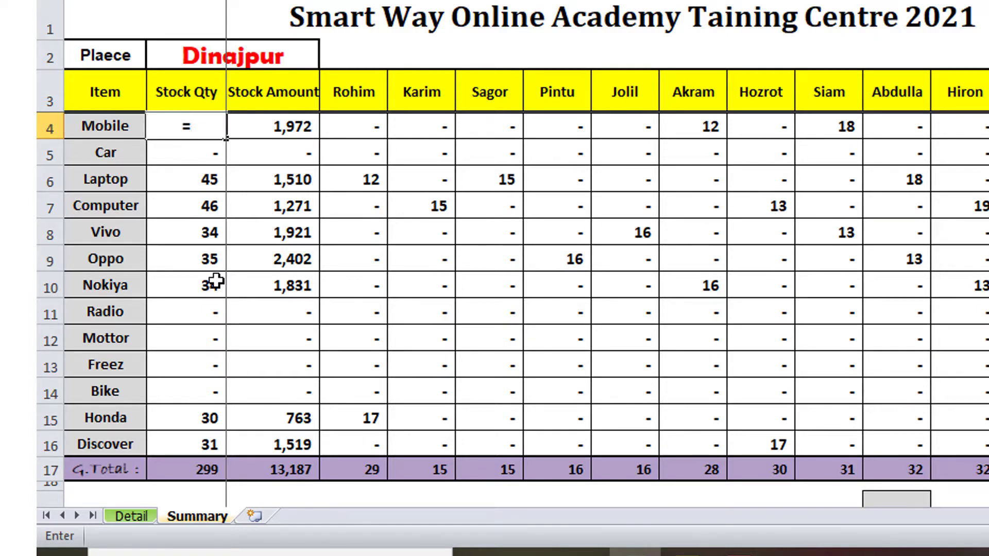
{"action": "type", "text": "SUMI"}
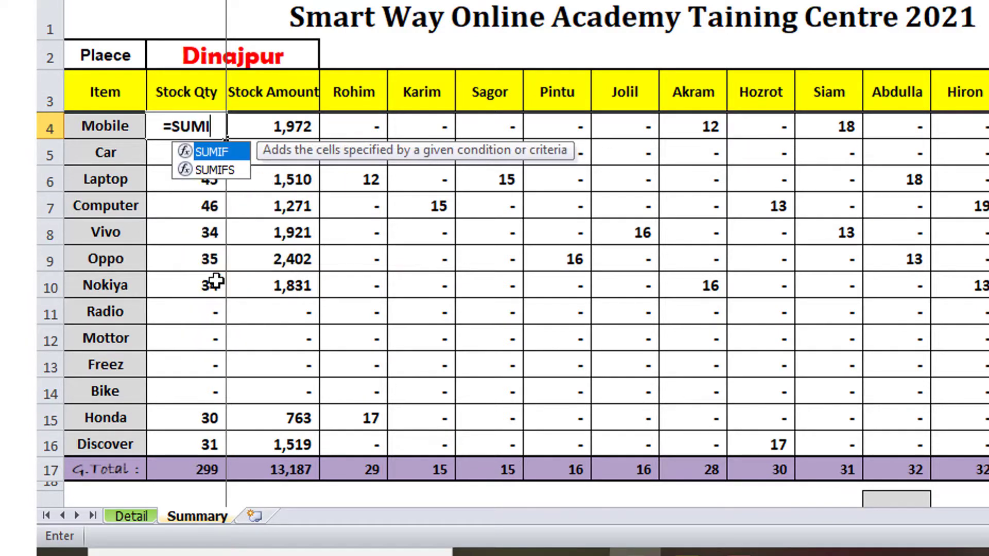
{"action": "left_click", "coordinate": [215, 167]}
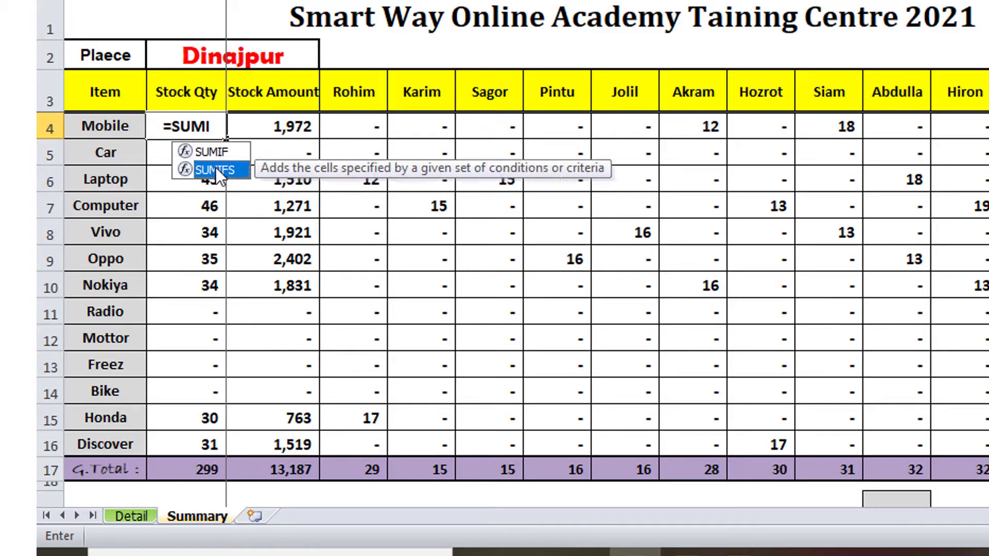
{"action": "double_click", "coordinate": [215, 166]}
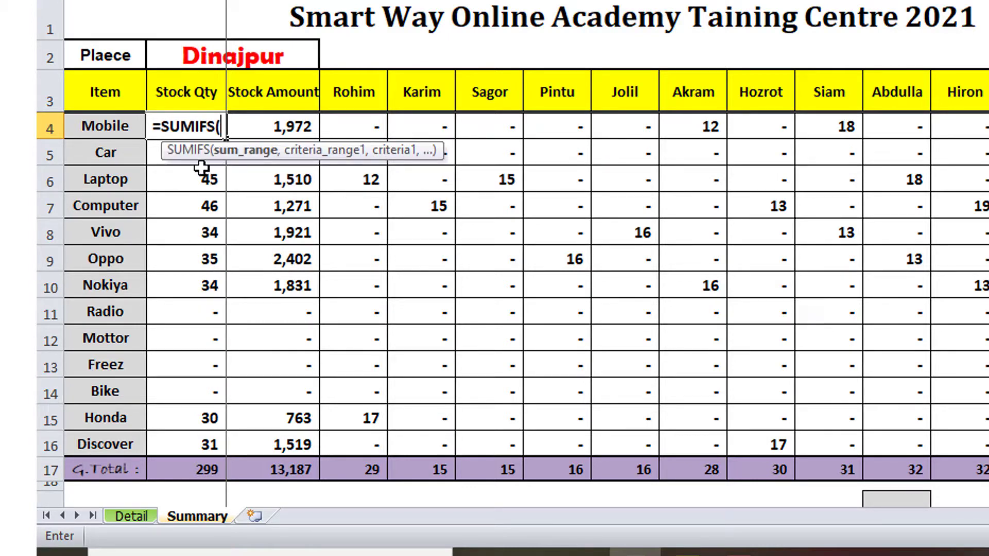
{"action": "left_click", "coordinate": [131, 516]}
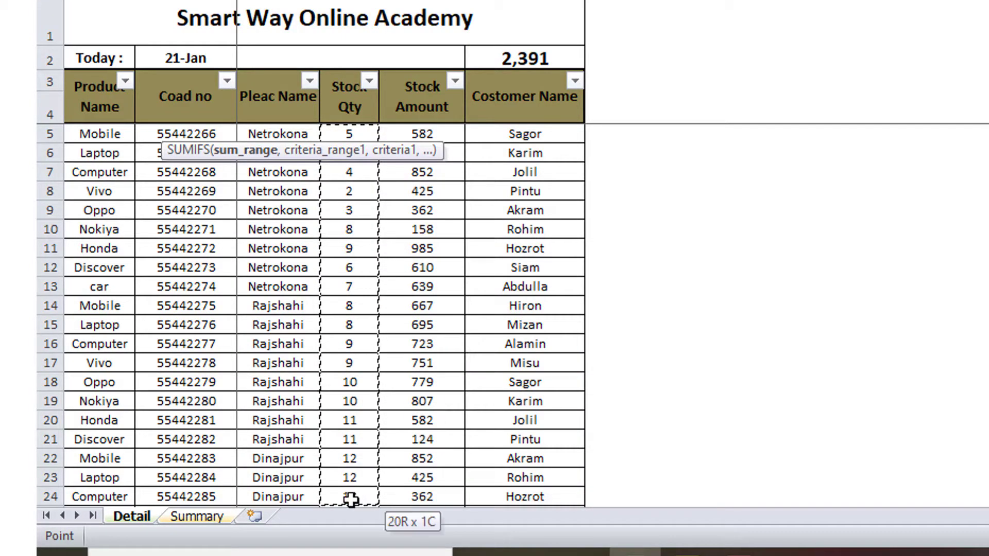
{"action": "left_click_drag", "start_coordinate": [355, 149], "coordinate": [351, 523]}
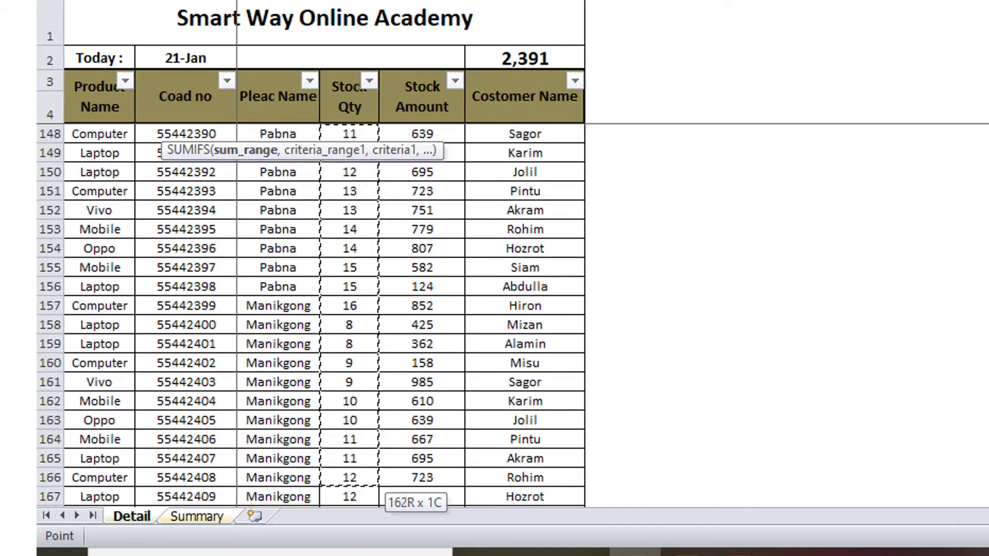
{"action": "left_click_drag", "start_coordinate": [381, 494], "coordinate": [461, 477]}
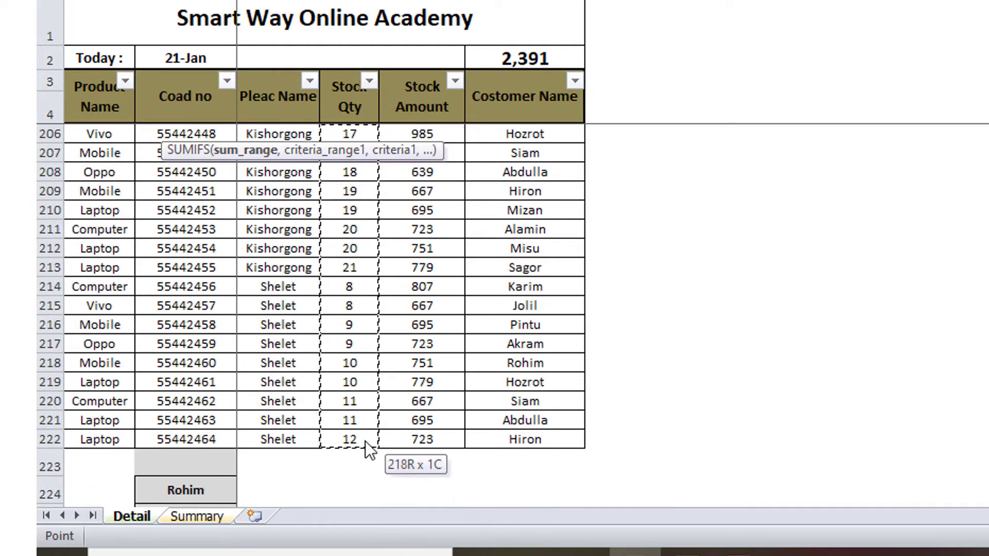
{"action": "left_click_drag", "start_coordinate": [461, 477], "coordinate": [362, 440]}
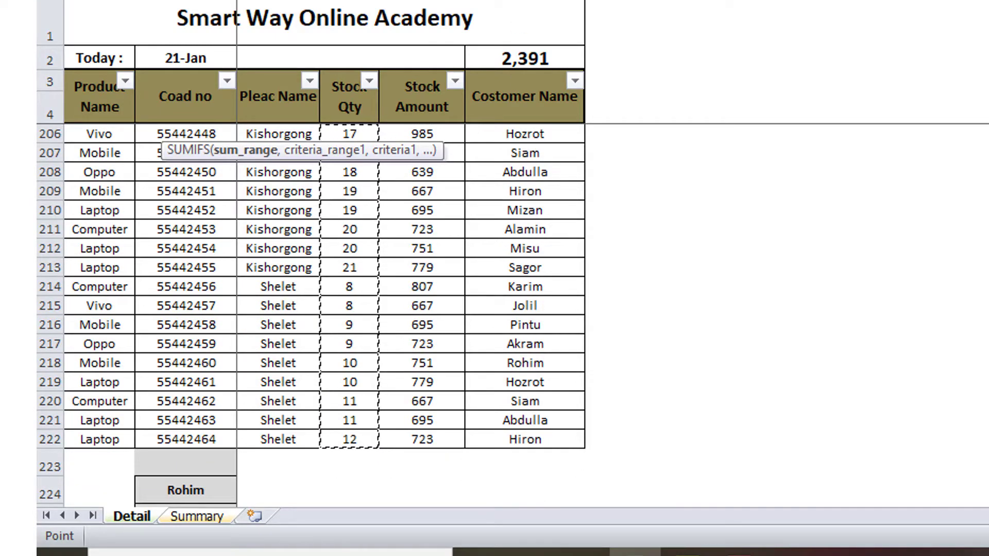
{"action": "type", "text": ","}
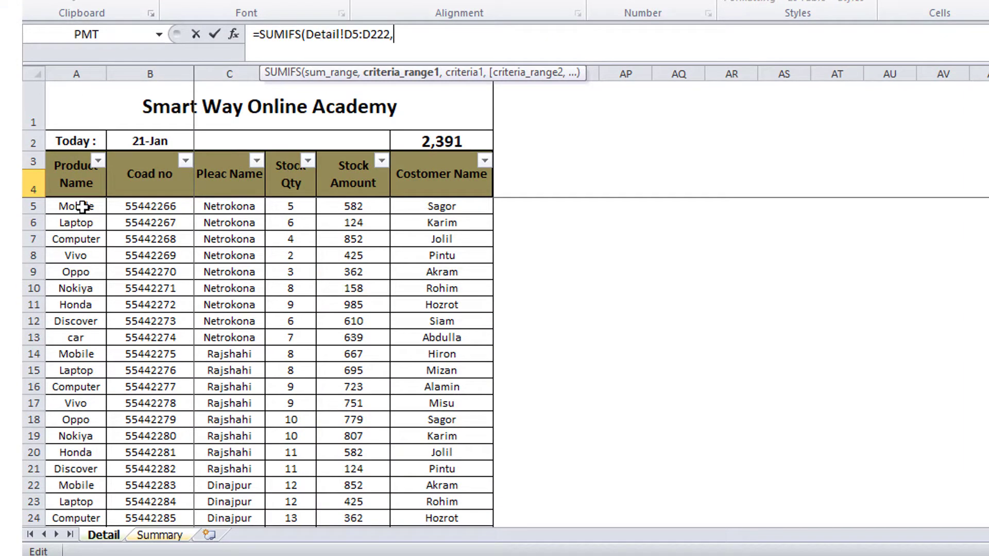
- Add criteria range Detail!A5:A222 matched against the item in Summary!A4
{"action": "left_click", "coordinate": [83, 206]}
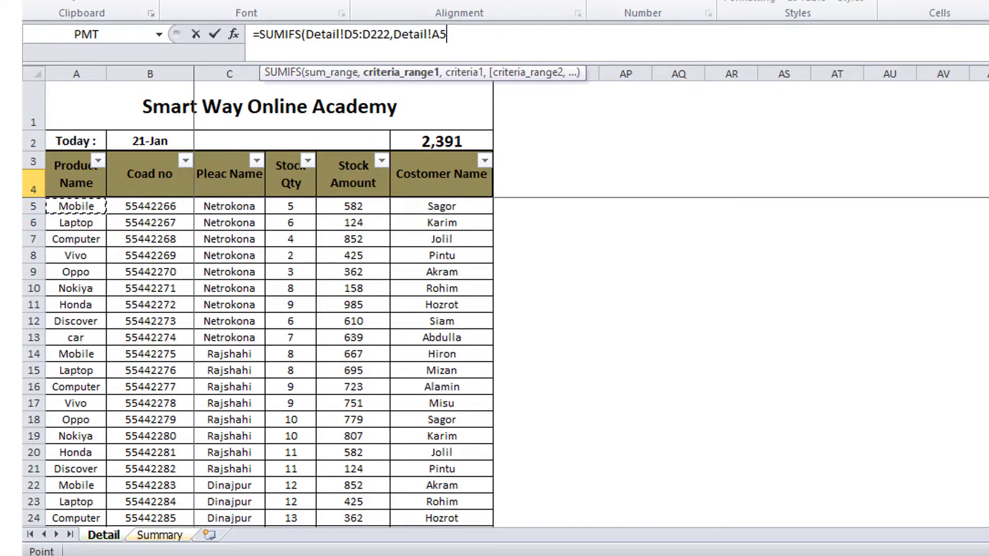
{"action": "scroll", "coordinate": [258, 361], "scroll_direction": "down", "scroll_amount": 20}
{"action": "scroll", "coordinate": [258, 360], "scroll_direction": "down", "scroll_amount": 6}
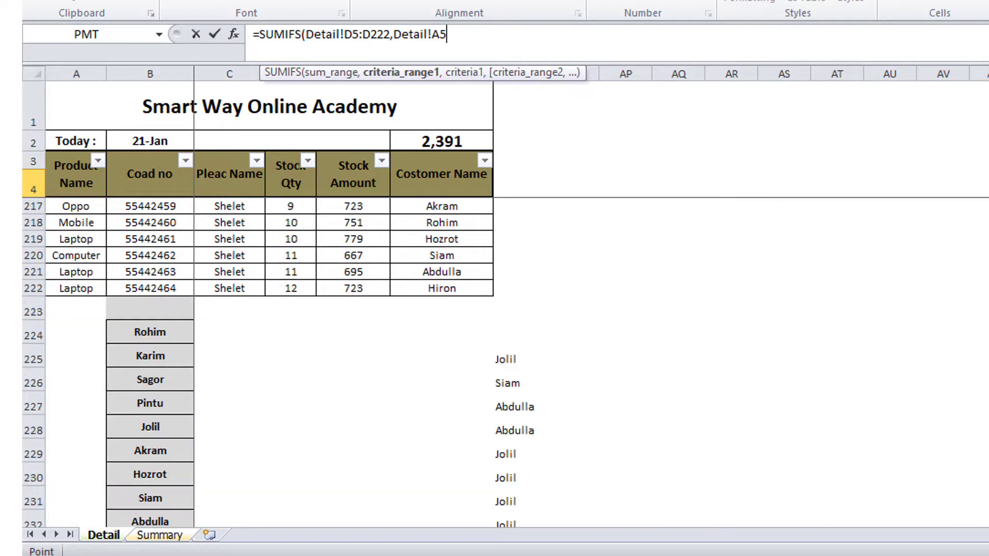
{"action": "left_click", "coordinate": [78, 288], "text": "shift"}
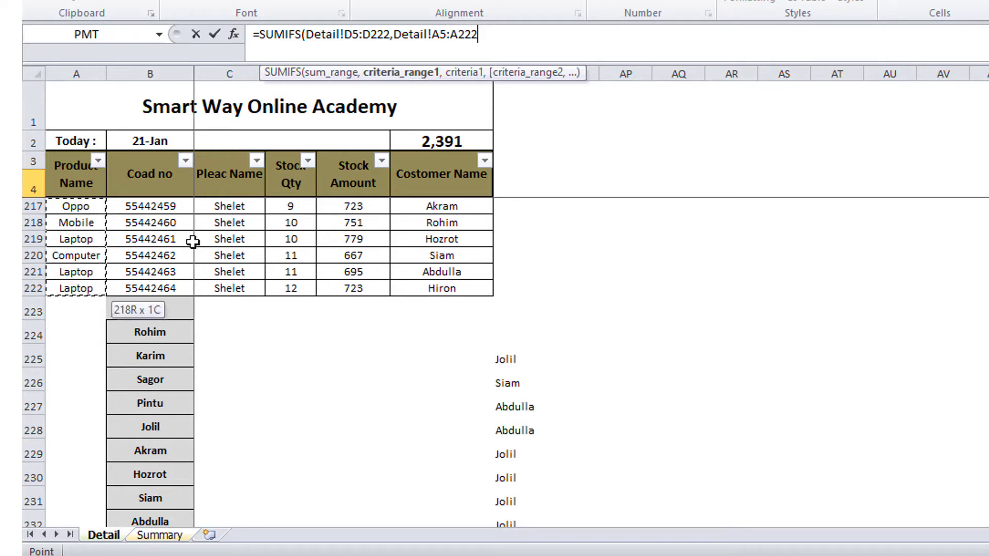
{"action": "type", "text": ","}
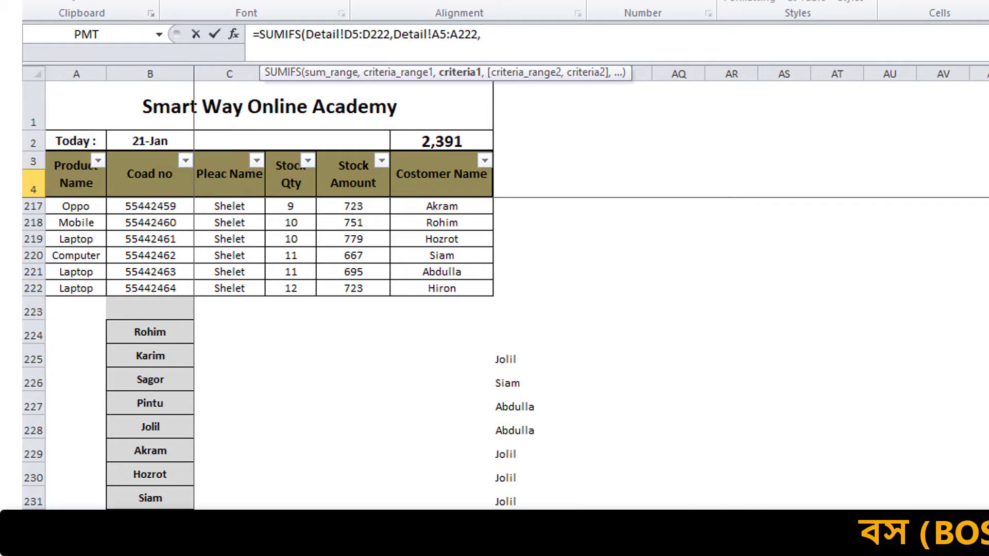
{"action": "left_click", "coordinate": [173, 539]}
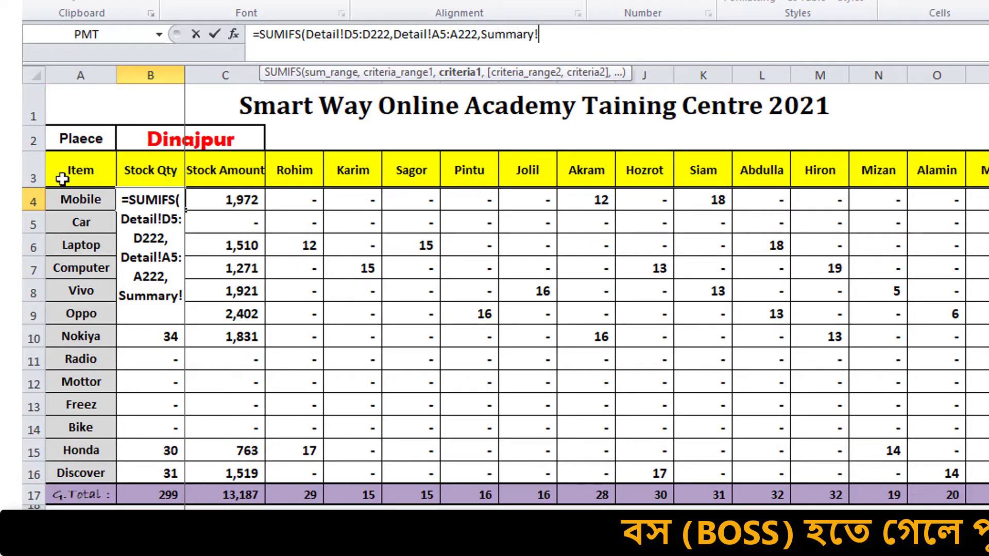
{"action": "left_click", "coordinate": [89, 200]}
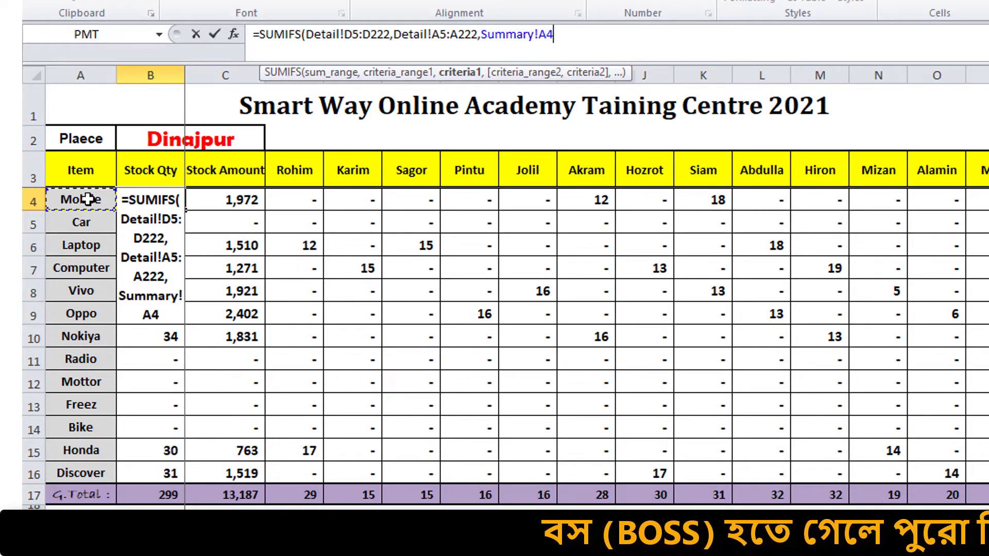
{"action": "type", "text": ","}
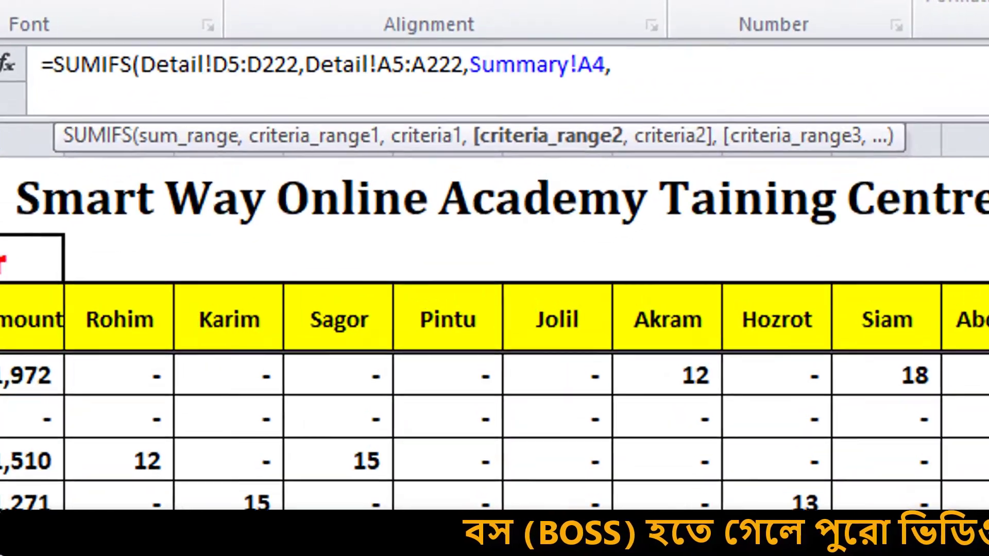
- Add criteria range Detail!C5:C222 matched against Summary!B2 and commit the formula
{"action": "key", "text": "ctrl+Page_Up"}
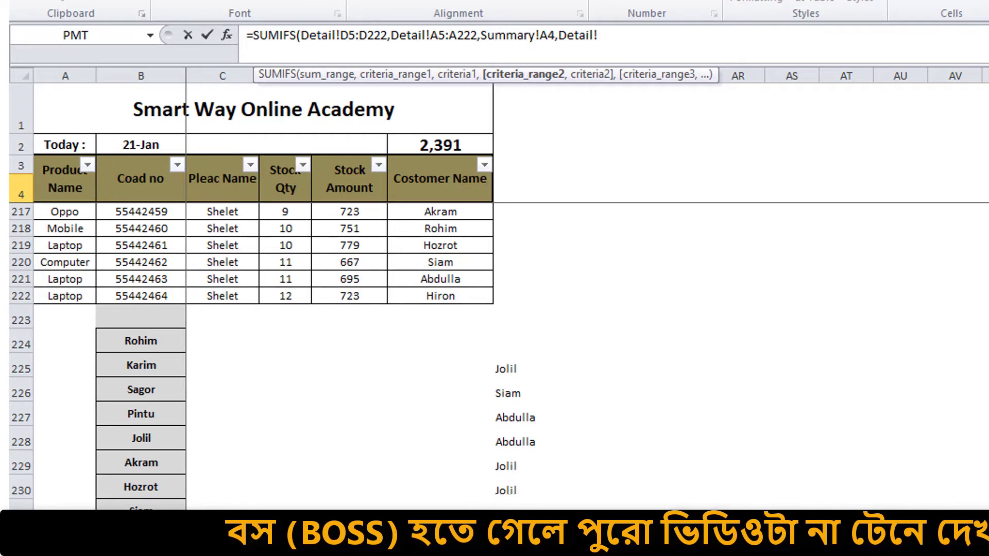
{"action": "scroll", "coordinate": [257, 309], "scroll_direction": "up", "scroll_amount": 20}
{"action": "scroll", "coordinate": [258, 309], "scroll_direction": "up", "scroll_amount": 20}
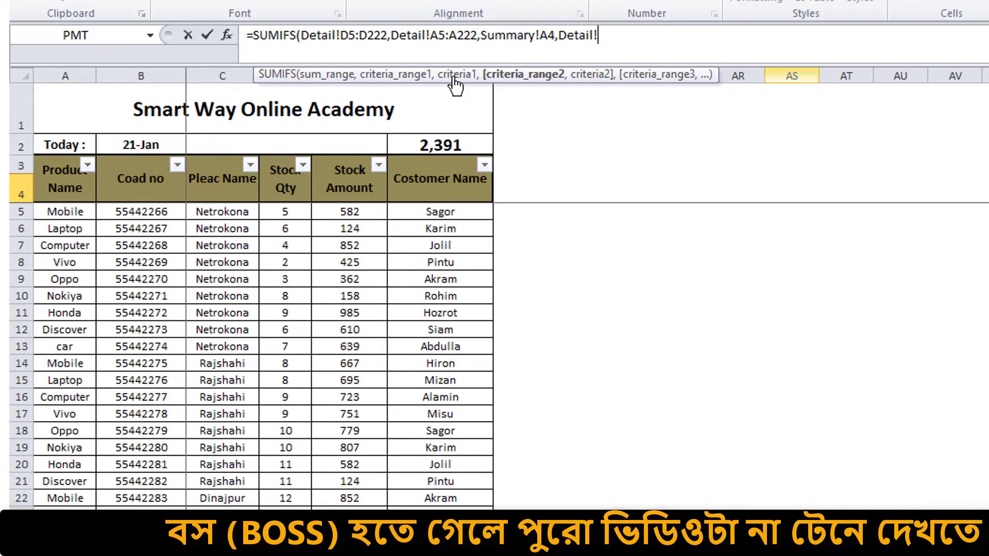
{"action": "left_click", "coordinate": [247, 211]}
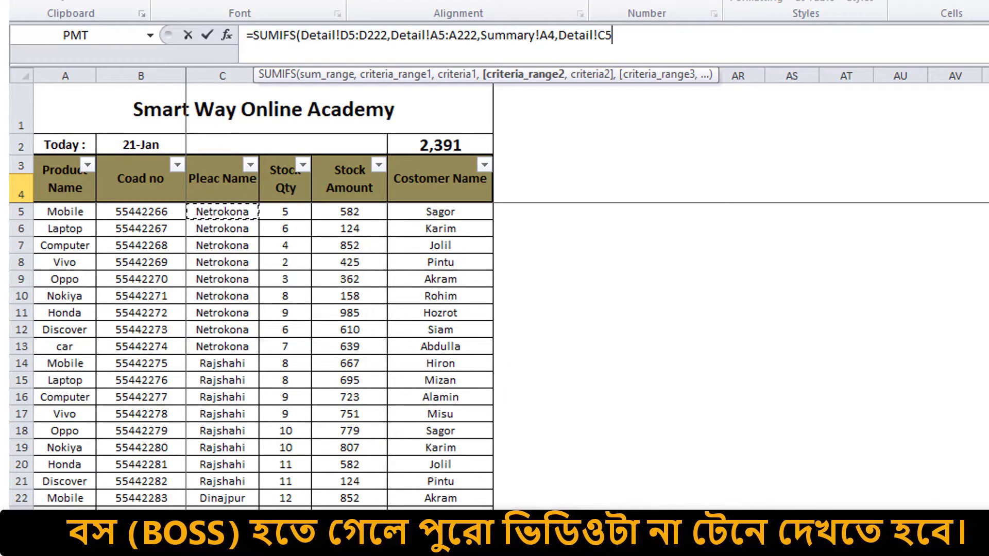
{"action": "scroll", "coordinate": [246, 212], "scroll_direction": "down", "scroll_amount": 20}
{"action": "scroll", "coordinate": [757, 247], "scroll_direction": "down", "scroll_amount": 20}
{"action": "scroll", "coordinate": [757, 246], "scroll_direction": "up", "scroll_amount": 3}
{"action": "scroll", "coordinate": [758, 247], "scroll_direction": "up", "scroll_amount": 8}
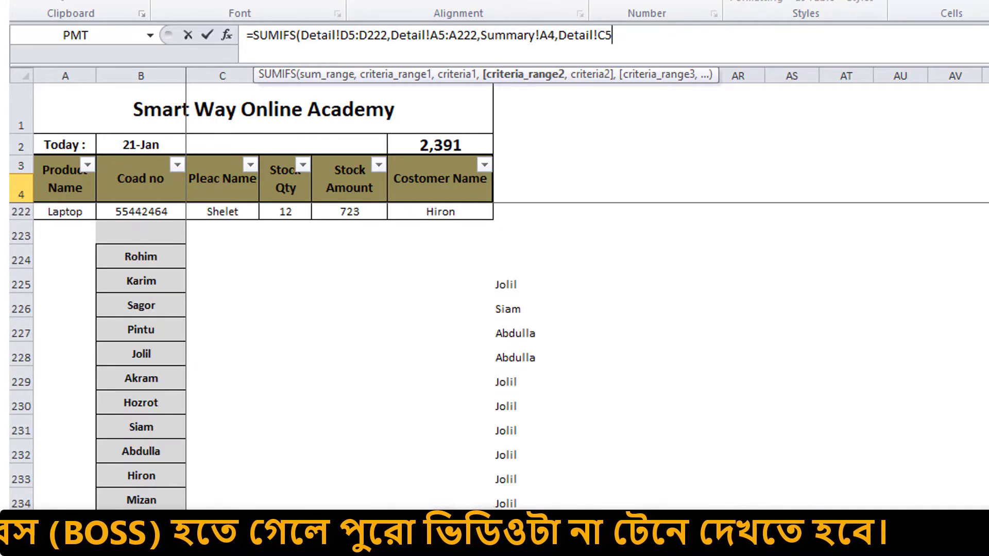
{"action": "left_click", "coordinate": [233, 215], "text": "shift"}
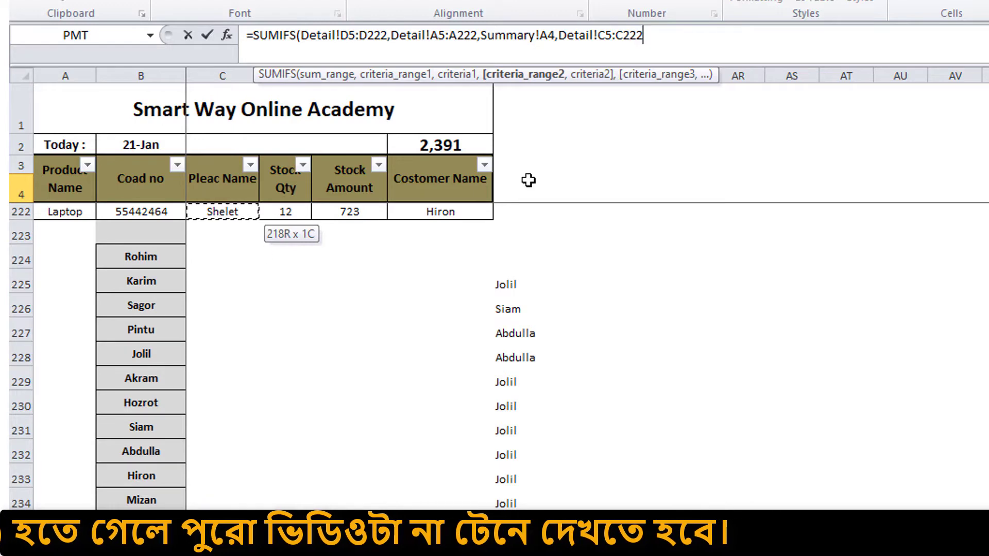
{"action": "type", "text": ","}
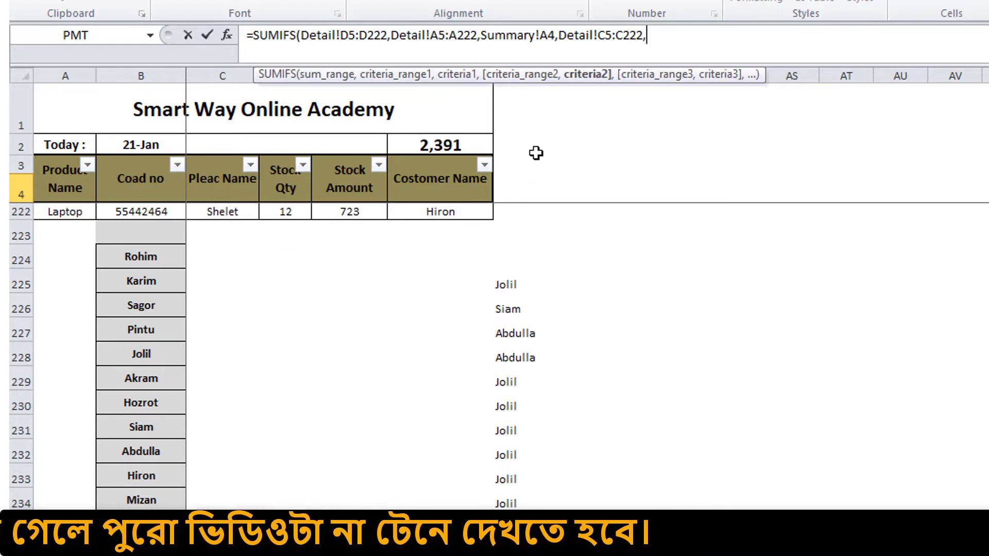
{"action": "key", "text": "ctrl+Page_Down"}
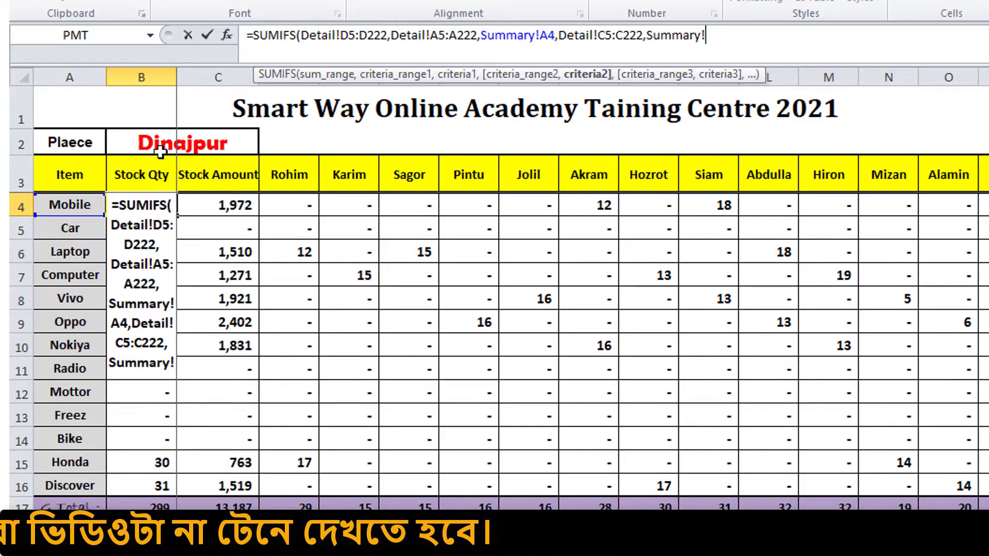
{"action": "left_click", "coordinate": [188, 140]}
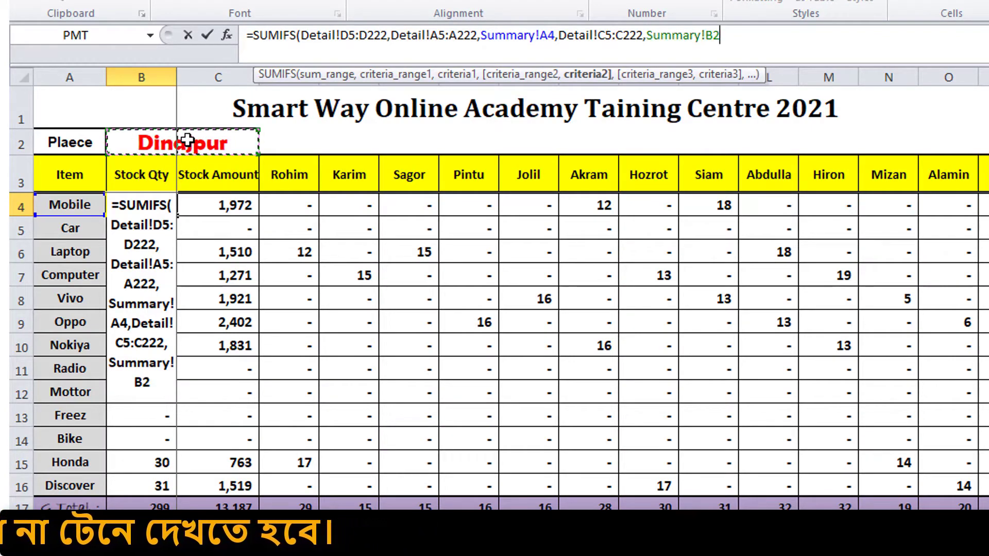
{"action": "type", "text": "0"}
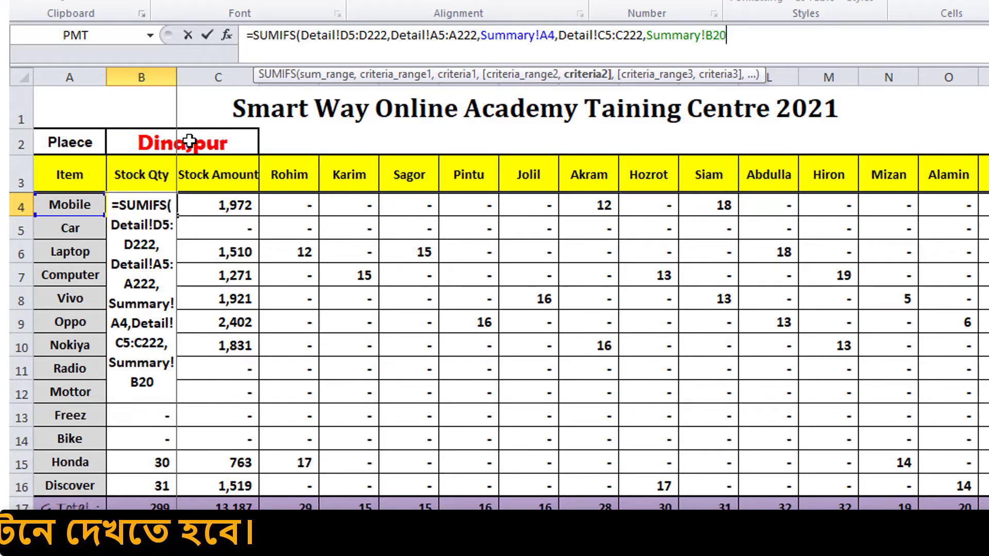
{"action": "key", "text": "BackSpace"}
{"action": "type", "text": ")"}
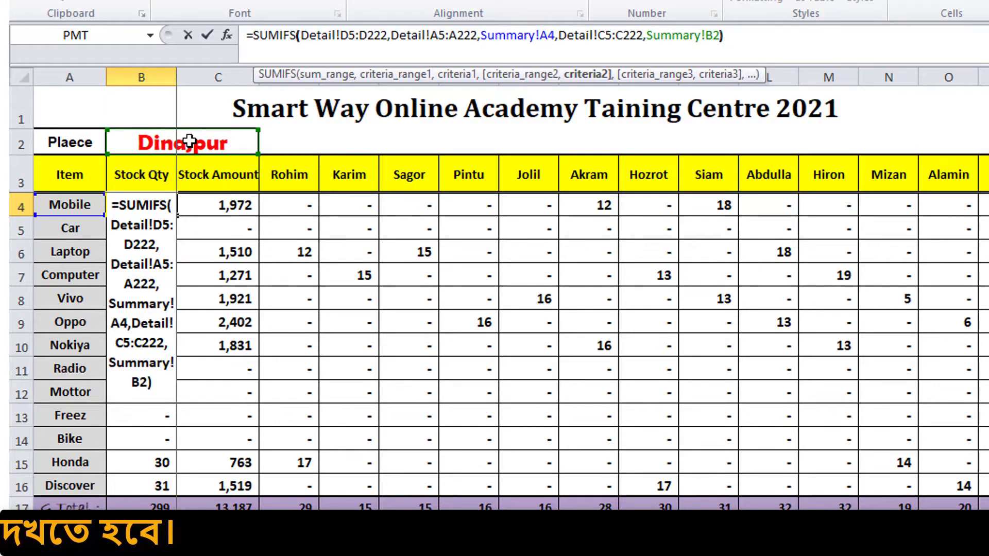
{"action": "key", "text": "Return"}
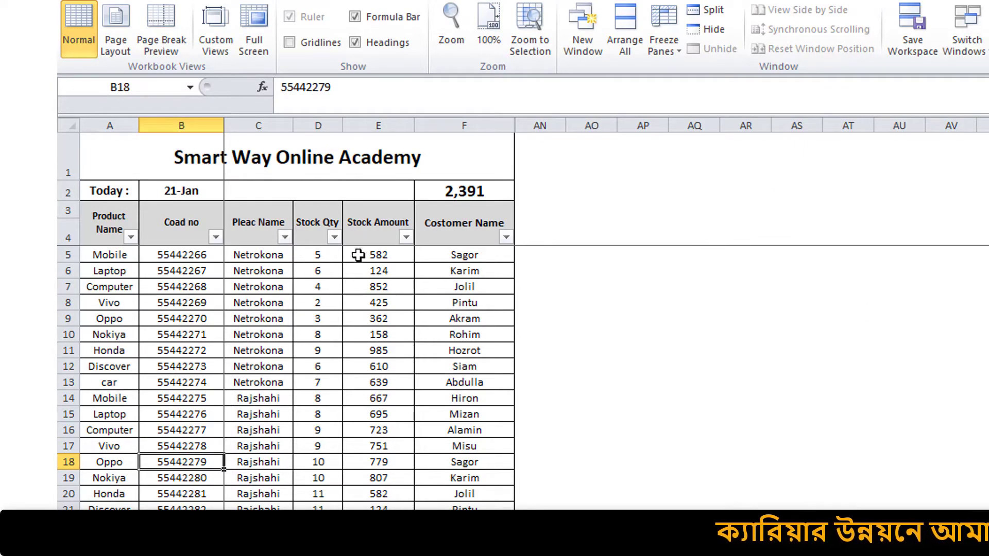
{"action": "left_click", "coordinate": [358, 254]}
{"action": "left_click", "coordinate": [389, 163]}
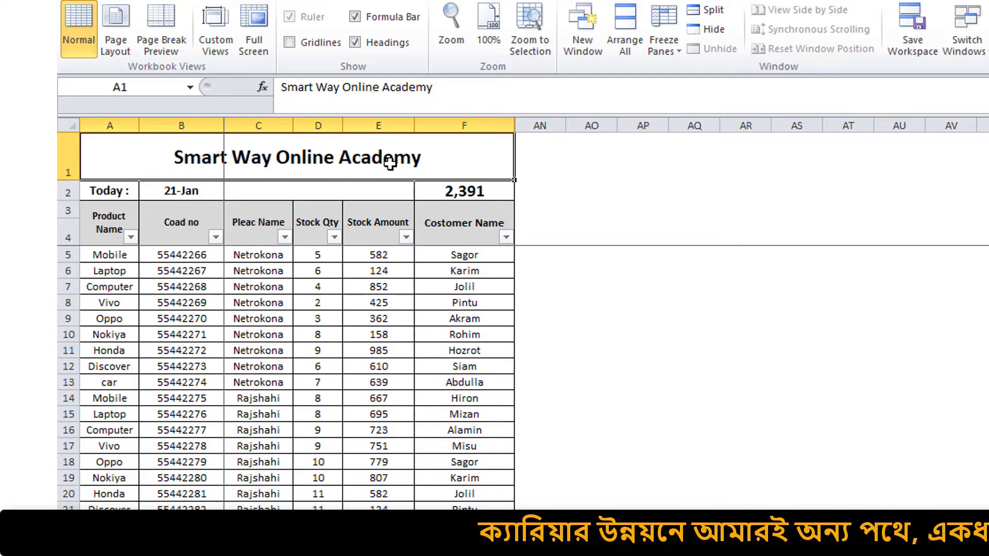
{"action": "left_click", "coordinate": [359, 347]}
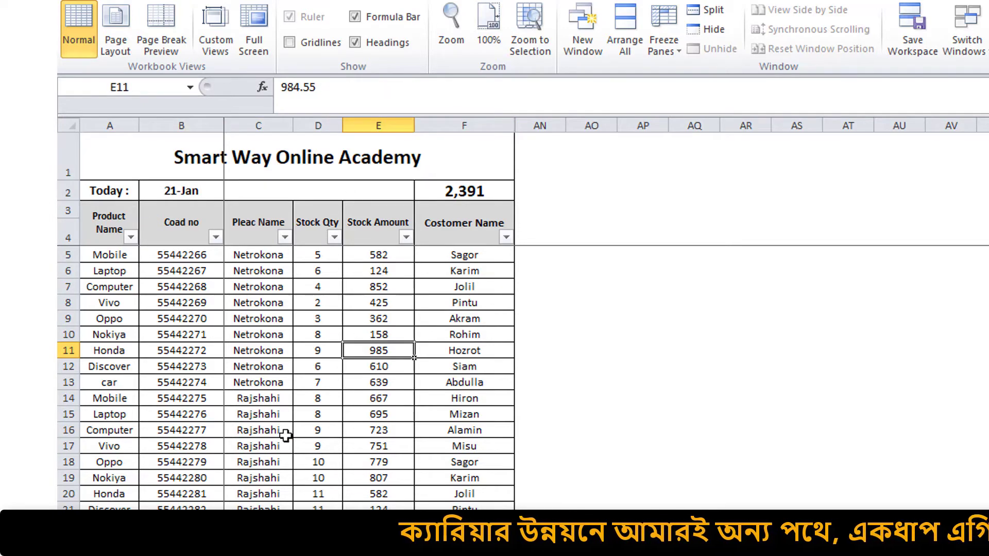
{"action": "left_click", "coordinate": [247, 158]}
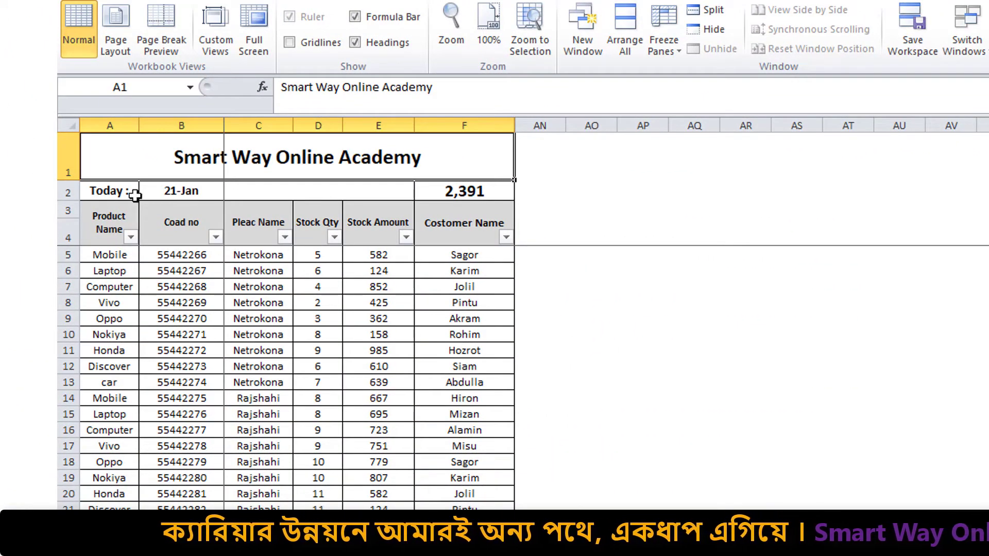
{"action": "left_click", "coordinate": [120, 193]}
{"action": "left_click", "coordinate": [176, 194]}
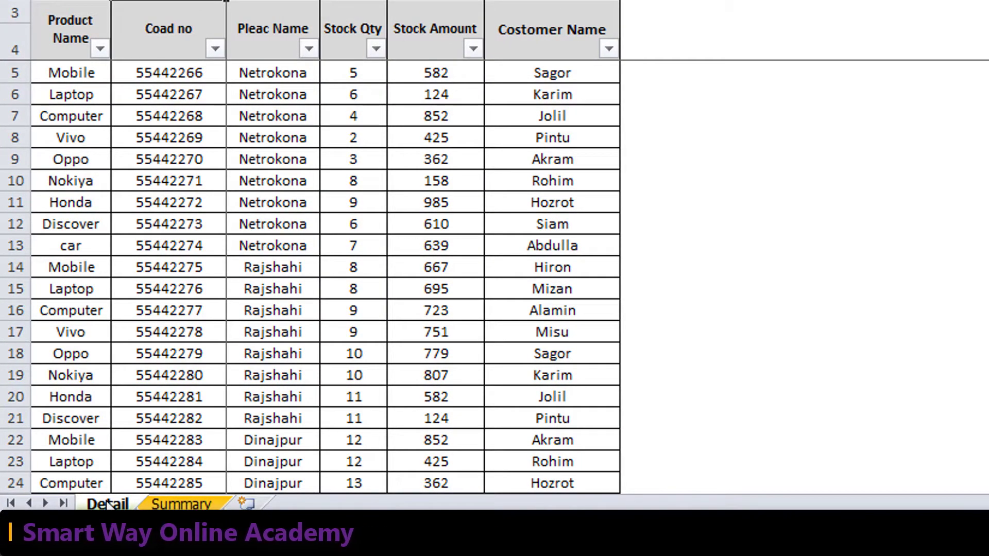
{"action": "left_click", "coordinate": [77, 41]}
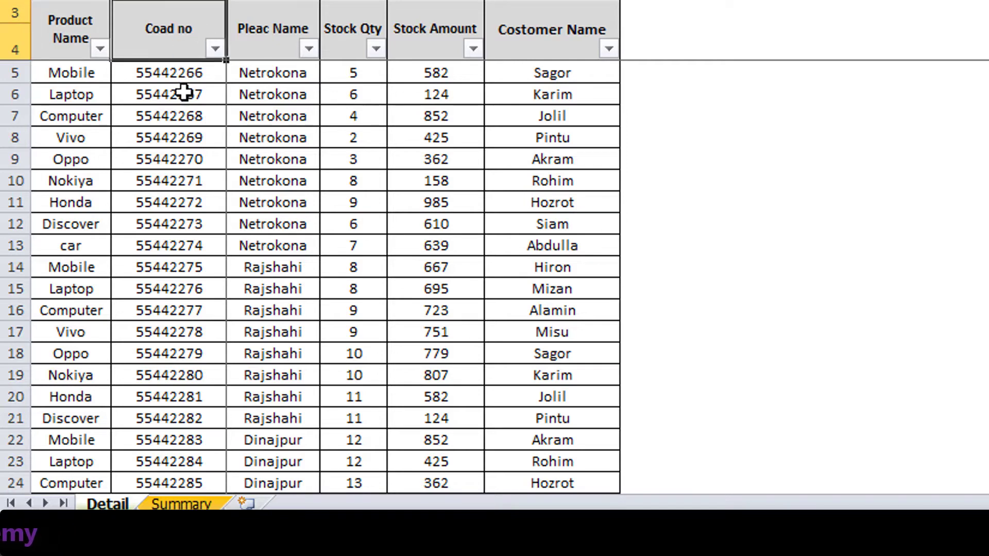
{"action": "left_click", "coordinate": [179, 184]}
{"action": "left_click", "coordinate": [259, 138]}
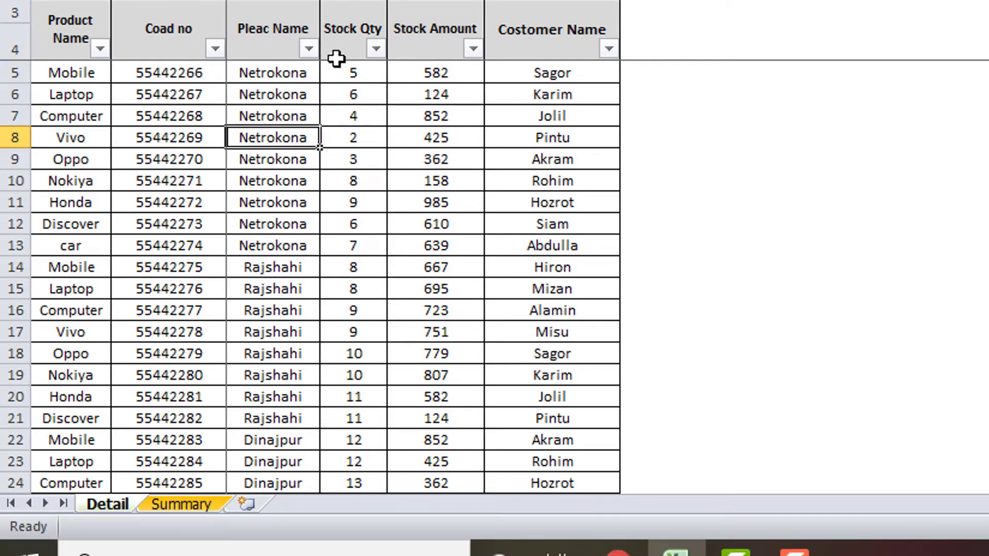
{"action": "left_click", "coordinate": [344, 45]}
{"action": "left_click", "coordinate": [336, 135]}
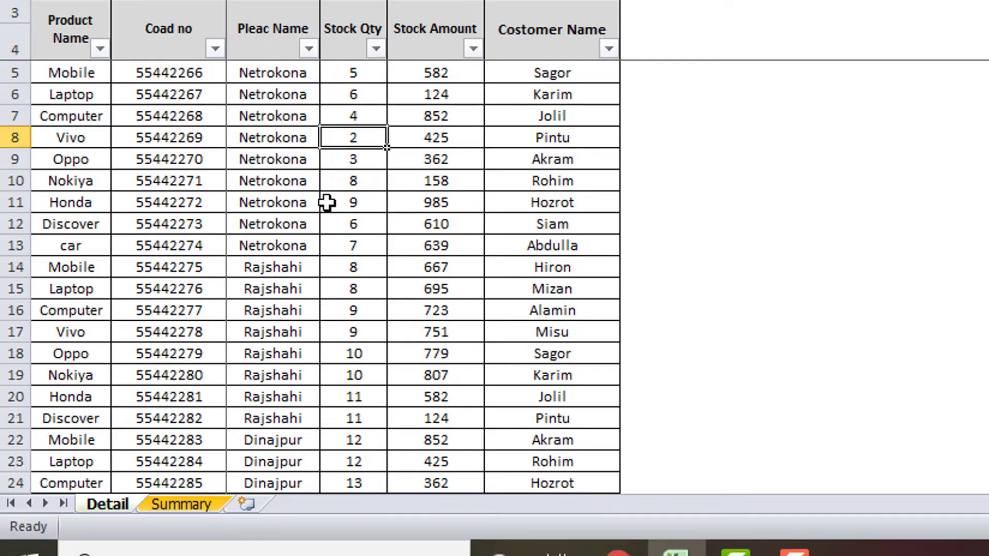
{"action": "left_click", "coordinate": [269, 89]}
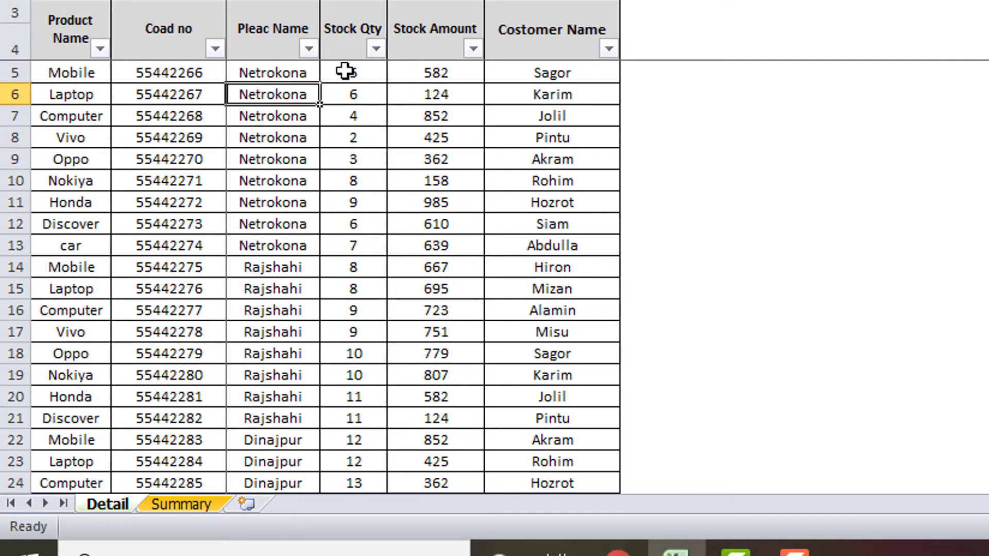
{"action": "left_click", "coordinate": [344, 72]}
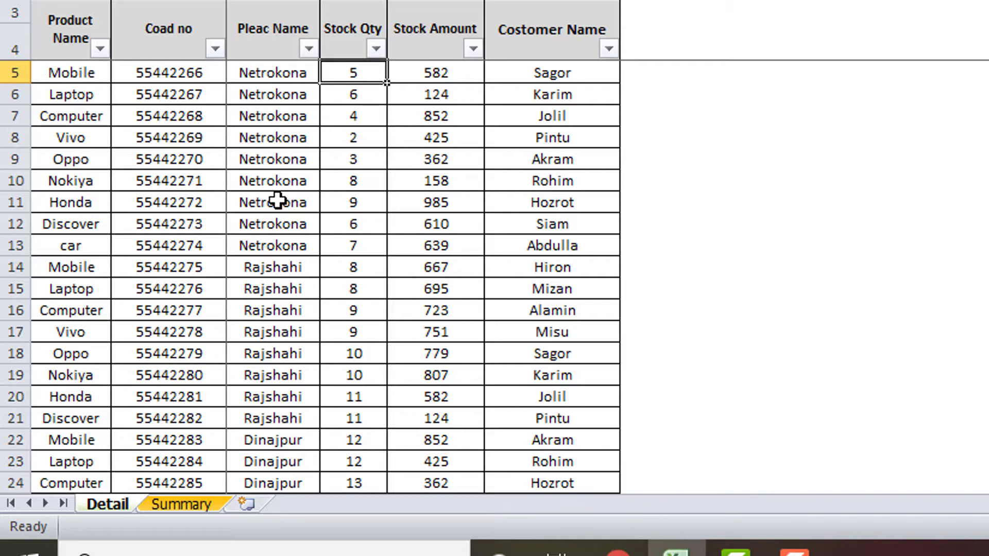
{"action": "left_click", "coordinate": [415, 38]}
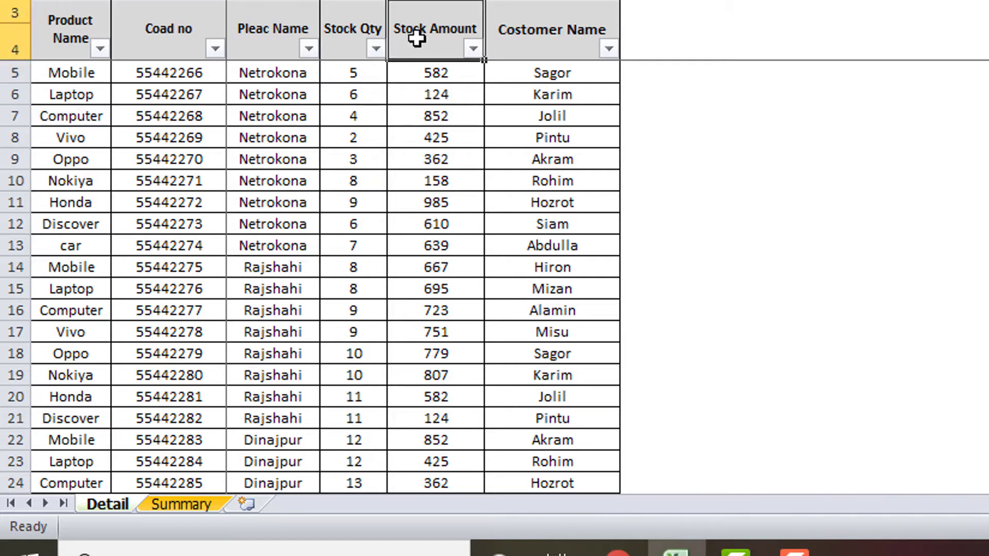
{"action": "left_click", "coordinate": [541, 35]}
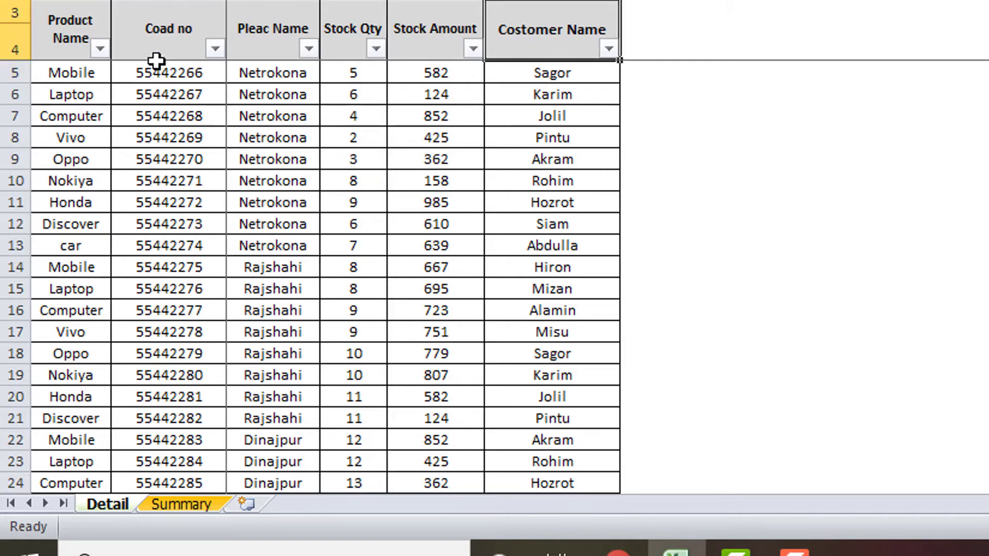
{"action": "left_click", "coordinate": [98, 74]}
{"action": "left_click", "coordinate": [568, 77]}
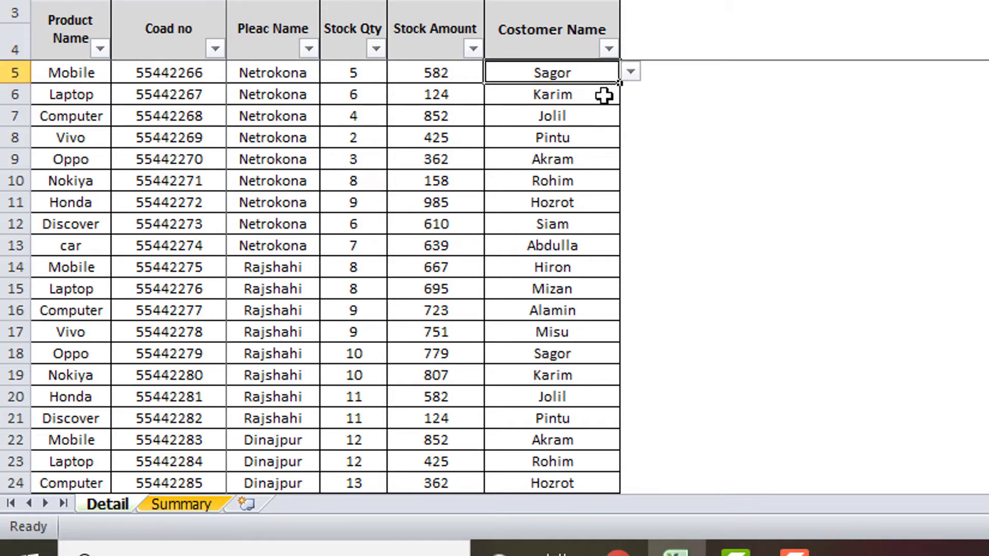
{"action": "left_click", "coordinate": [589, 123]}
{"action": "left_click", "coordinate": [607, 72]}
{"action": "left_click", "coordinate": [632, 73]}
{"action": "left_click", "coordinate": [570, 119]}
{"action": "left_click", "coordinate": [583, 73]}
{"action": "left_click", "coordinate": [581, 97]}
{"action": "left_click", "coordinate": [582, 75]}
{"action": "left_click", "coordinate": [585, 119]}
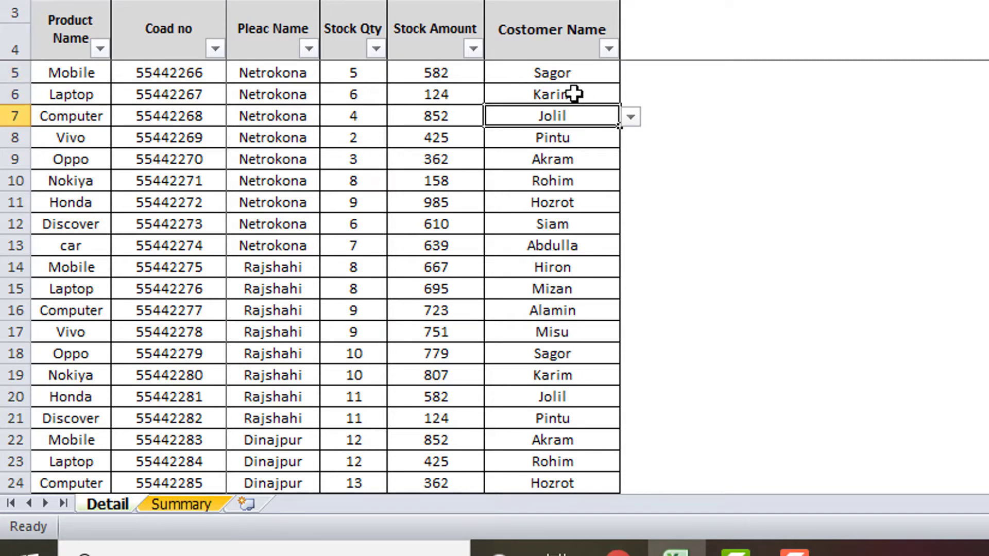
{"action": "left_click", "coordinate": [574, 90]}
{"action": "left_click", "coordinate": [589, 73]}
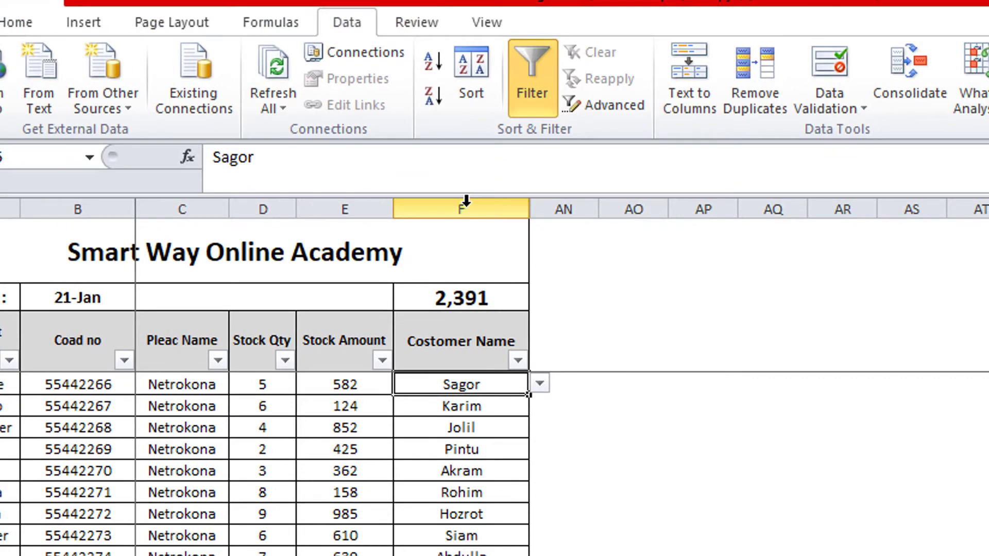
- Extend the =$B$224:$B$236 list validation to all of Customer Name column F
{"action": "left_click", "coordinate": [464, 206]}
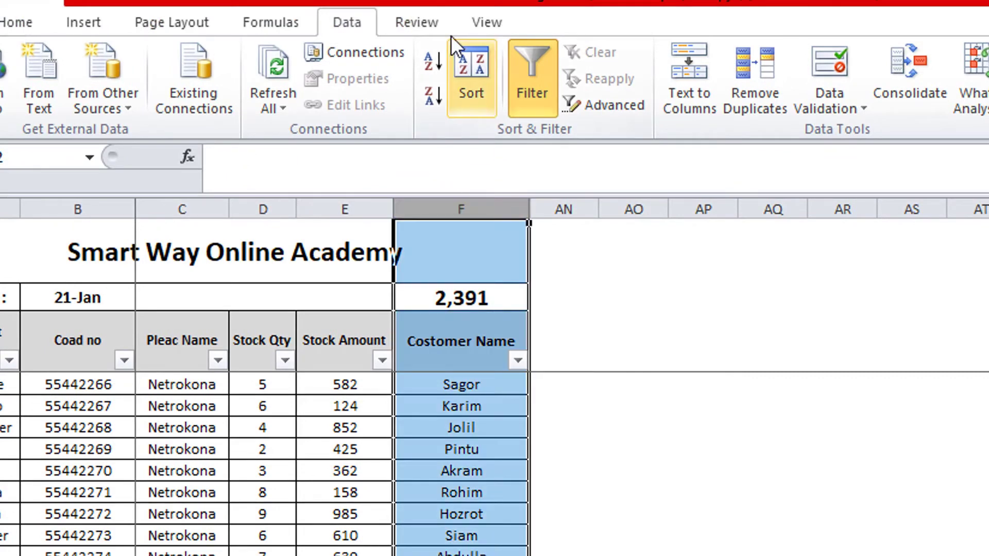
{"action": "left_click", "coordinate": [846, 107]}
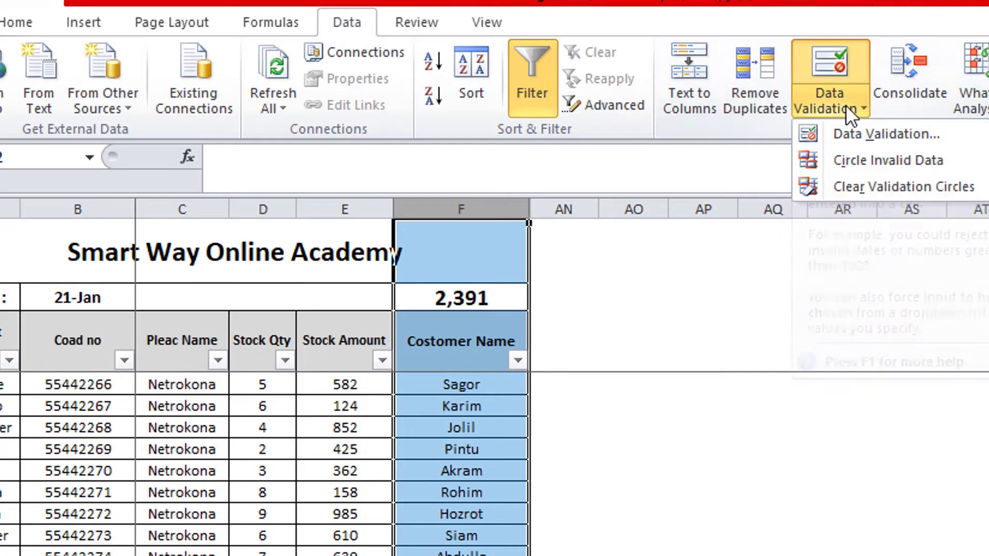
{"action": "left_click", "coordinate": [868, 136]}
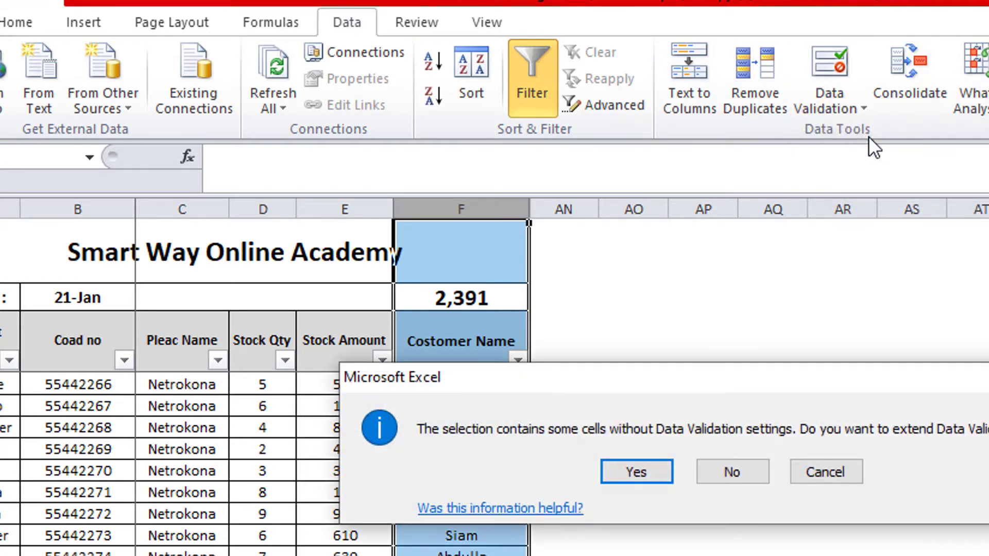
{"action": "left_click", "coordinate": [660, 471]}
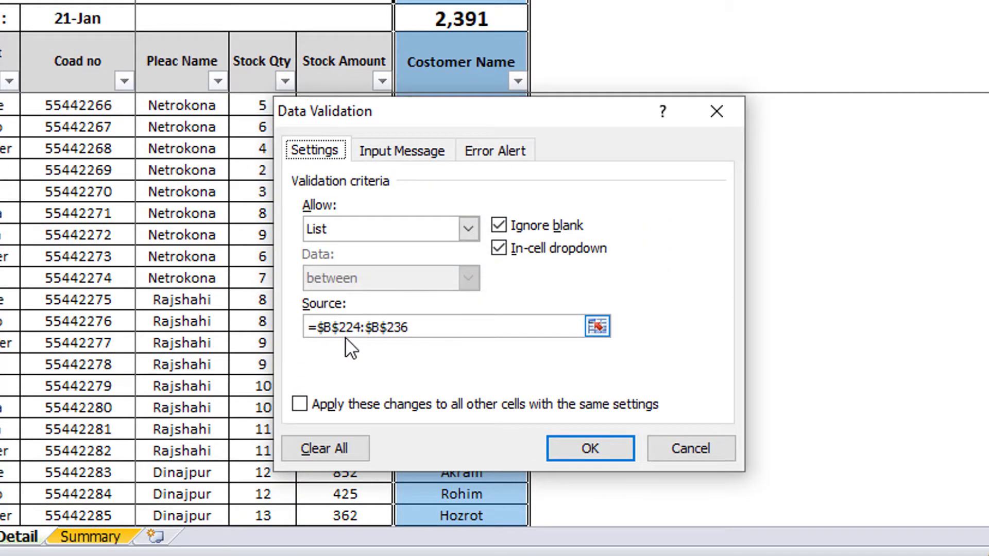
{"action": "left_click", "coordinate": [598, 447]}
- Look over the customer names in B224:B236, then select empty cell AN225
{"action": "scroll", "coordinate": [71, 427], "scroll_direction": "down", "scroll_amount": 8}
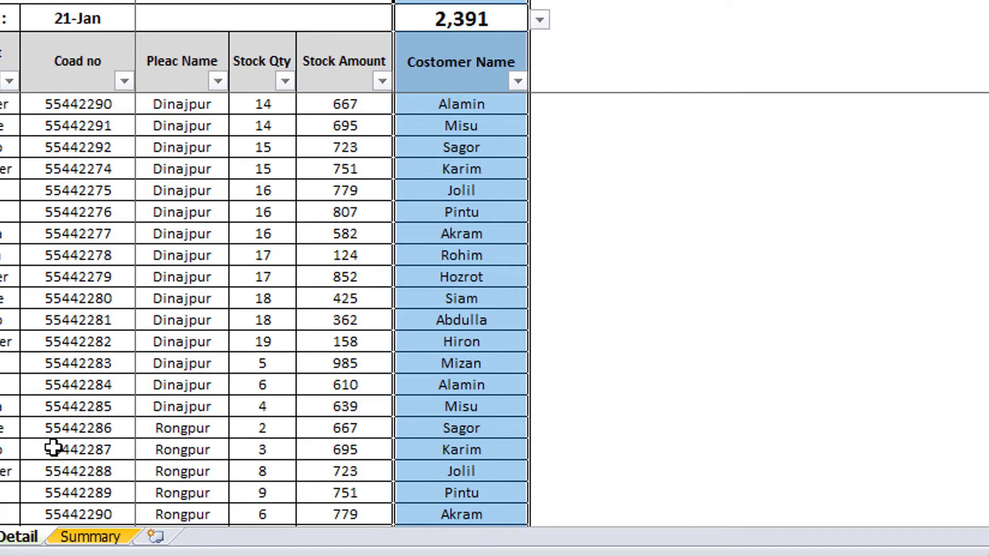
{"action": "scroll", "coordinate": [55, 448], "scroll_direction": "down", "scroll_amount": 5}
{"action": "scroll", "coordinate": [55, 470], "scroll_direction": "down", "scroll_amount": 6}
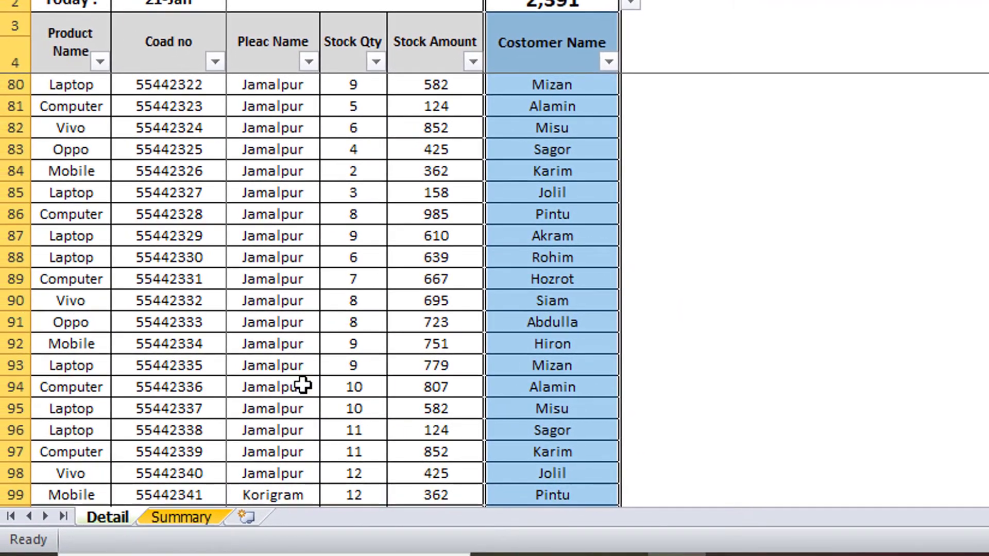
{"action": "scroll", "coordinate": [281, 392], "scroll_direction": "down", "scroll_amount": 20}
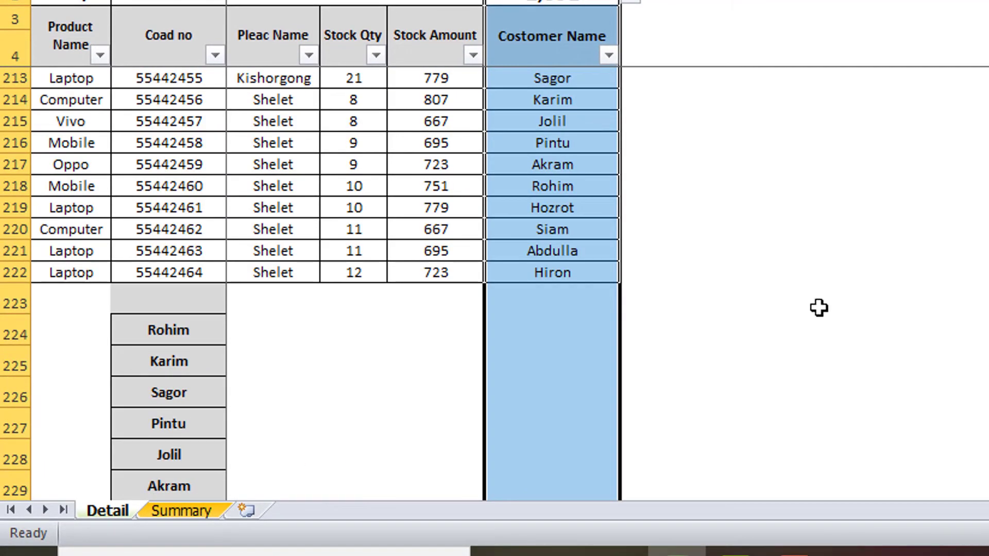
{"action": "left_click", "coordinate": [13, 329]}
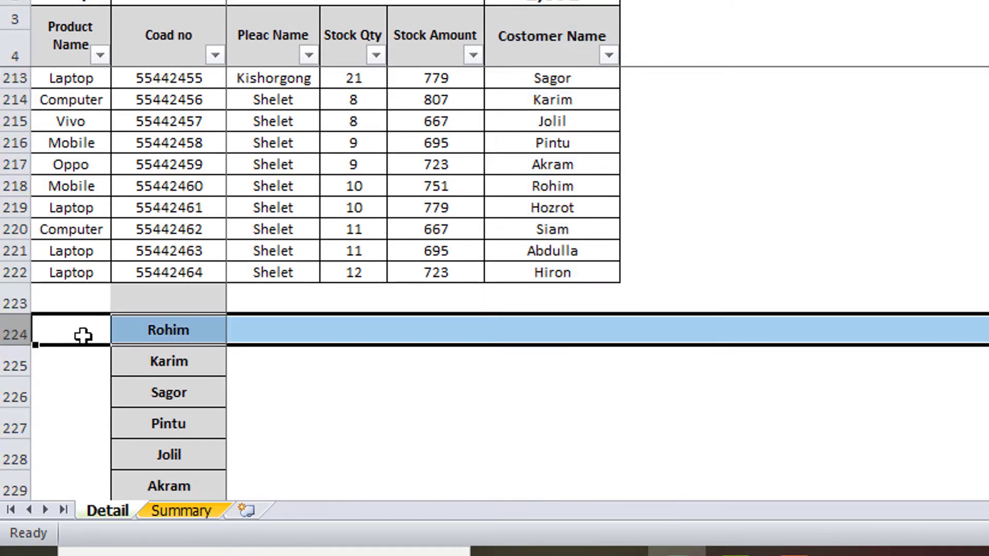
{"action": "left_click_drag", "start_coordinate": [169, 328], "coordinate": [175, 415]}
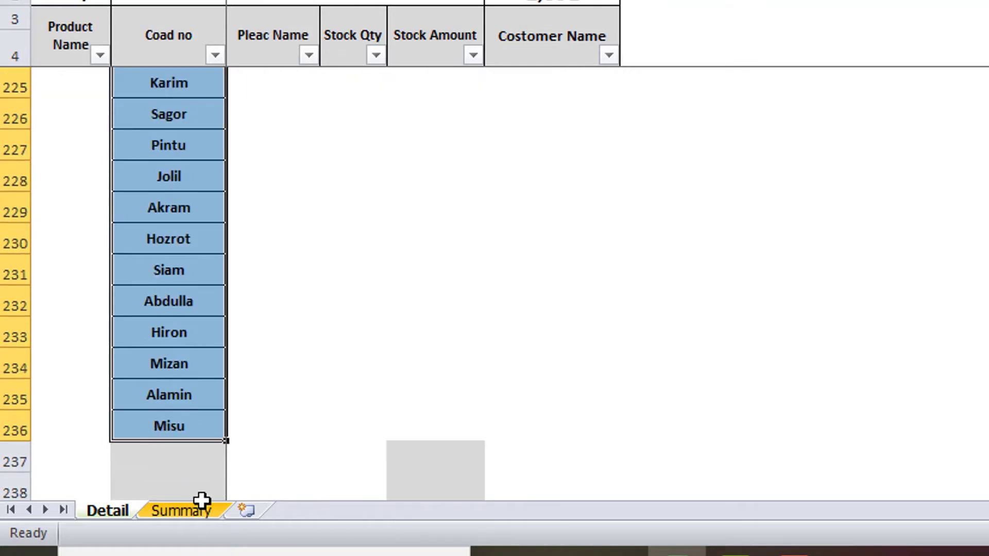
{"action": "scroll", "coordinate": [577, 186], "scroll_direction": "up", "scroll_amount": 2}
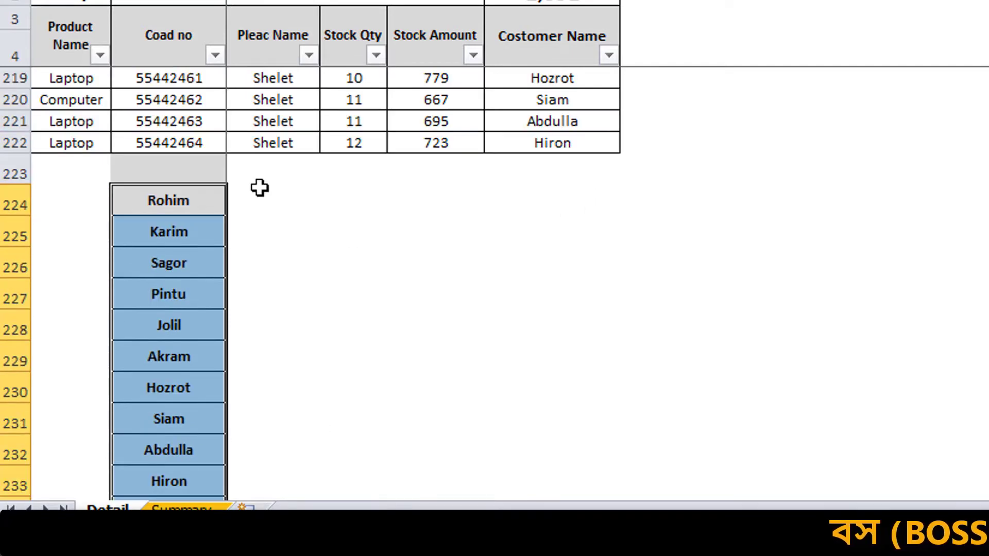
{"action": "left_click", "coordinate": [645, 243]}
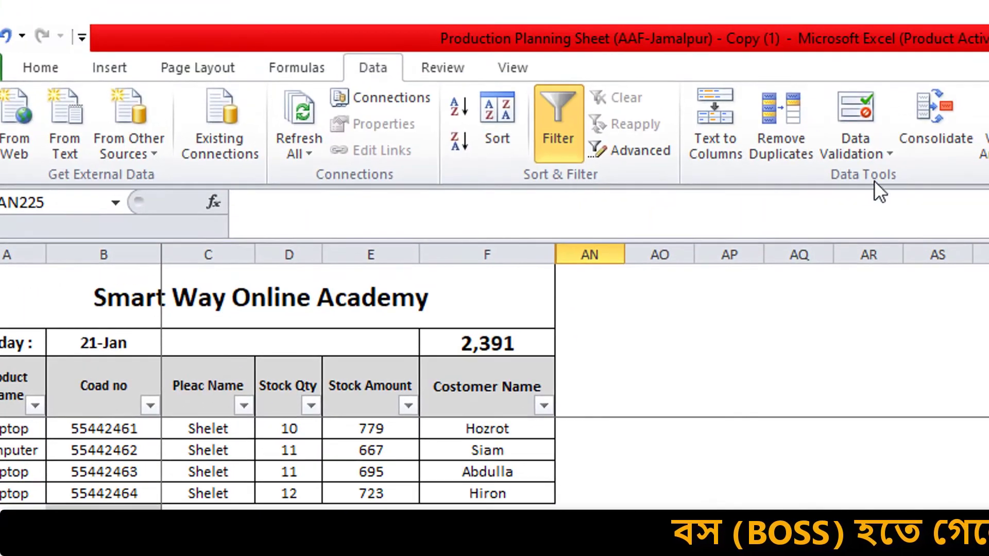
- Set AN225's validation to a List with source =$B$224:$B$236
{"action": "left_click", "coordinate": [869, 152]}
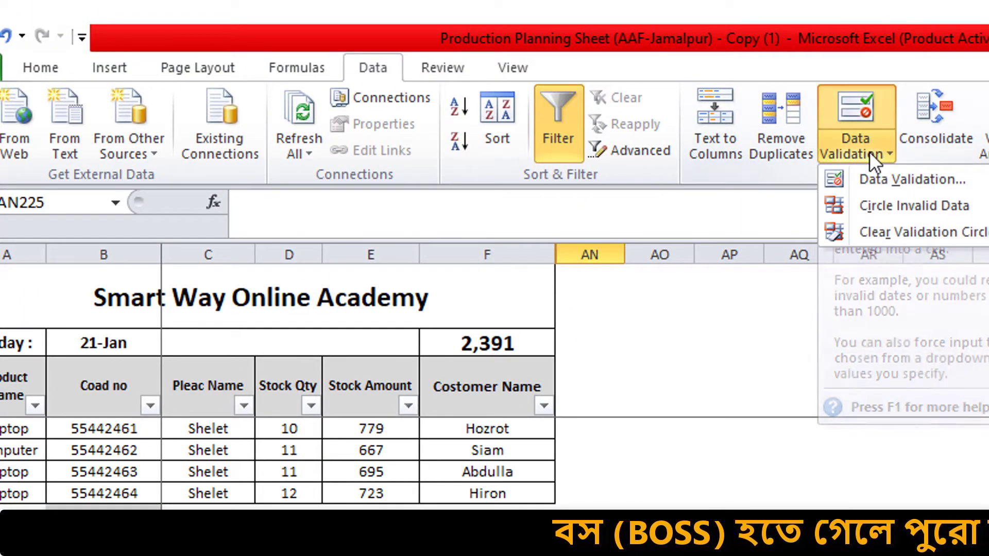
{"action": "left_click", "coordinate": [905, 181]}
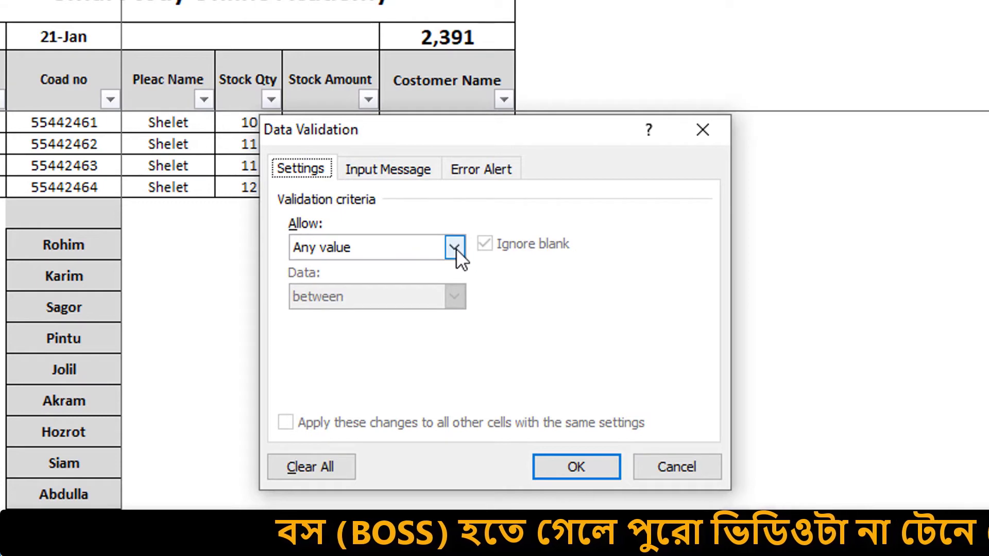
{"action": "left_click", "coordinate": [455, 248]}
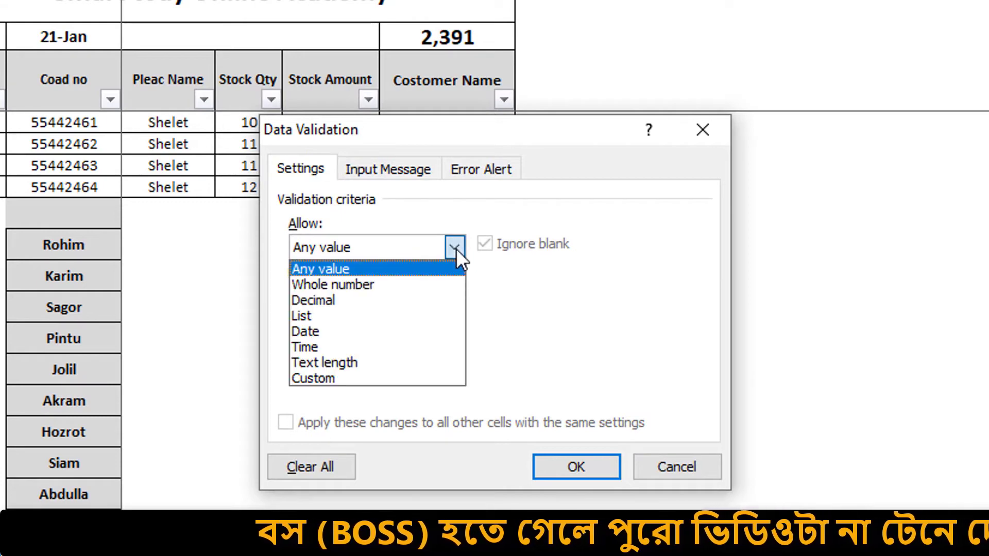
{"action": "left_click", "coordinate": [322, 316]}
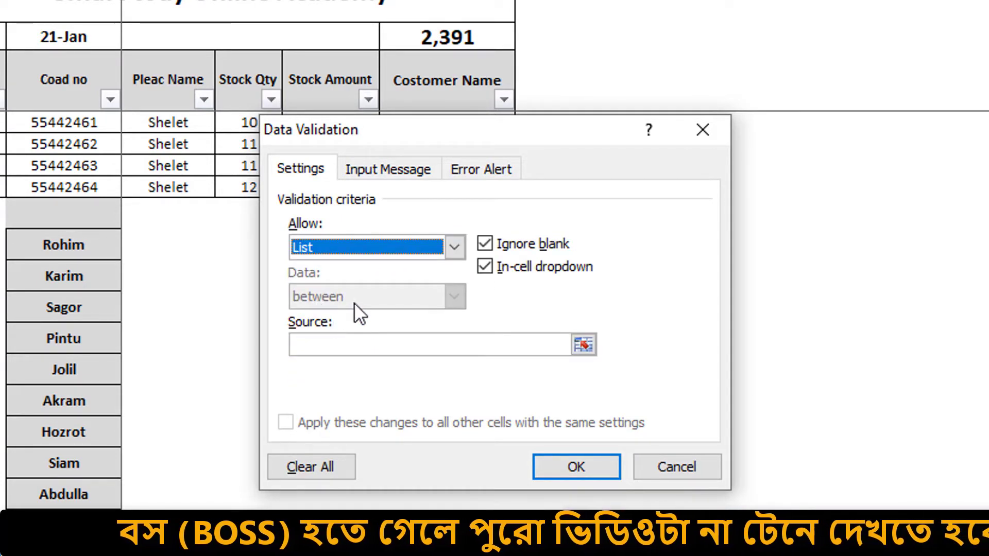
{"action": "left_click", "coordinate": [343, 344]}
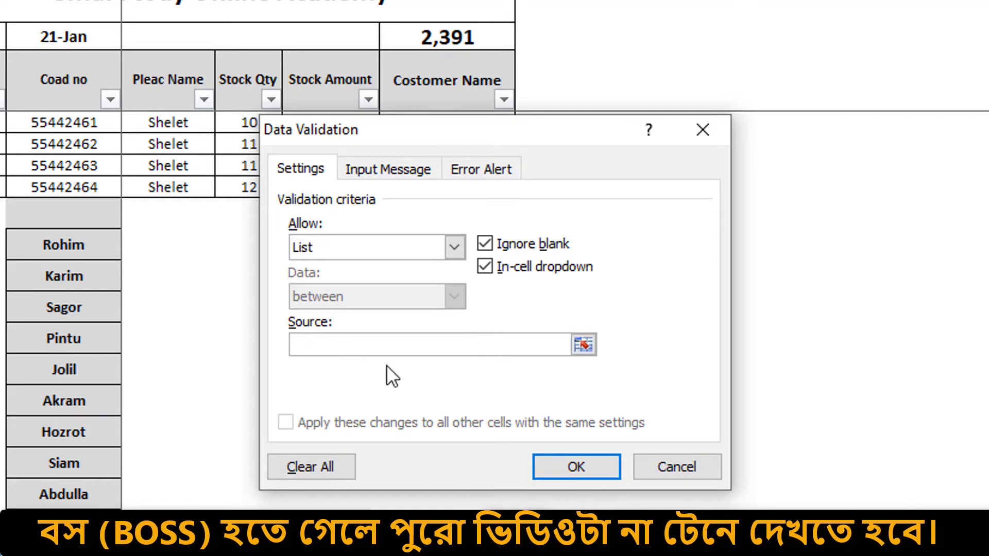
{"action": "left_click", "coordinate": [583, 343]}
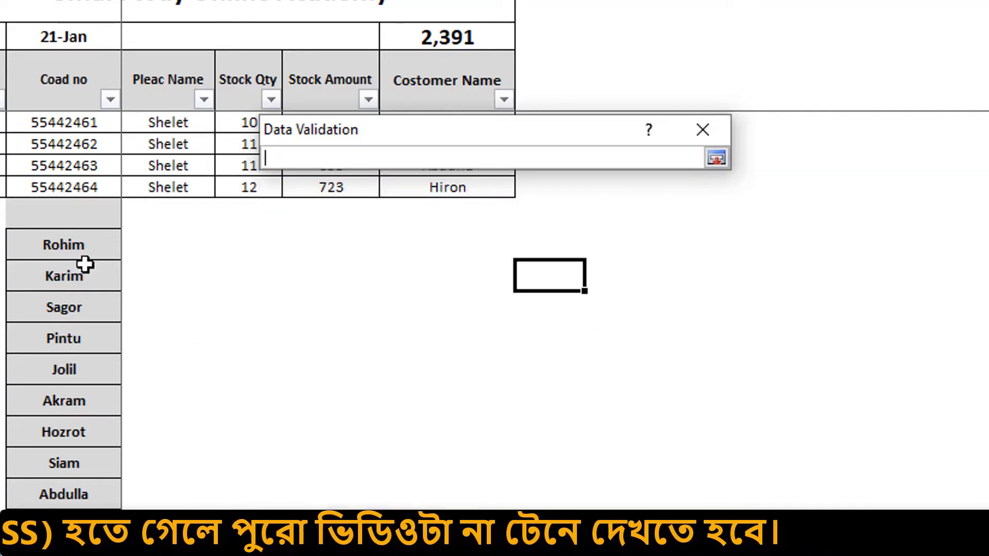
{"action": "left_click_drag", "start_coordinate": [73, 245], "coordinate": [72, 472]}
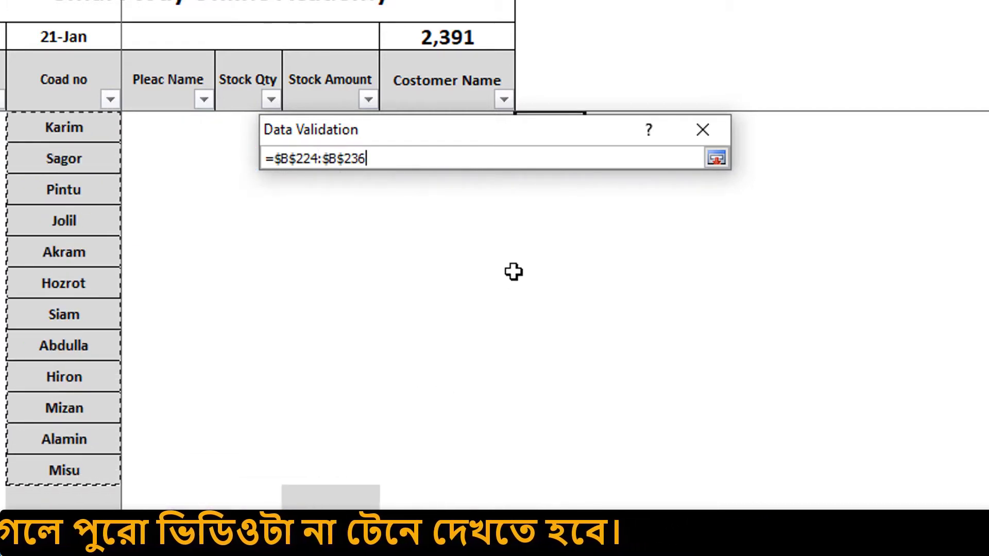
{"action": "left_click", "coordinate": [718, 158]}
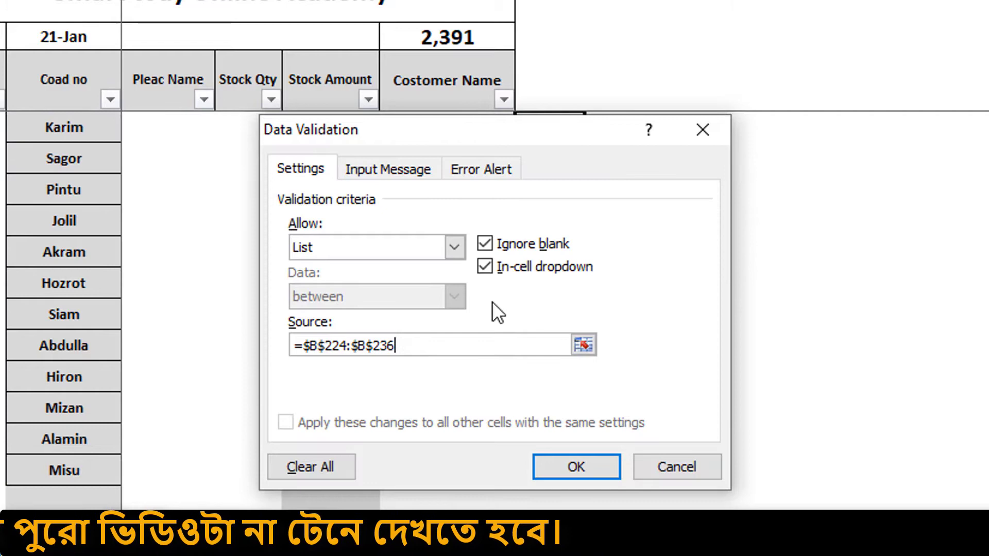
{"action": "left_click", "coordinate": [571, 468]}
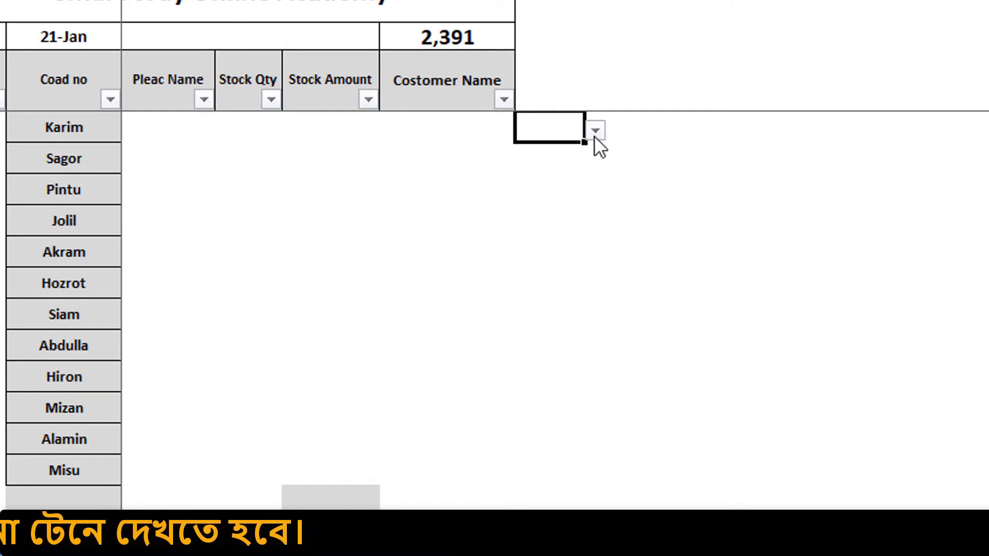
- Pick Jolil from the first entry's dropdown and fill it down the column
{"action": "left_click", "coordinate": [595, 131]}
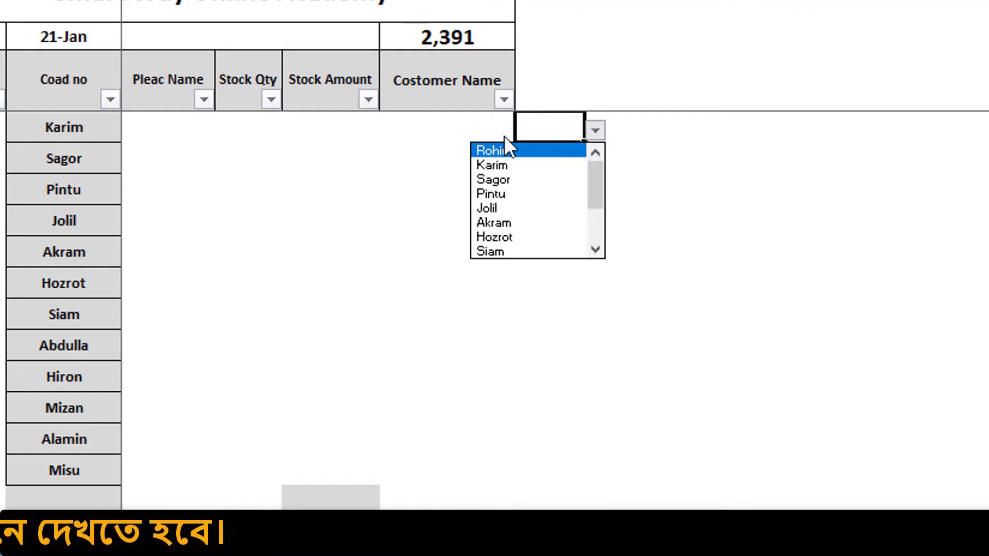
{"action": "left_click", "coordinate": [520, 210]}
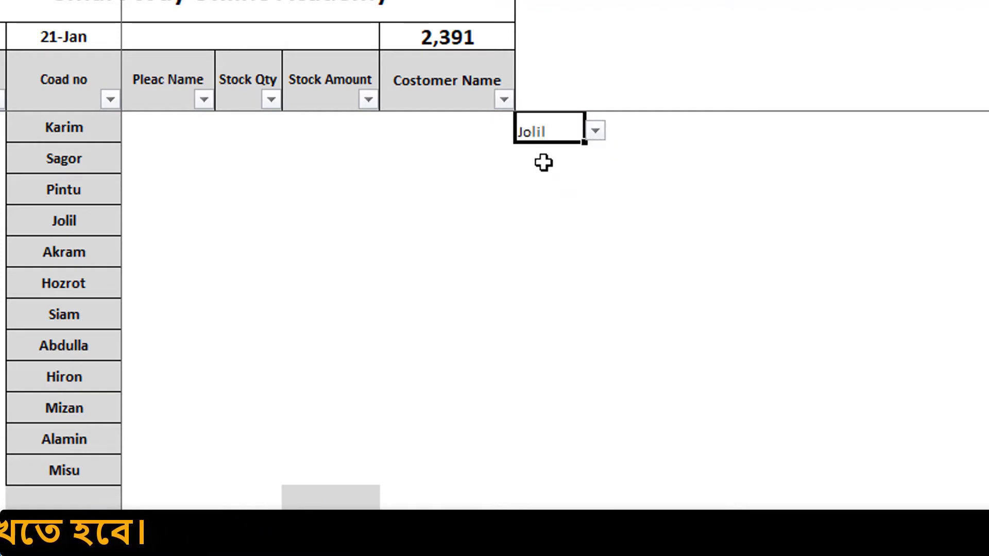
{"action": "left_click_drag", "start_coordinate": [585, 143], "coordinate": [545, 459]}
{"action": "left_click", "coordinate": [551, 154]}
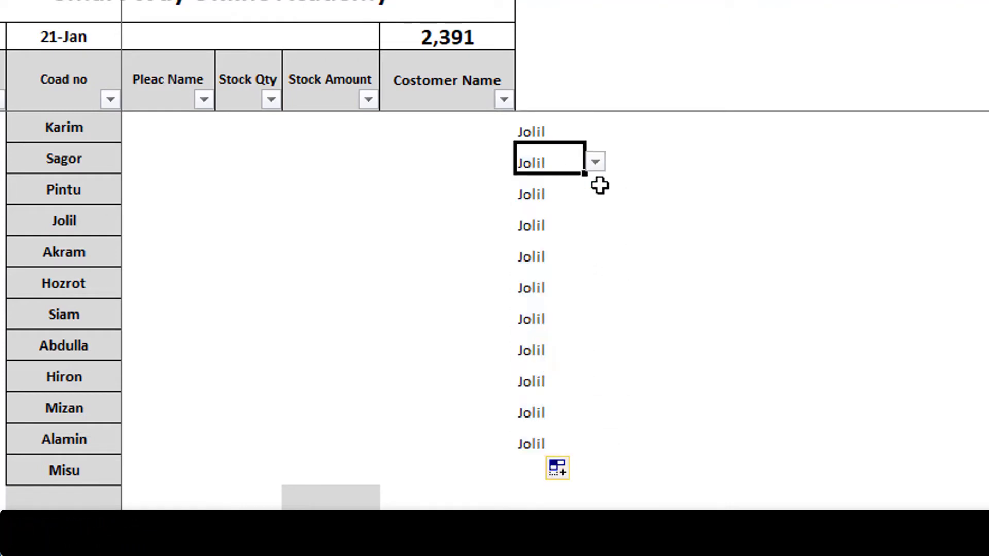
- Change the second entry to Siam and the third and fourth to Abdulla
{"action": "left_click", "coordinate": [595, 163]}
{"action": "left_click", "coordinate": [517, 222]}
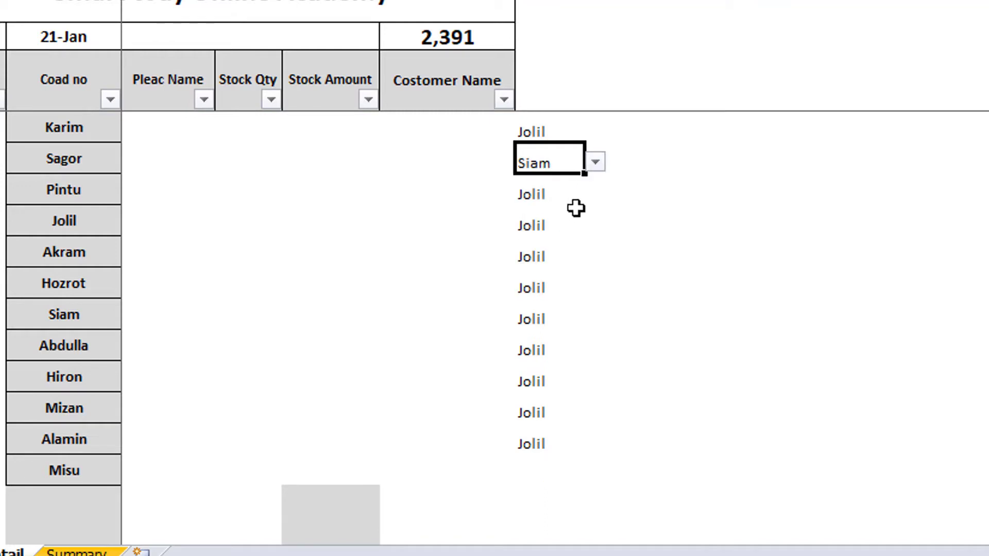
{"action": "left_click", "coordinate": [577, 201]}
{"action": "left_click", "coordinate": [595, 194]}
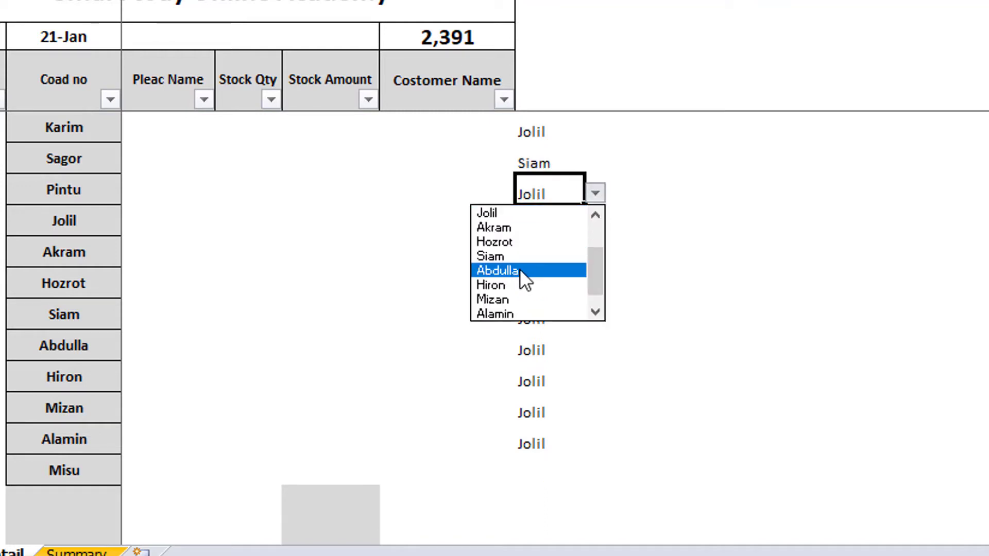
{"action": "left_click", "coordinate": [521, 269]}
{"action": "left_click", "coordinate": [552, 227]}
{"action": "left_click", "coordinate": [595, 224]}
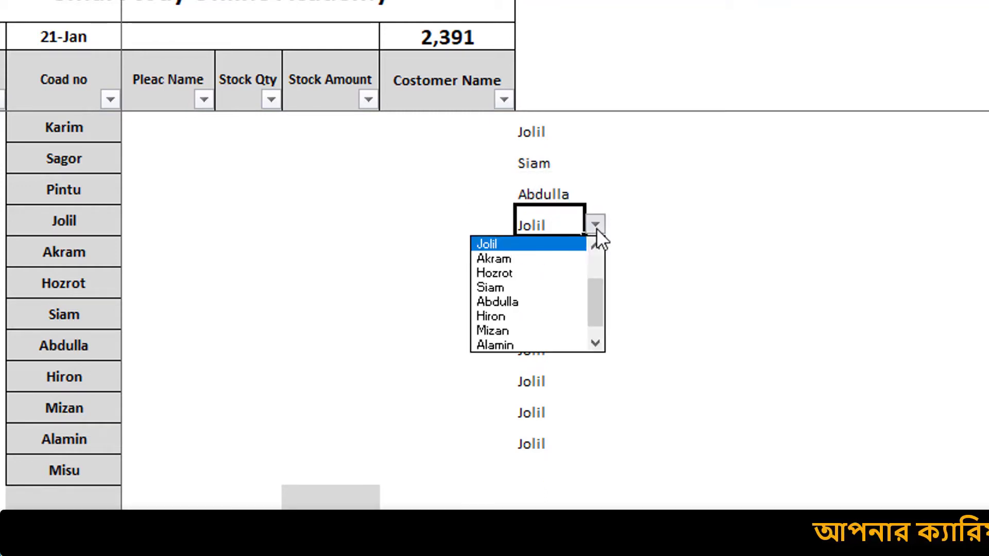
{"action": "left_click", "coordinate": [507, 301]}
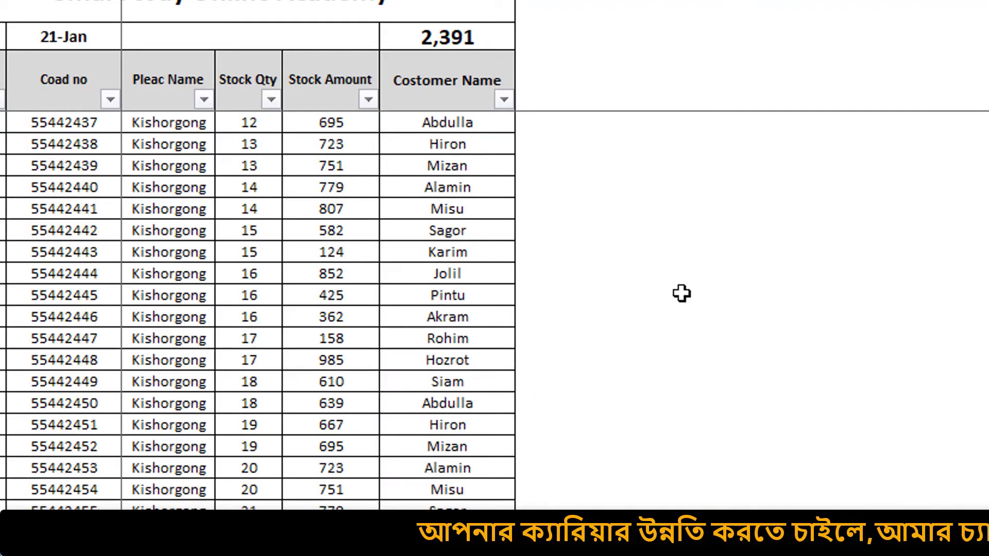
- Select header row A3:F4 and give it a Thick Box Border
{"action": "scroll", "coordinate": [682, 292], "scroll_direction": "up", "scroll_amount": 10}
{"action": "scroll", "coordinate": [682, 292], "scroll_direction": "up", "scroll_amount": 10}
{"action": "scroll", "coordinate": [682, 293], "scroll_direction": "up", "scroll_amount": 4}
{"action": "scroll", "coordinate": [645, 344], "scroll_direction": "up", "scroll_amount": 4}
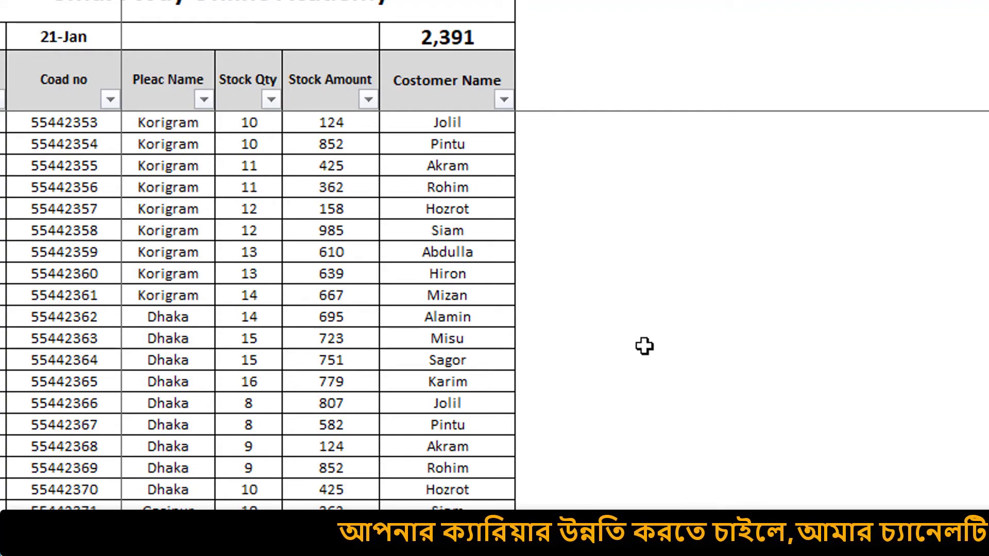
{"action": "scroll", "coordinate": [501, 424], "scroll_direction": "up", "scroll_amount": 8}
{"action": "scroll", "coordinate": [498, 424], "scroll_direction": "up", "scroll_amount": 10}
{"action": "scroll", "coordinate": [500, 423], "scroll_direction": "up", "scroll_amount": 5}
{"action": "scroll", "coordinate": [490, 422], "scroll_direction": "up", "scroll_amount": 6}
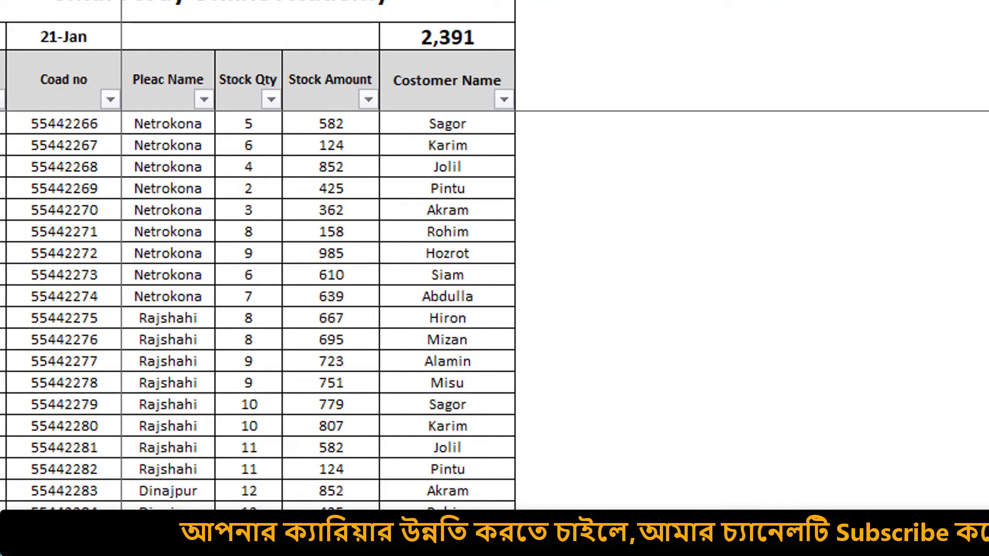
{"action": "left_click_drag", "start_coordinate": [3, 124], "coordinate": [419, 425]}
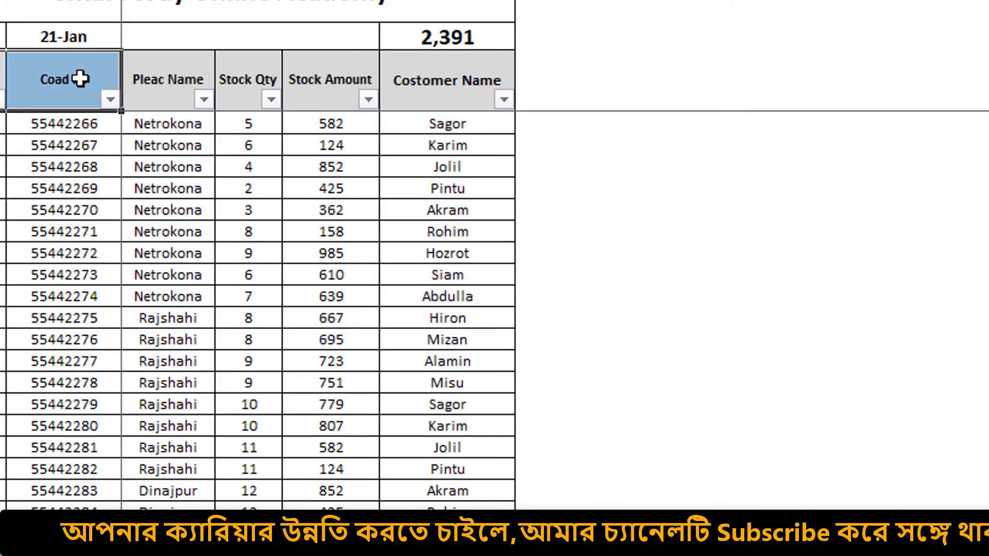
{"action": "left_click_drag", "start_coordinate": [3, 78], "coordinate": [484, 75]}
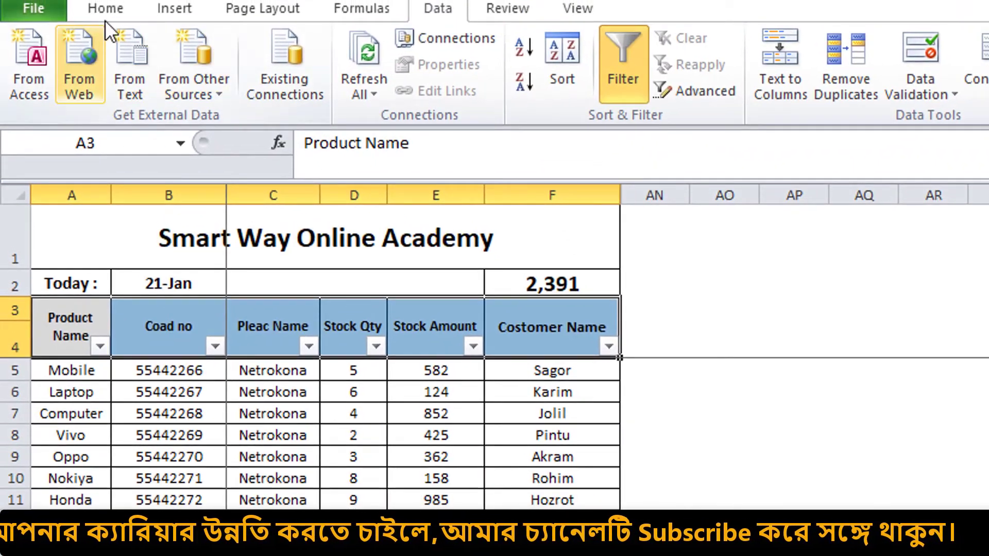
{"action": "left_click", "coordinate": [105, 9]}
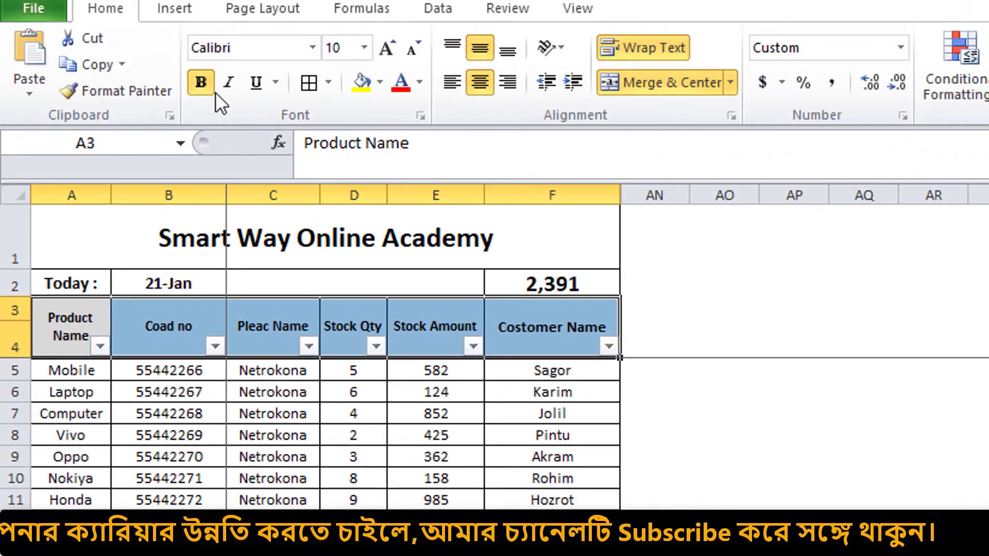
{"action": "left_click", "coordinate": [328, 83]}
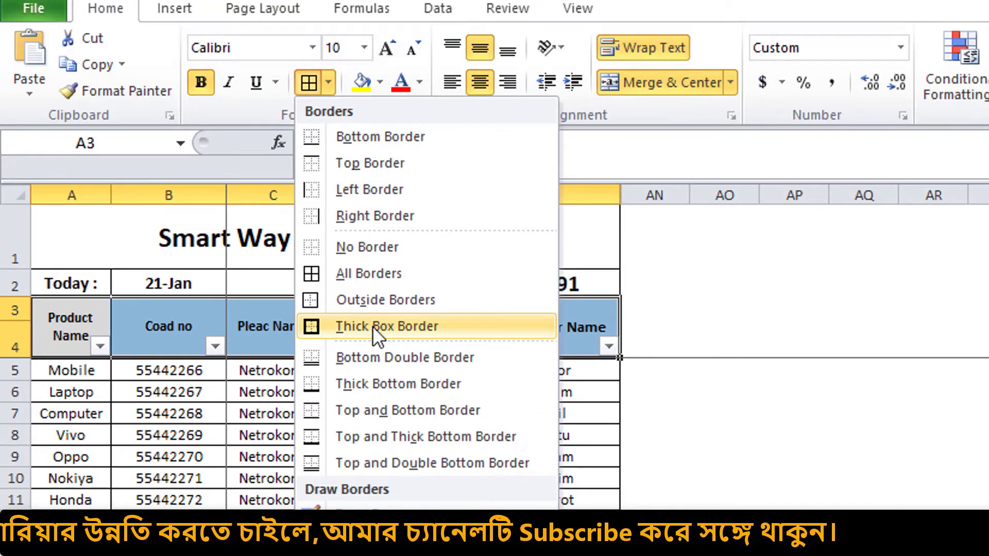
{"action": "left_click", "coordinate": [407, 332]}
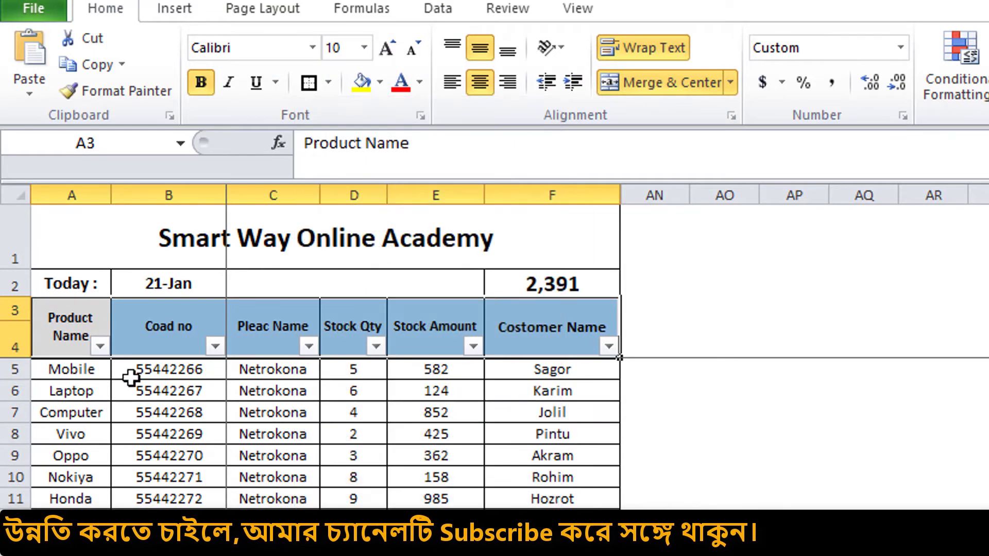
- Fill the header with a dark olive colour and make its text bold 12 point
{"action": "left_click", "coordinate": [381, 81]}
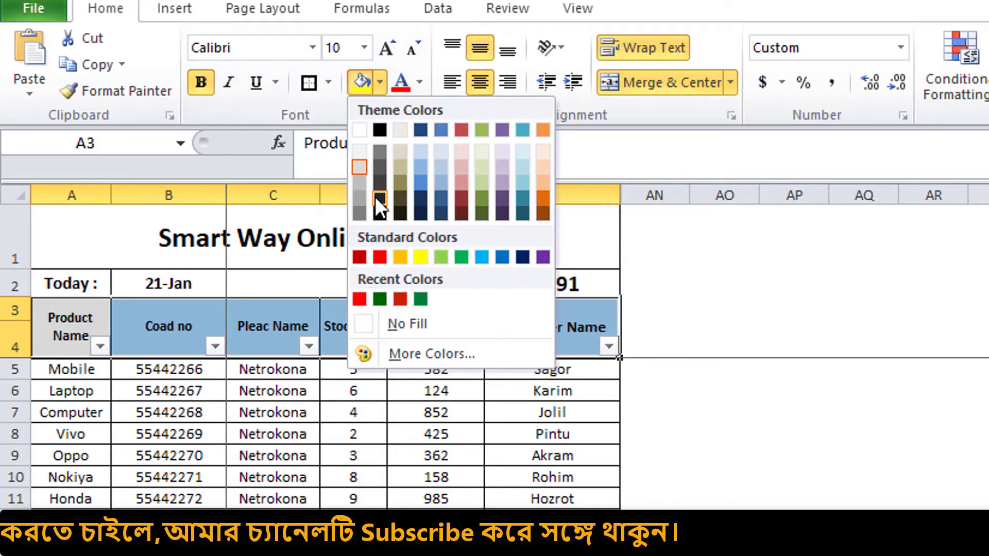
{"action": "left_click", "coordinate": [400, 186]}
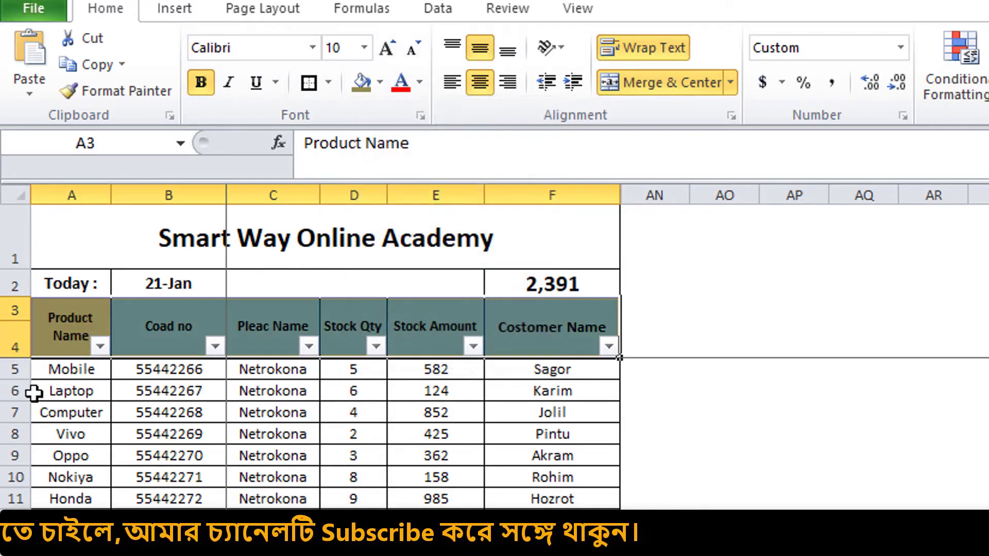
{"action": "left_click", "coordinate": [211, 82]}
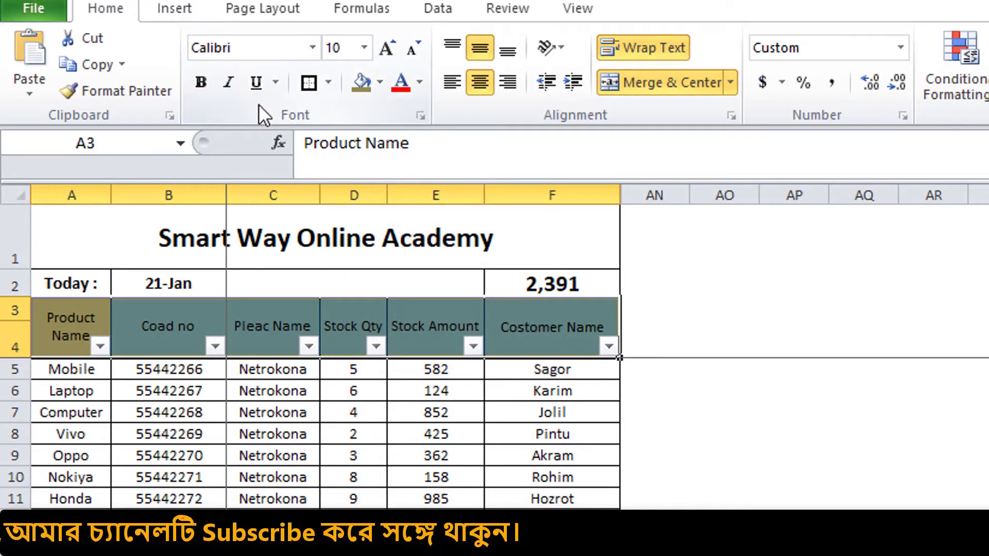
{"action": "left_click", "coordinate": [205, 84]}
{"action": "left_click", "coordinate": [385, 47]}
{"action": "left_click", "coordinate": [386, 47]}
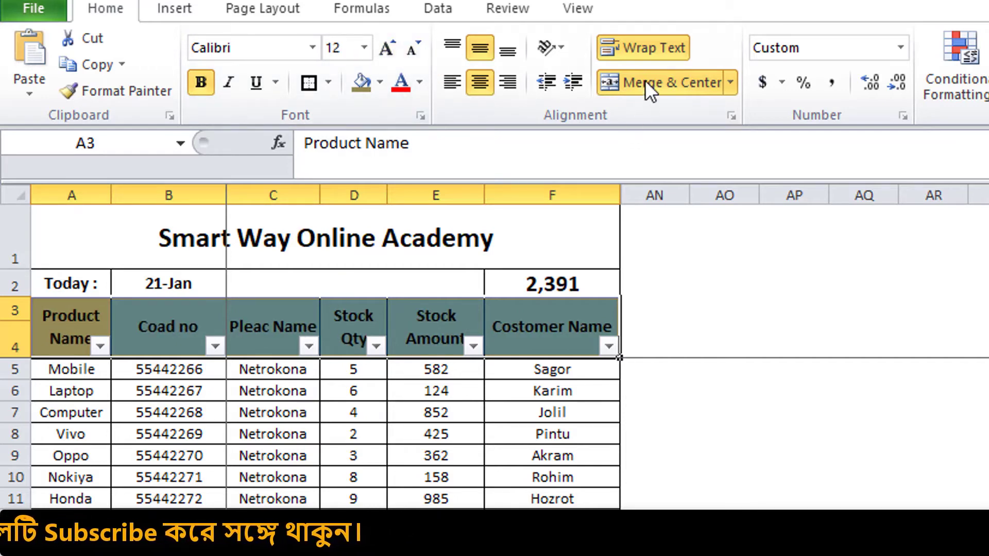
{"action": "left_click", "coordinate": [354, 319]}
{"action": "left_click_drag", "start_coordinate": [75, 341], "coordinate": [596, 335]}
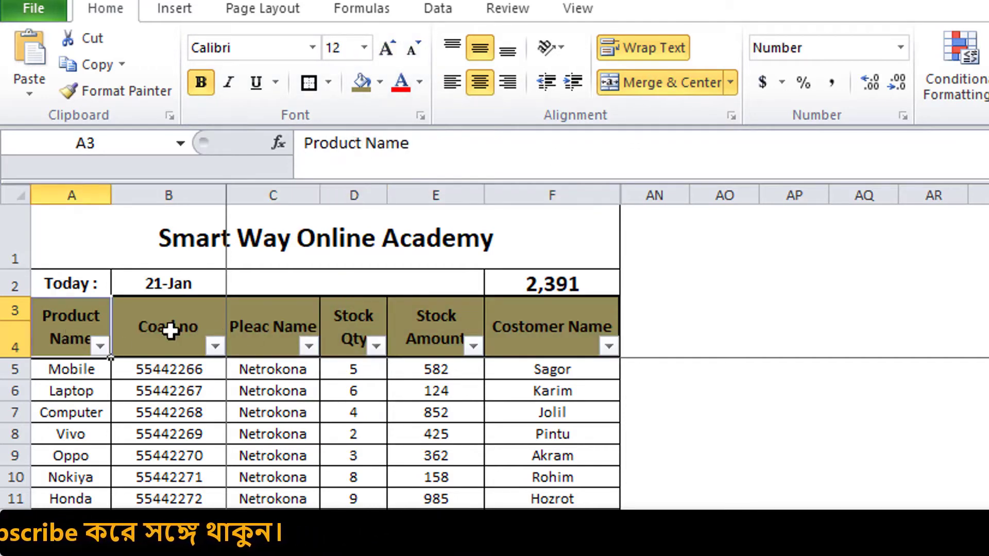
- Choose Netrokona in the Summary B2 dropdown and check the B4, C4 and F4 results
{"action": "left_click", "coordinate": [305, 481]}
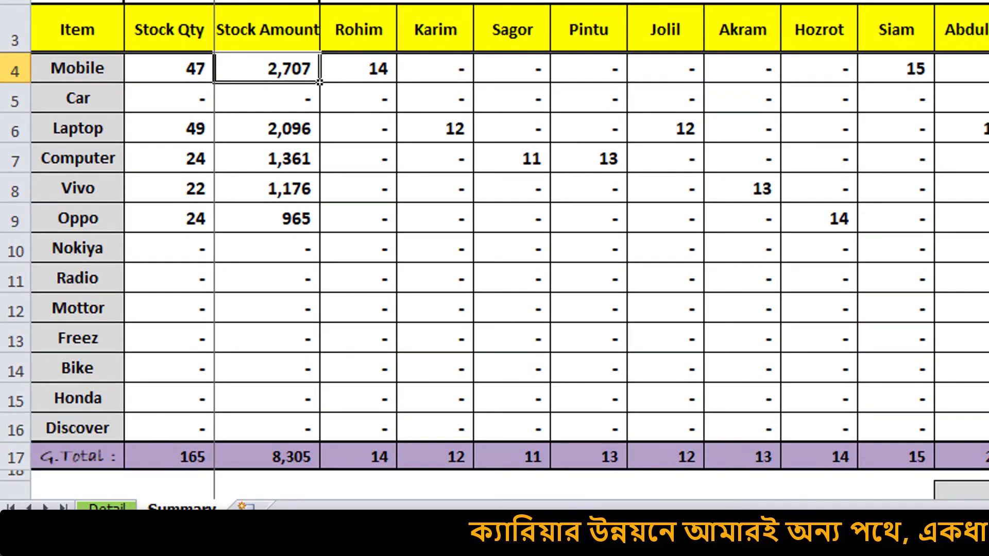
{"action": "left_click", "coordinate": [222, 3]}
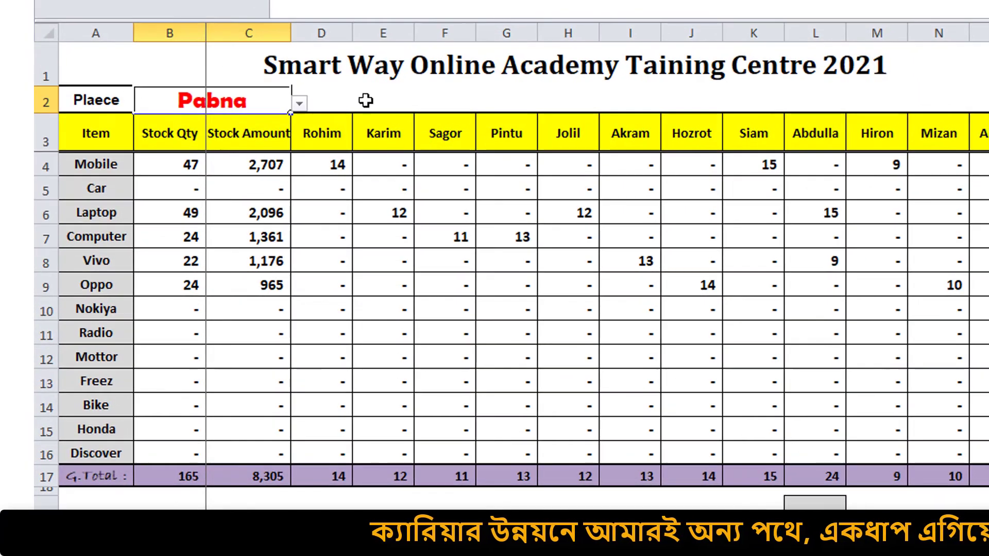
{"action": "left_click", "coordinate": [299, 104]}
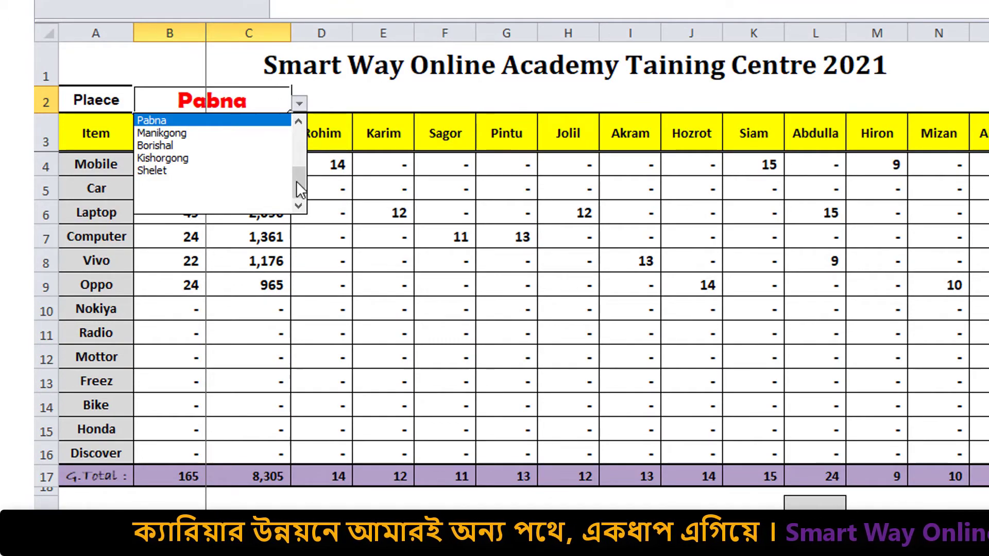
{"action": "scroll", "coordinate": [299, 188], "scroll_direction": "down", "scroll_amount": 2}
{"action": "left_click", "coordinate": [193, 122]}
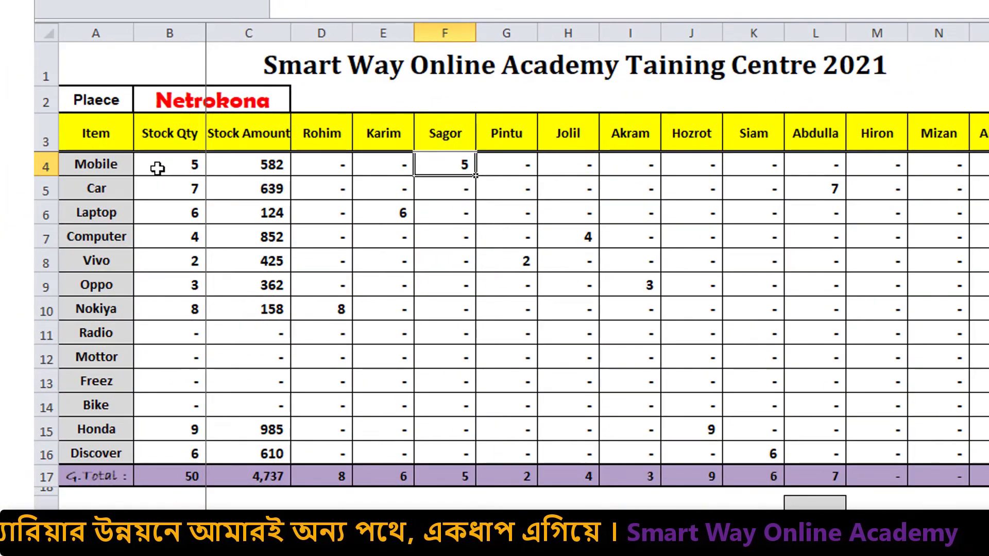
{"action": "left_click", "coordinate": [178, 168]}
{"action": "left_click", "coordinate": [256, 164]}
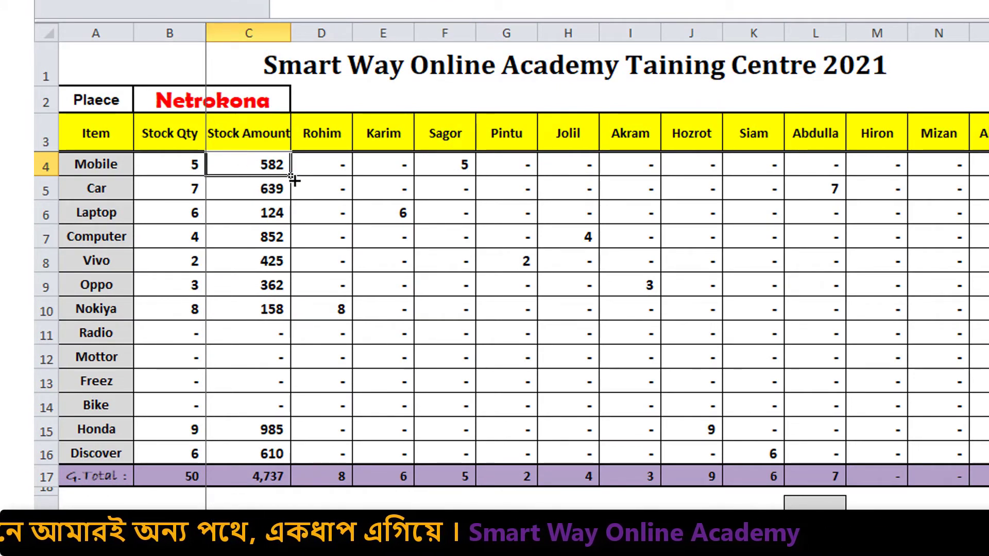
{"action": "left_click", "coordinate": [457, 166]}
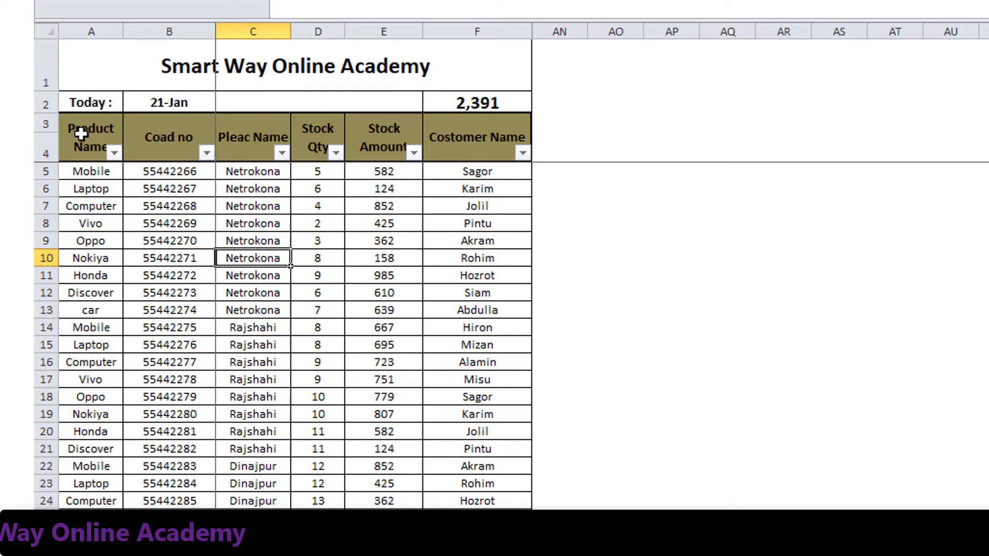
- Select the Detail header row and toggle its AutoFilter buttons off and back on
{"action": "left_click_drag", "start_coordinate": [85, 135], "coordinate": [477, 150]}
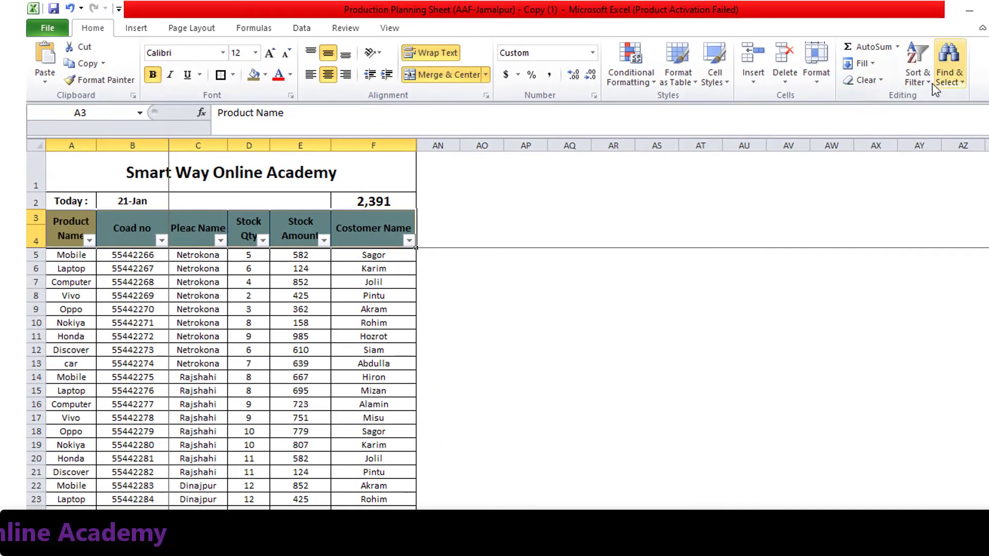
{"action": "left_click", "coordinate": [929, 81]}
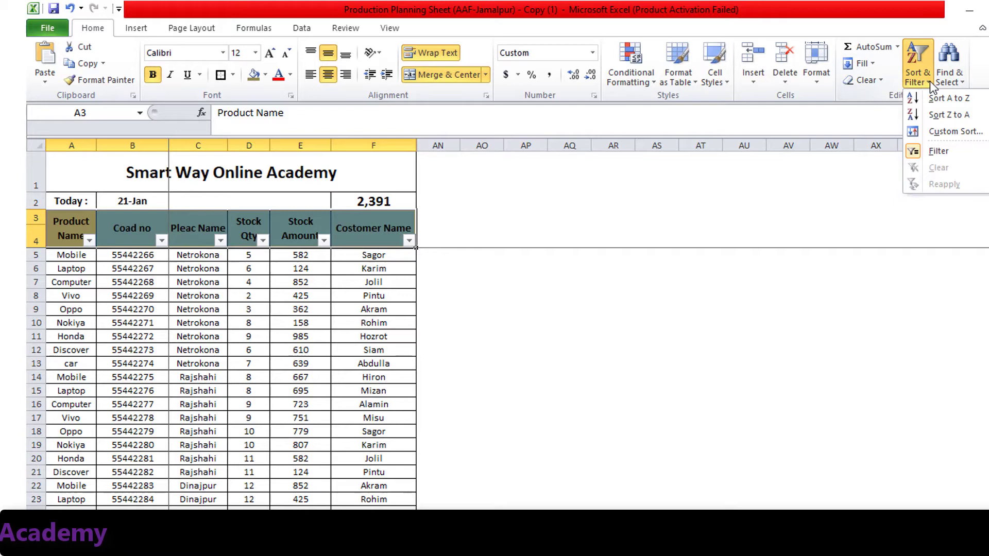
{"action": "left_click", "coordinate": [936, 152]}
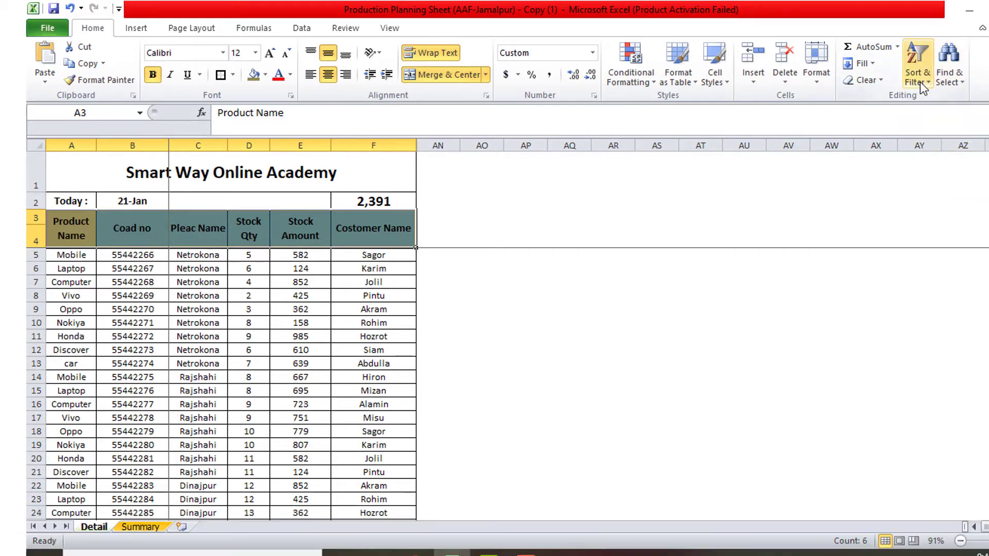
{"action": "left_click", "coordinate": [920, 79]}
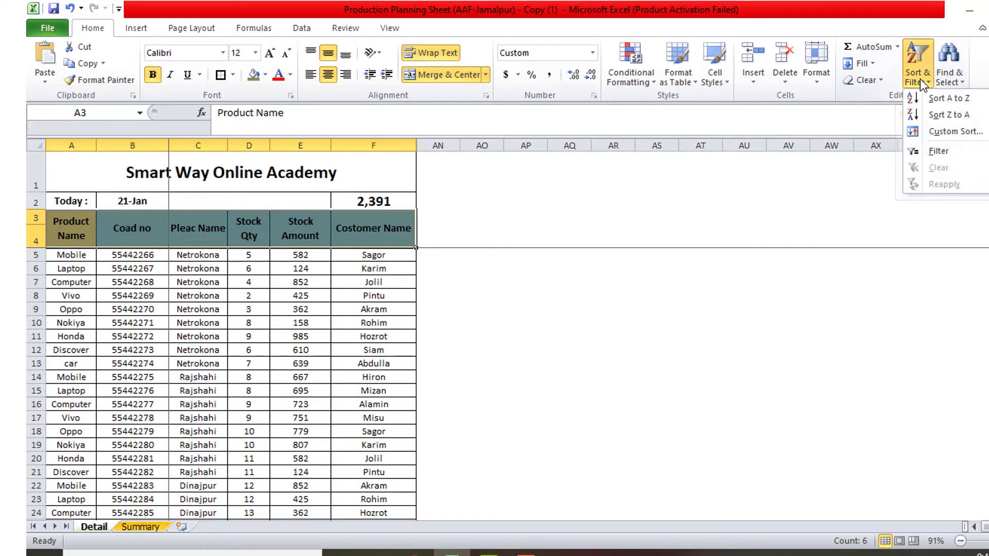
{"action": "left_click", "coordinate": [929, 156]}
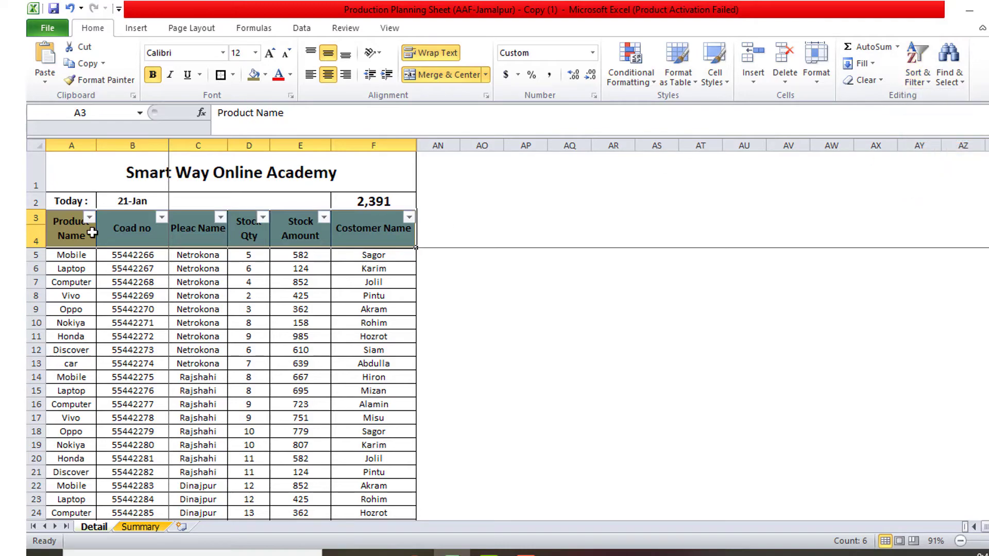
- Filter the Detail table to Product Name Mobile and Pleac Name Netrokona only
{"action": "left_click", "coordinate": [91, 357]}
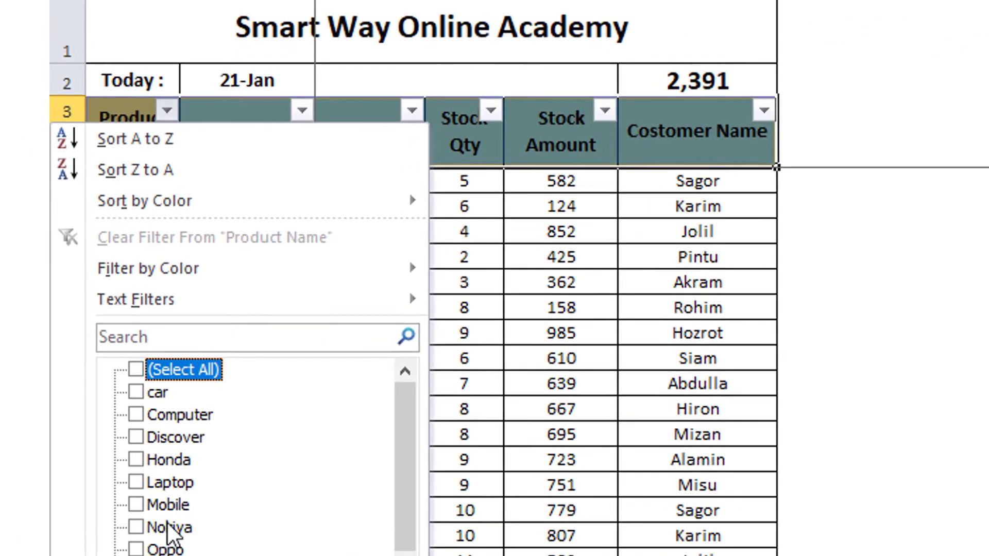
{"action": "left_click", "coordinate": [85, 428]}
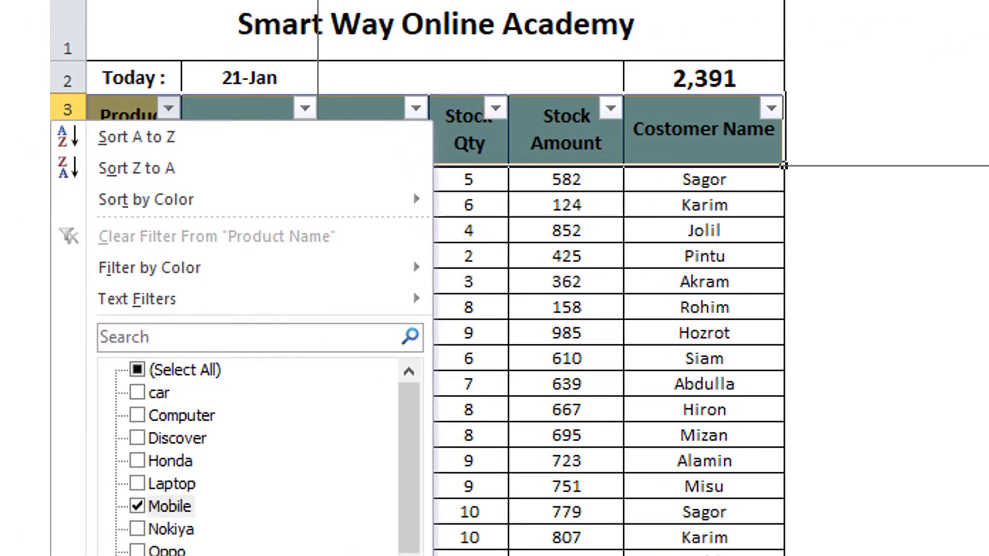
{"action": "key", "text": "Return"}
{"action": "left_click", "coordinate": [416, 109]}
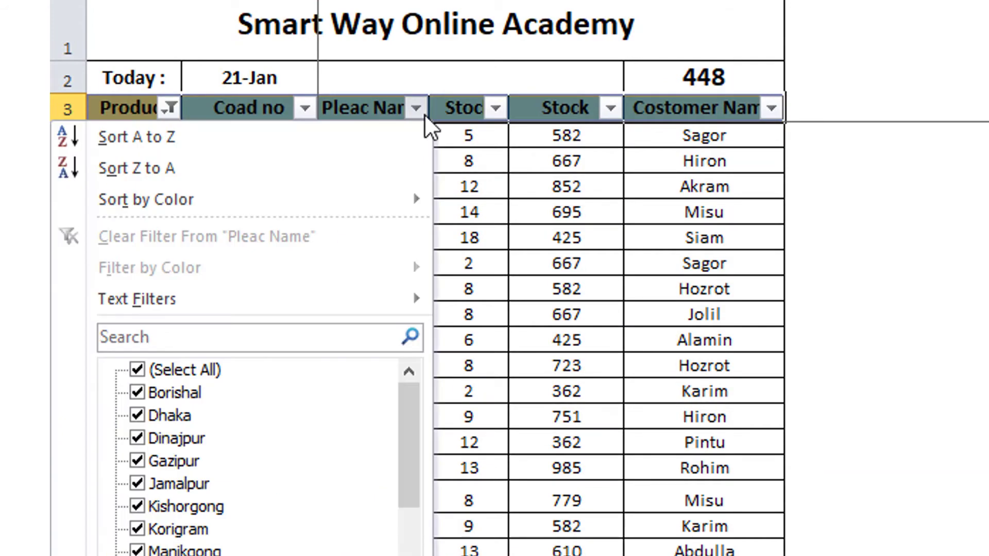
{"action": "left_click", "coordinate": [191, 375]}
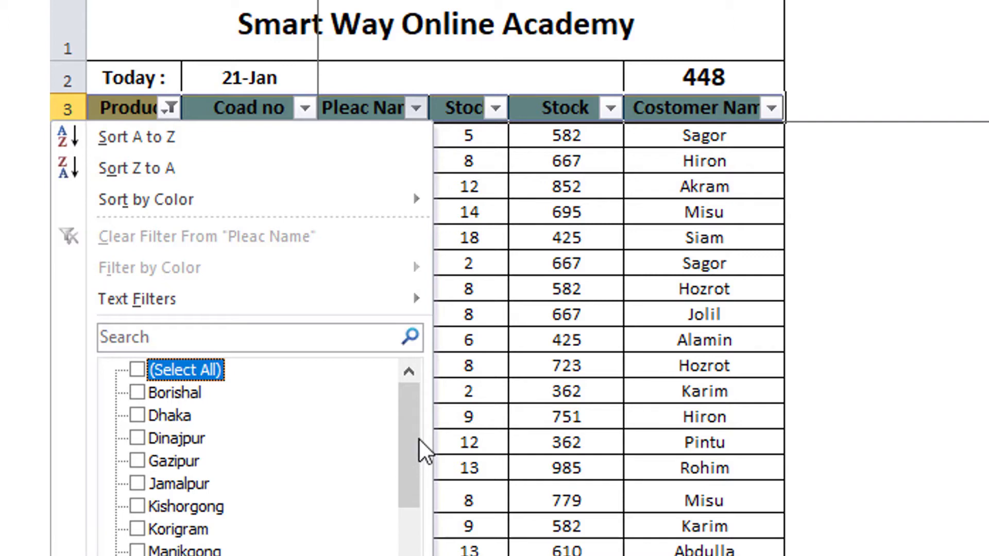
{"action": "left_click_drag", "start_coordinate": [406, 457], "coordinate": [417, 525]}
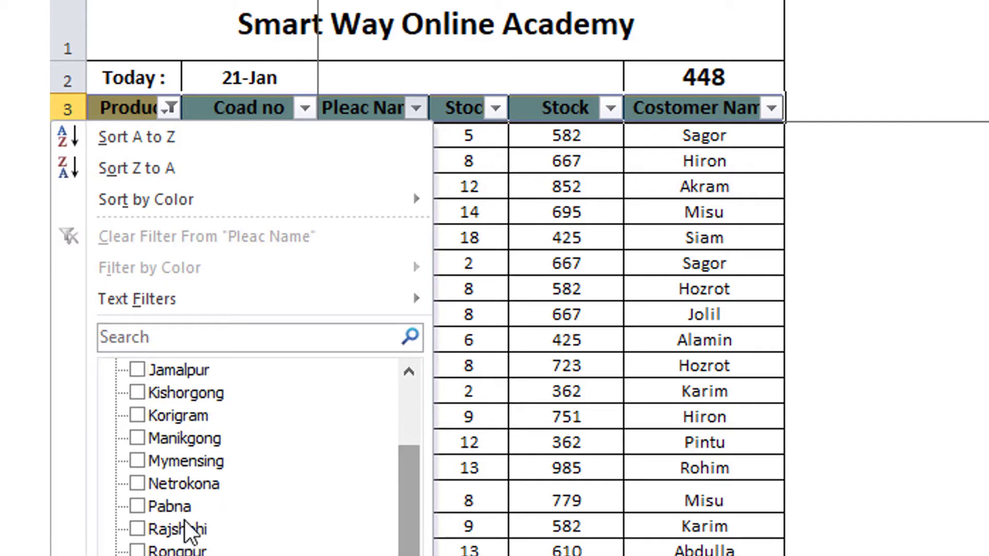
{"action": "left_click", "coordinate": [185, 485]}
{"action": "key", "text": "Return"}
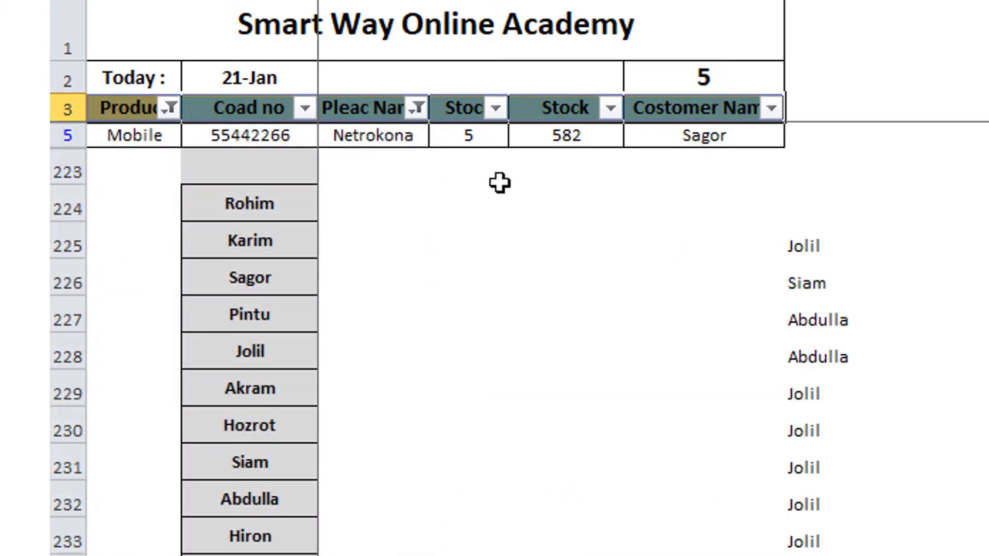
- Inspect the Netrokona row's stock quantity, stock amount and customer
{"action": "left_click", "coordinate": [477, 136]}
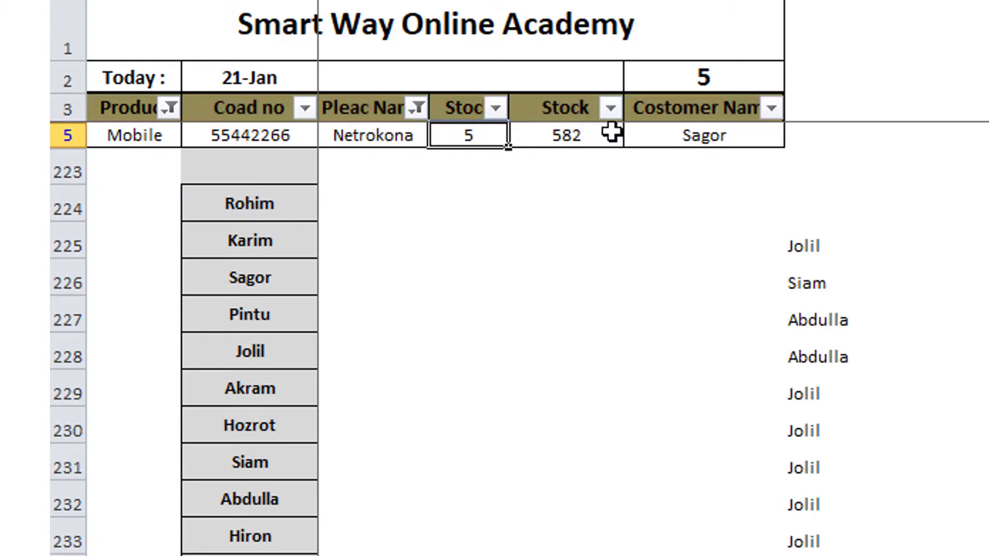
{"action": "left_click", "coordinate": [577, 135]}
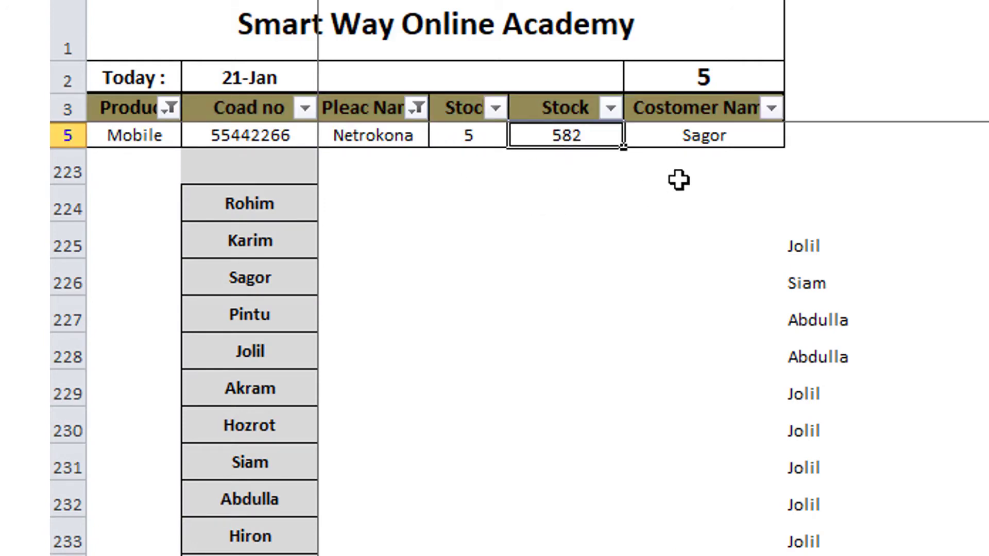
{"action": "left_click", "coordinate": [710, 135]}
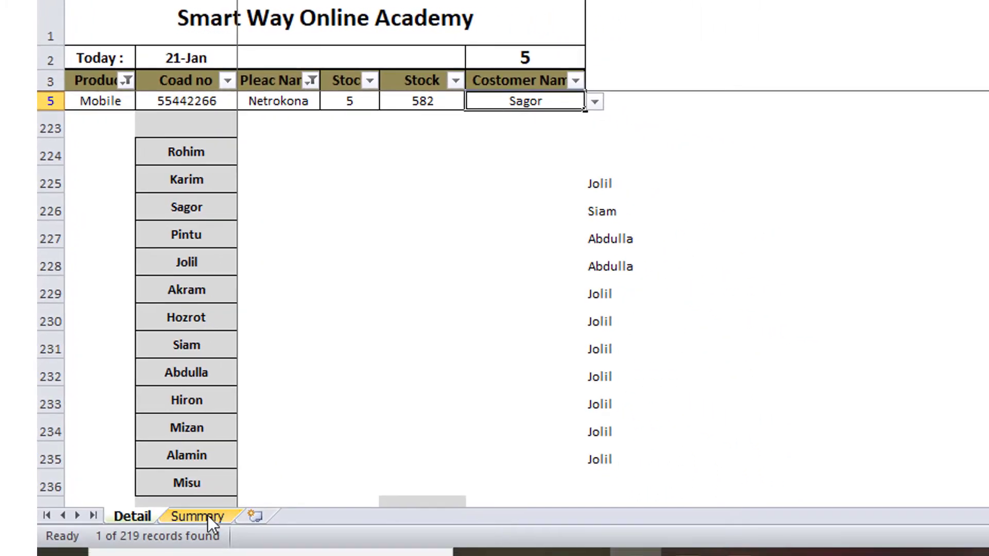
- Review Mobile's stock quantity, stock amount and Sagor's figure on the Summary sheet
{"action": "left_click", "coordinate": [198, 517]}
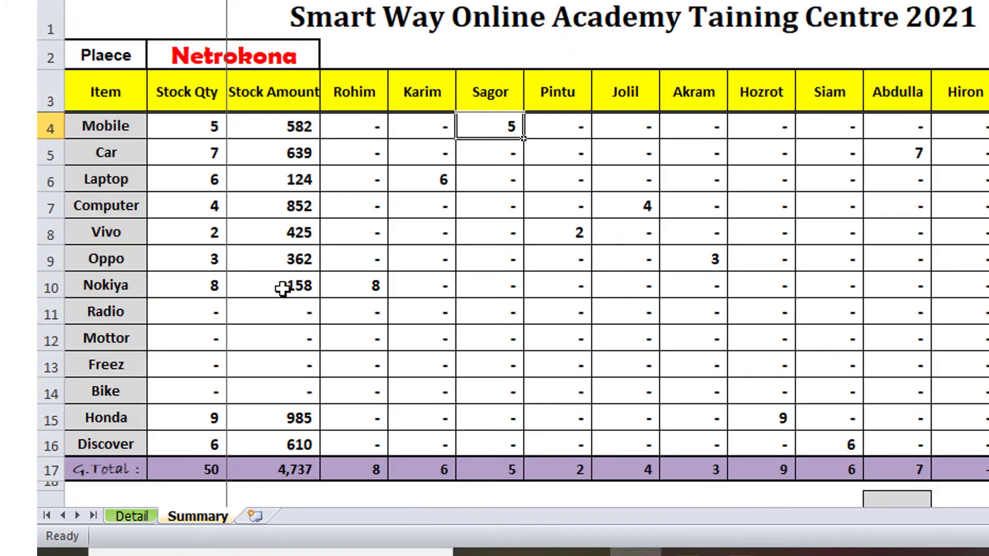
{"action": "left_click", "coordinate": [215, 128]}
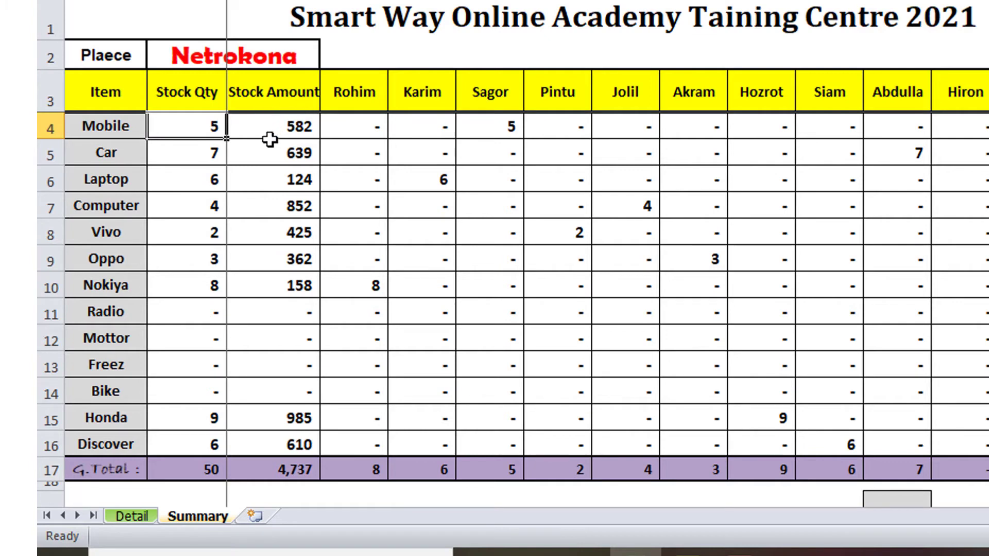
{"action": "left_click", "coordinate": [282, 127]}
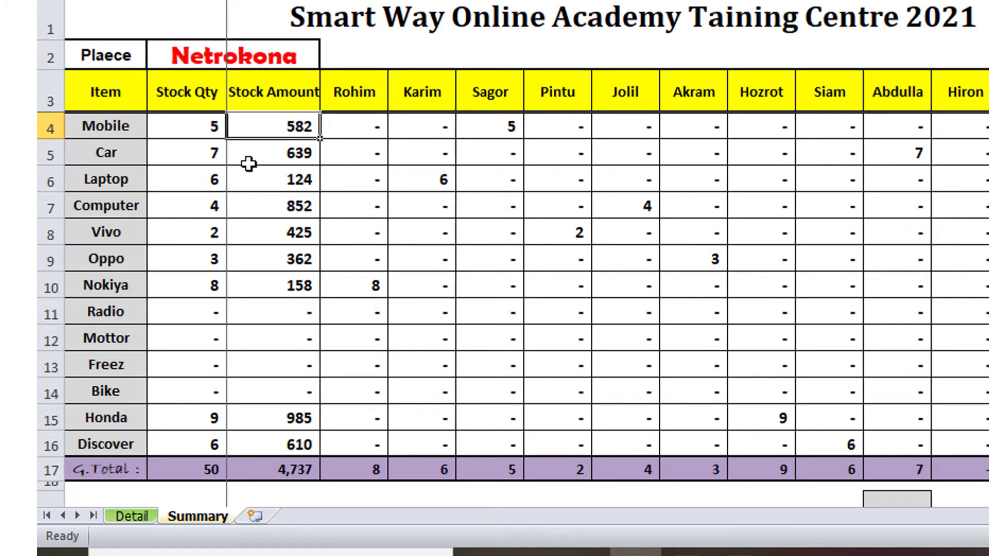
{"action": "left_click", "coordinate": [496, 137]}
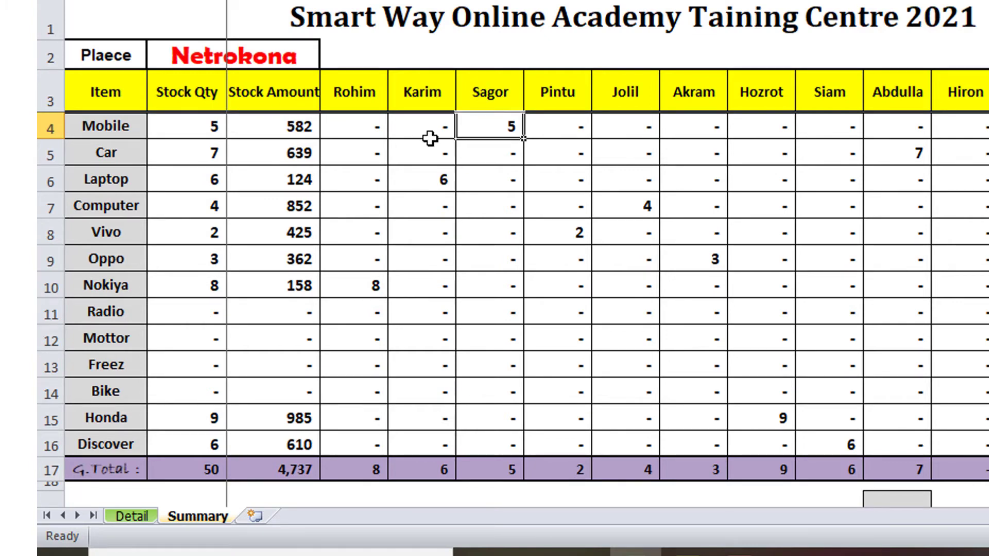
- Switch the place in B2 through Rajshahi, Rongpur and then Jamalpur
{"action": "left_click", "coordinate": [290, 56]}
{"action": "left_click", "coordinate": [329, 60]}
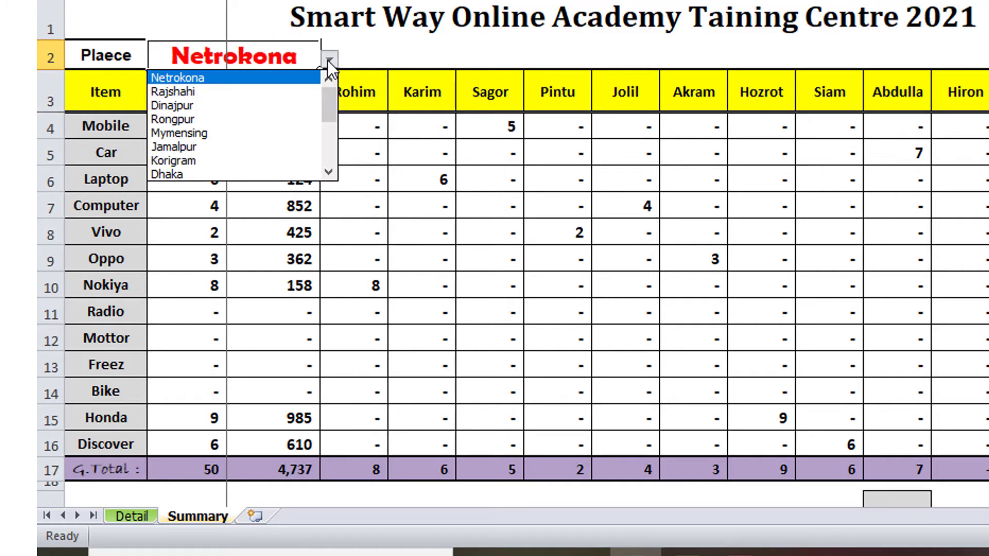
{"action": "left_click", "coordinate": [211, 91]}
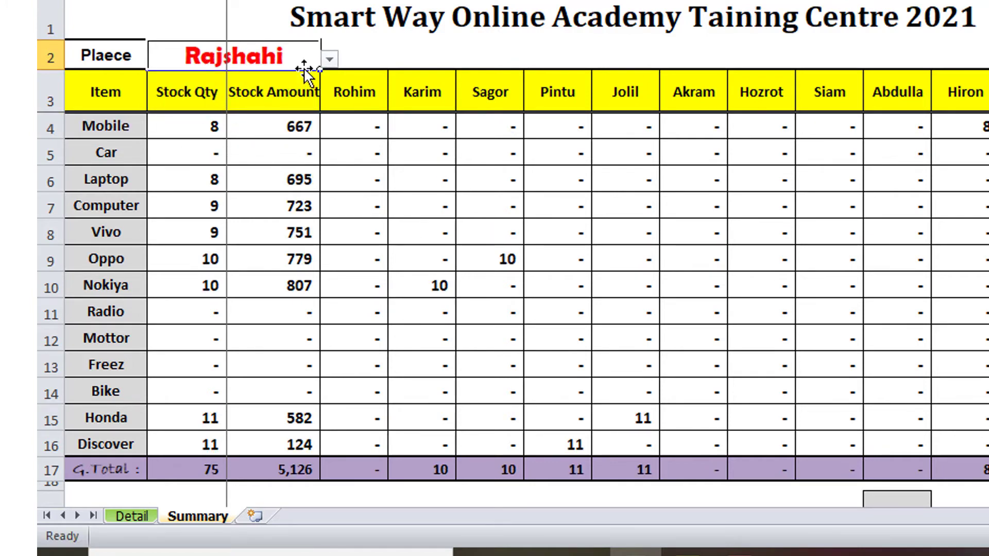
{"action": "left_click", "coordinate": [329, 60]}
{"action": "left_click", "coordinate": [211, 102]}
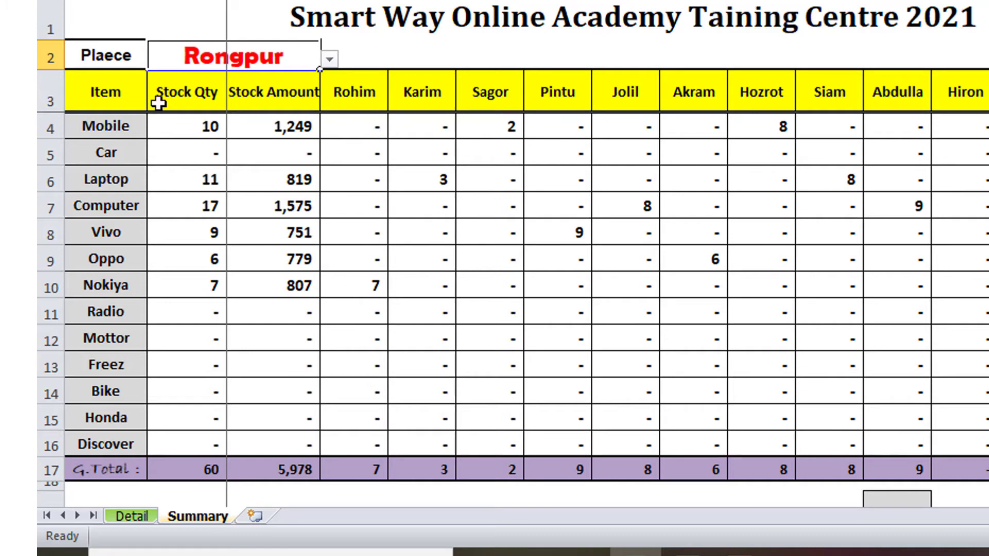
{"action": "left_click", "coordinate": [330, 59]}
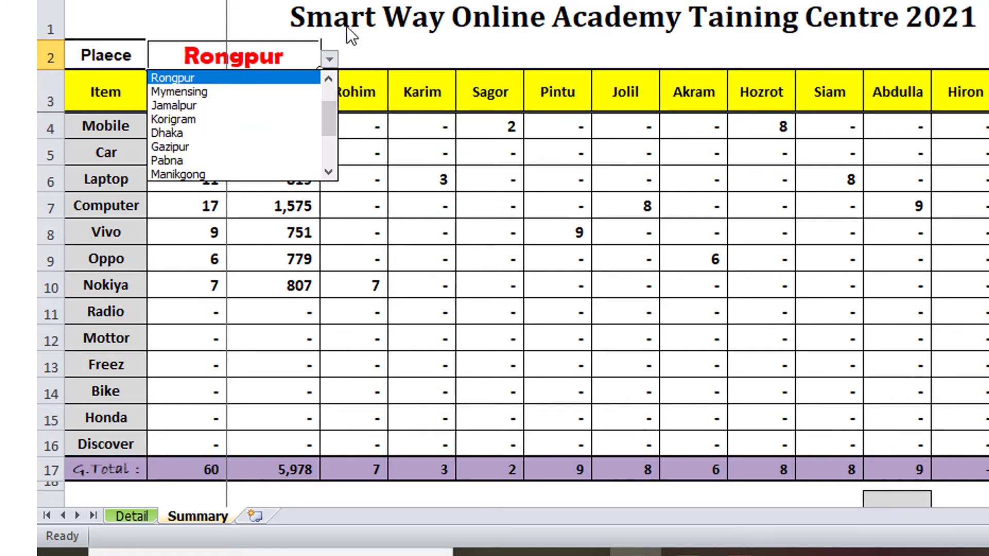
{"action": "left_click", "coordinate": [211, 109]}
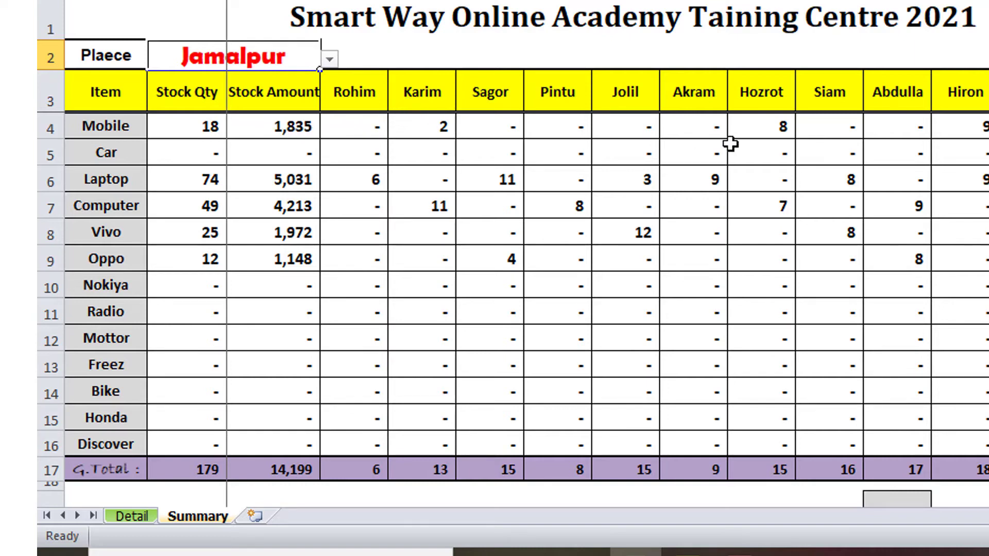
- Set B2 to Dinajpur, then select the header row and the Mobile-to-Honda item names
{"action": "left_click", "coordinate": [981, 126]}
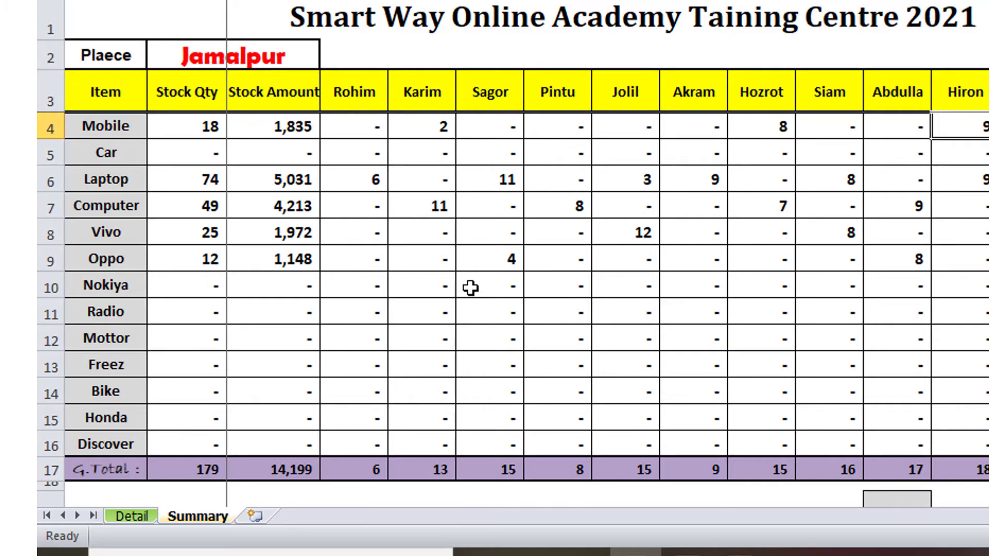
{"action": "left_click", "coordinate": [258, 47]}
{"action": "left_click", "coordinate": [330, 61]}
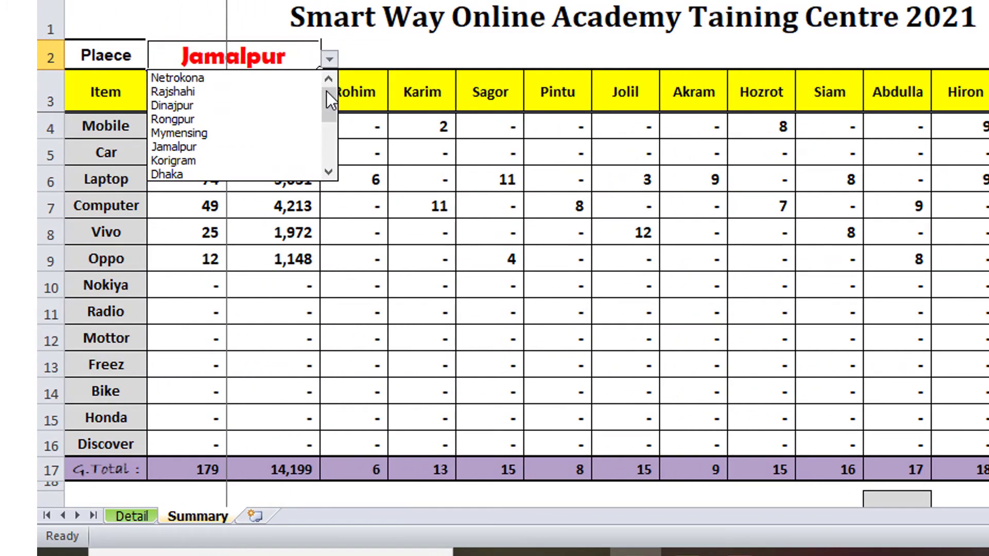
{"action": "left_click", "coordinate": [211, 105]}
{"action": "left_click", "coordinate": [529, 384]}
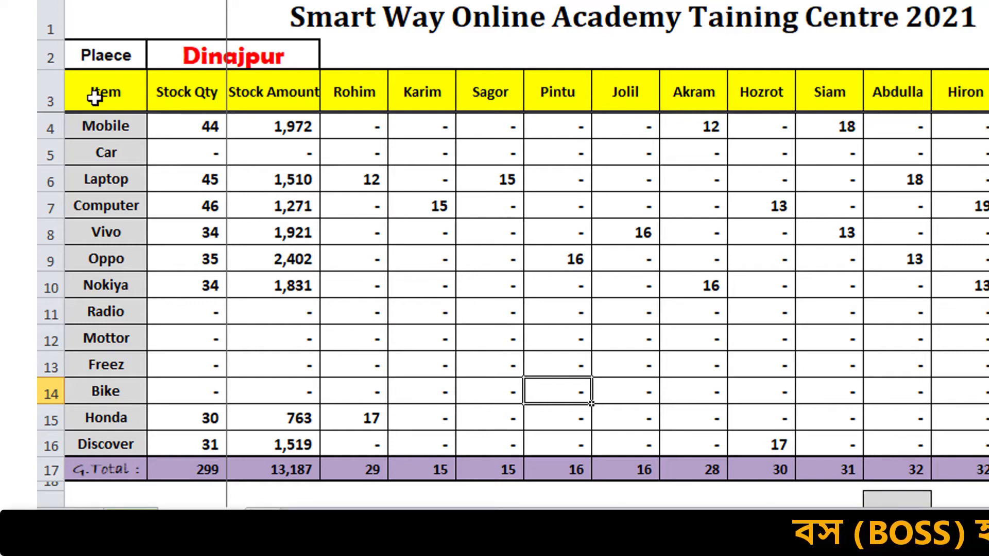
{"action": "left_click_drag", "start_coordinate": [94, 98], "coordinate": [883, 88]}
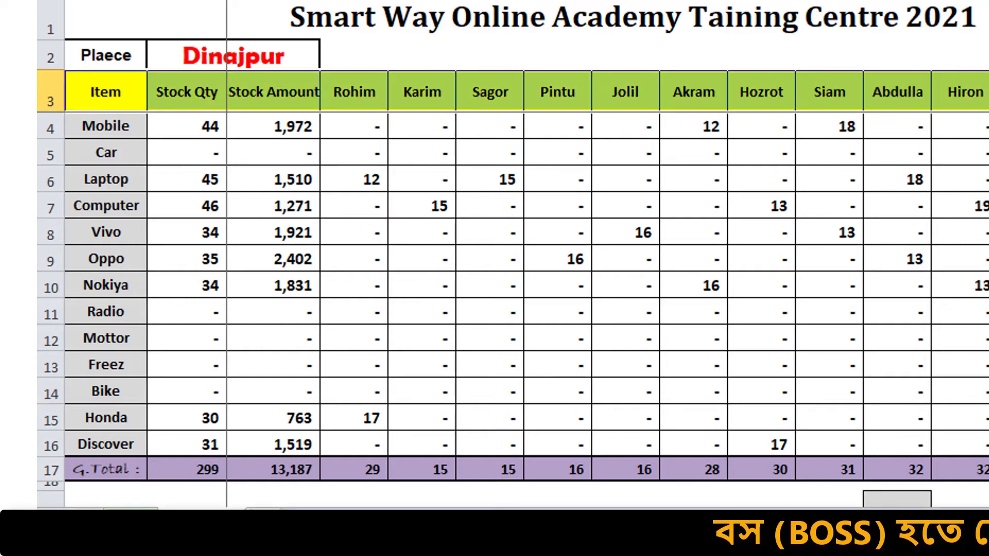
{"action": "left_click_drag", "start_coordinate": [116, 124], "coordinate": [132, 427]}
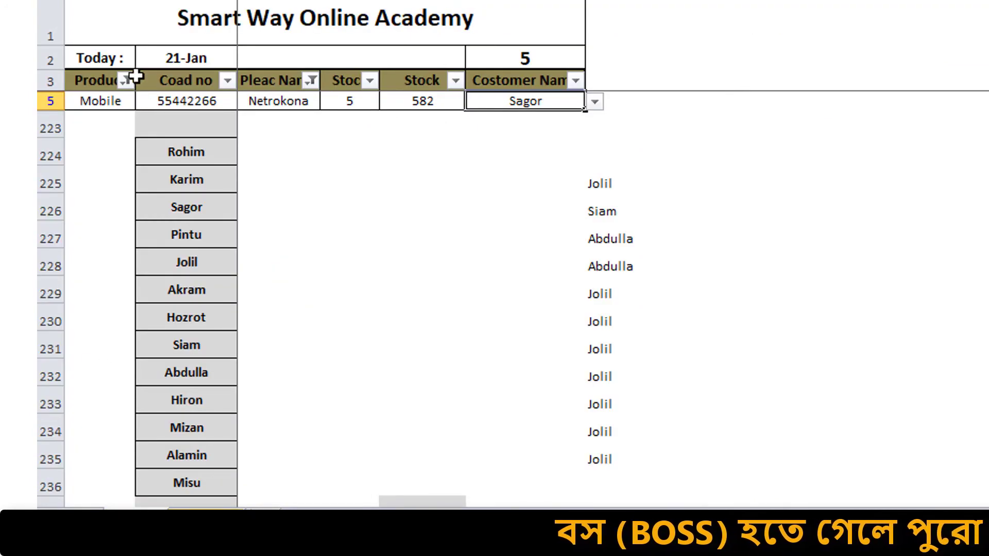
- Reset the Product Name and Pleac Name filters to (Select All) so every Detail row shows
{"action": "left_click", "coordinate": [127, 81]}
{"action": "left_click", "coordinate": [124, 277]}
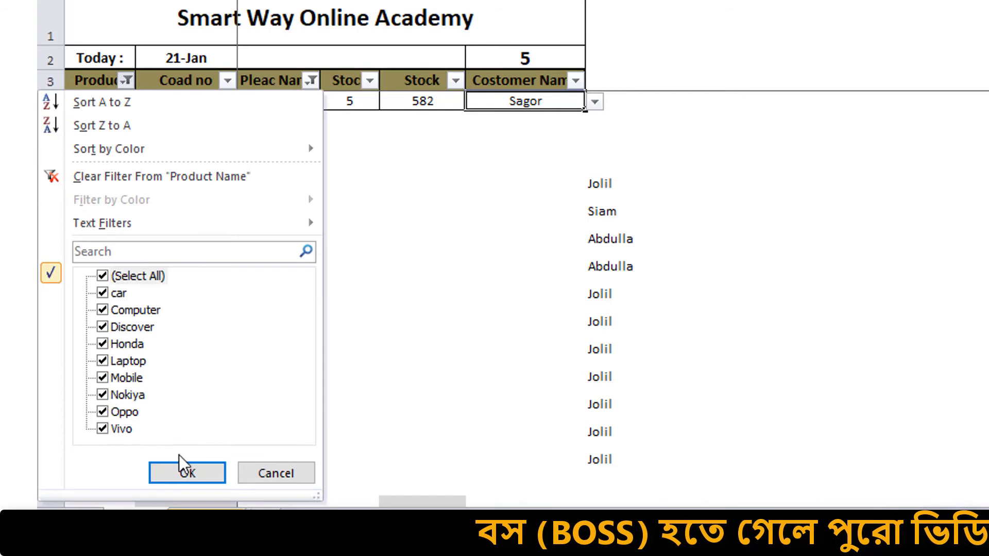
{"action": "left_click", "coordinate": [183, 470]}
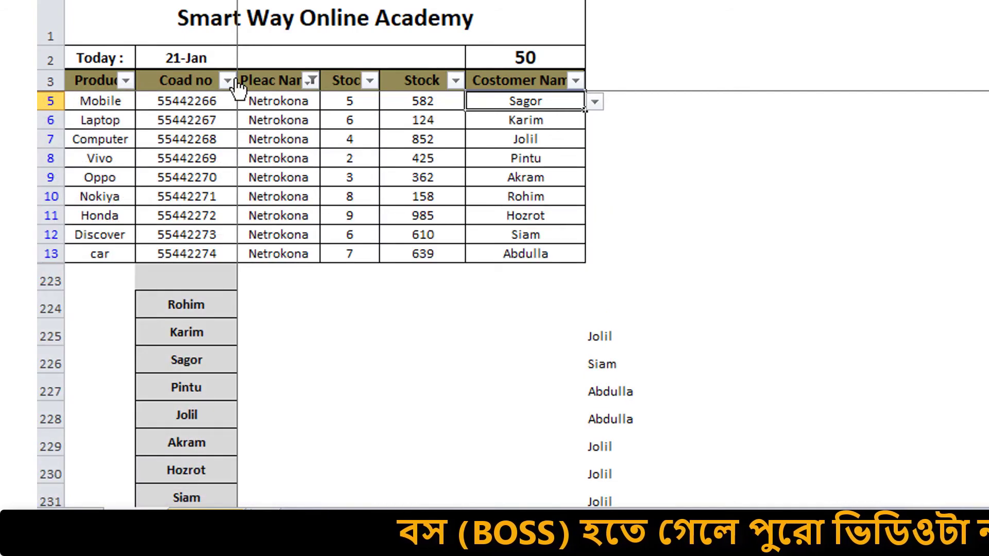
{"action": "left_click", "coordinate": [310, 81]}
{"action": "left_click", "coordinate": [155, 277]}
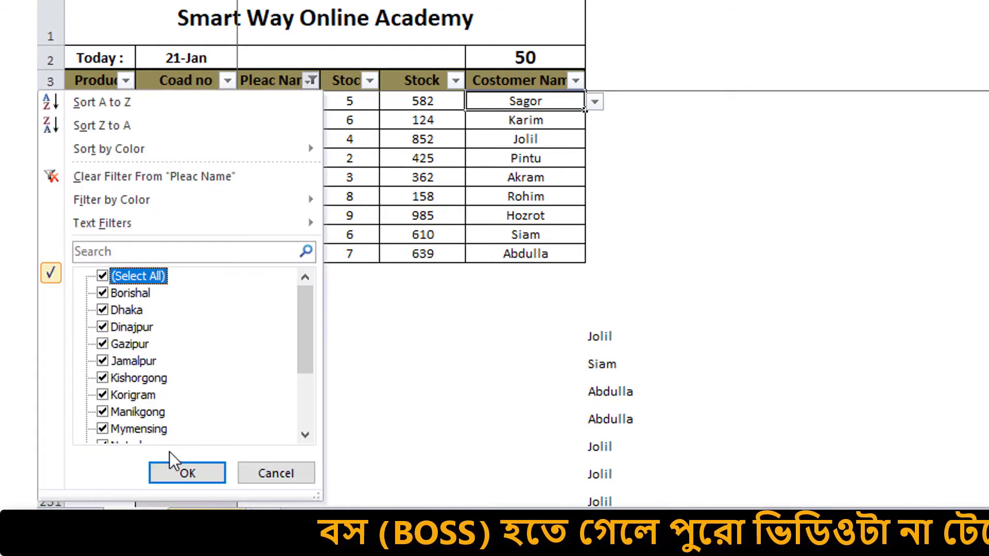
{"action": "left_click", "coordinate": [185, 473]}
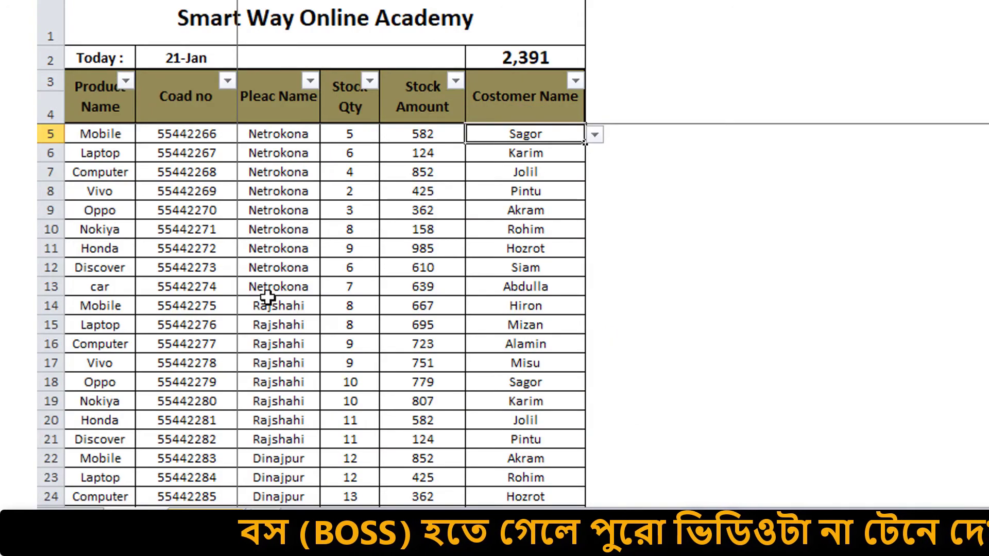
{"action": "left_click", "coordinate": [370, 80]}
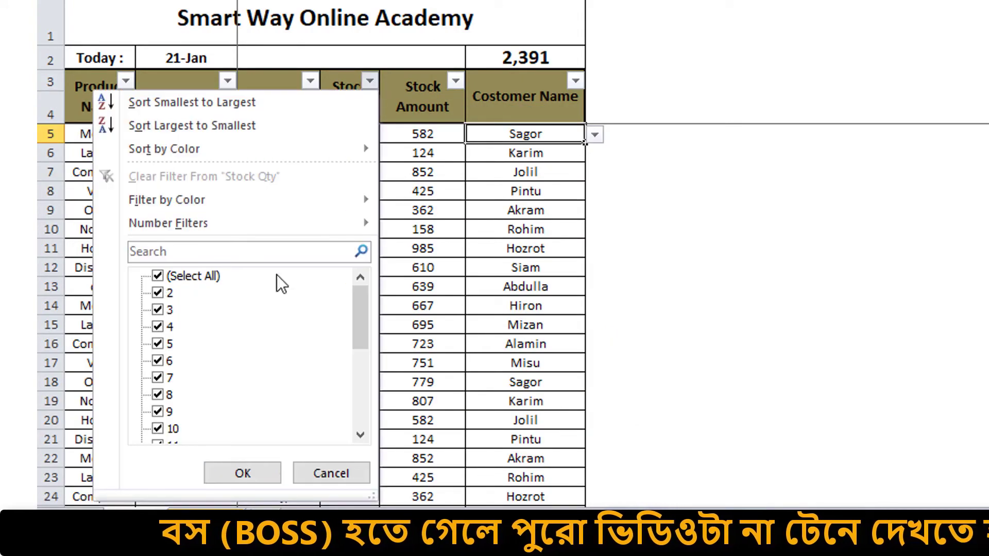
{"action": "left_click", "coordinate": [243, 473]}
{"action": "left_click", "coordinate": [525, 249]}
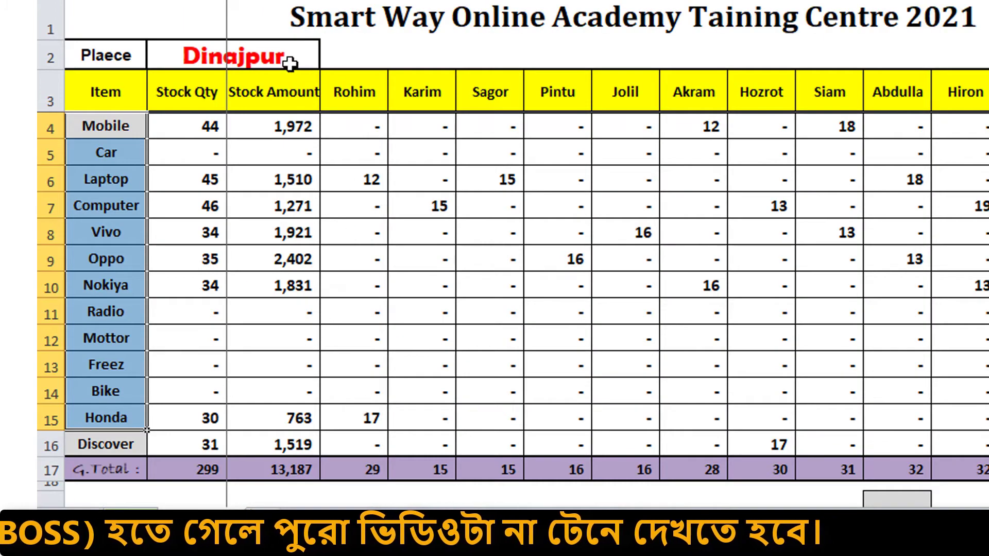
{"action": "left_click", "coordinate": [280, 48]}
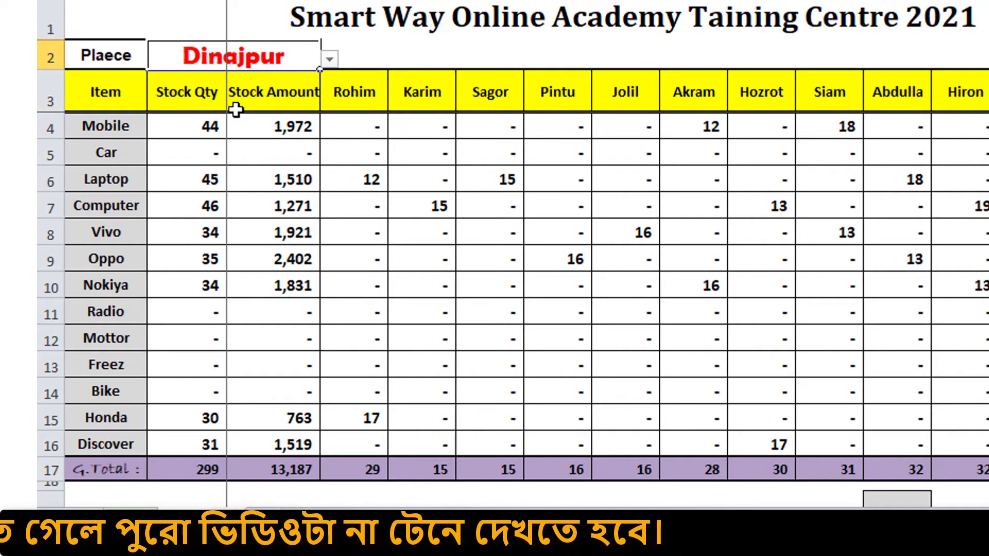
{"action": "left_click", "coordinate": [204, 126]}
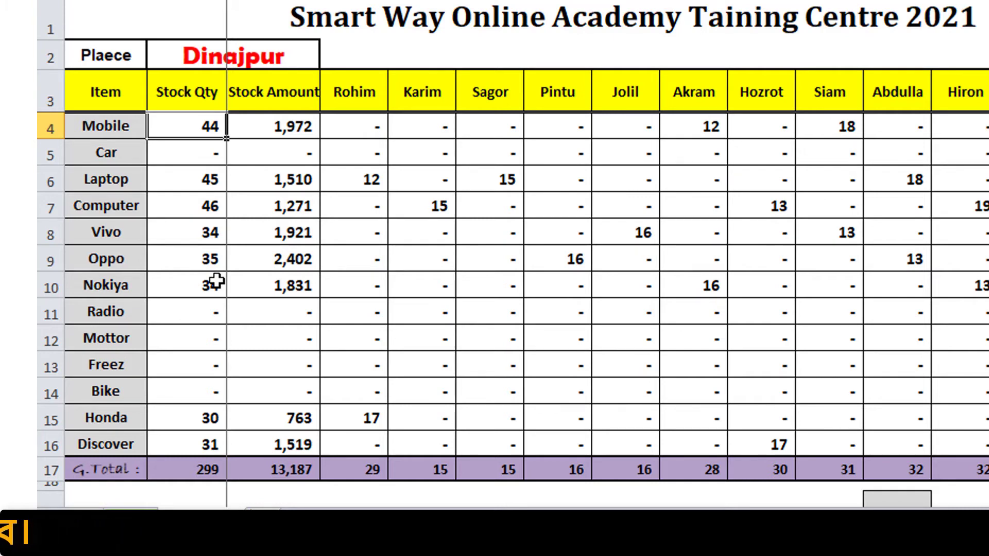
- Start a SUMIFS for Mobile's Stock Qty with sum range Detail!D5:D222
{"action": "type", "text": "=S"}
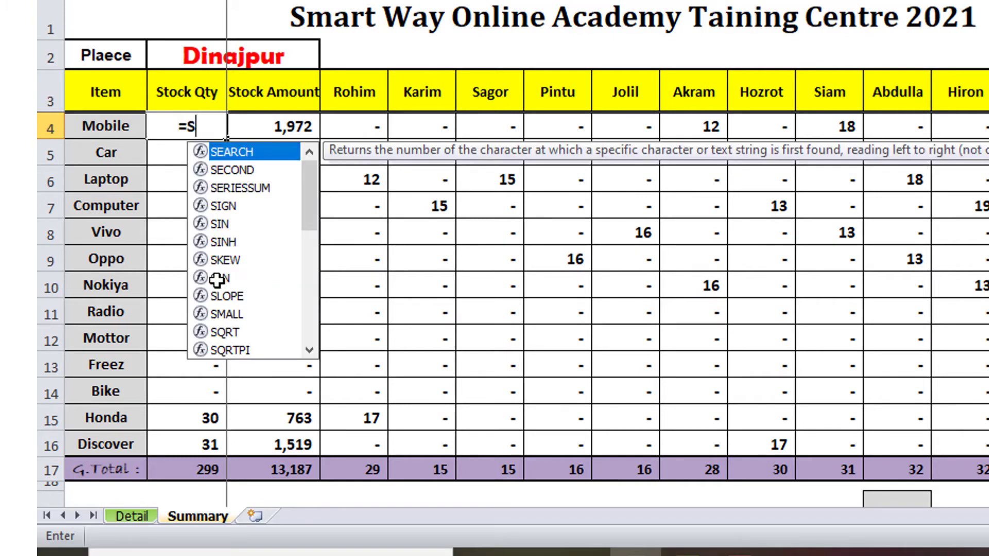
{"action": "type", "text": "UMI"}
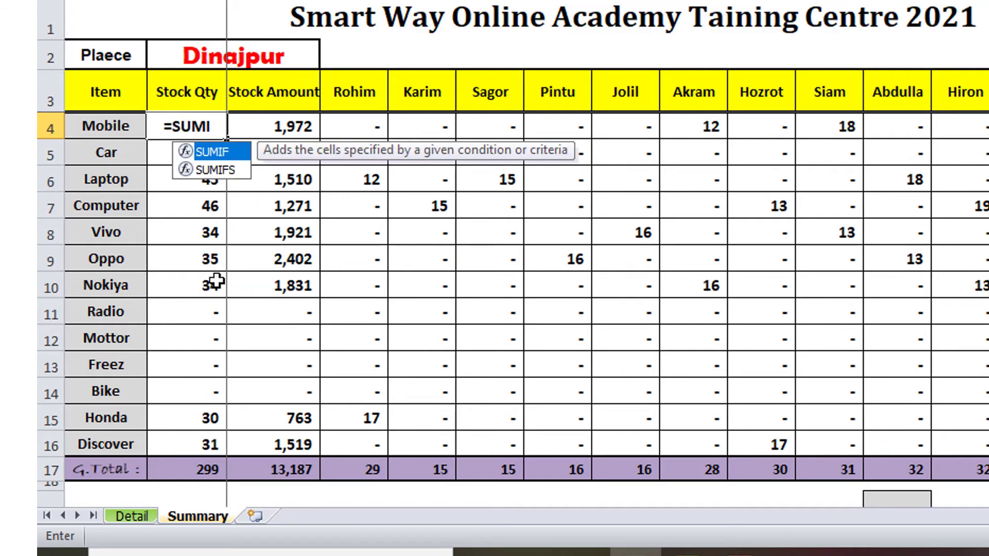
{"action": "left_click", "coordinate": [216, 169]}
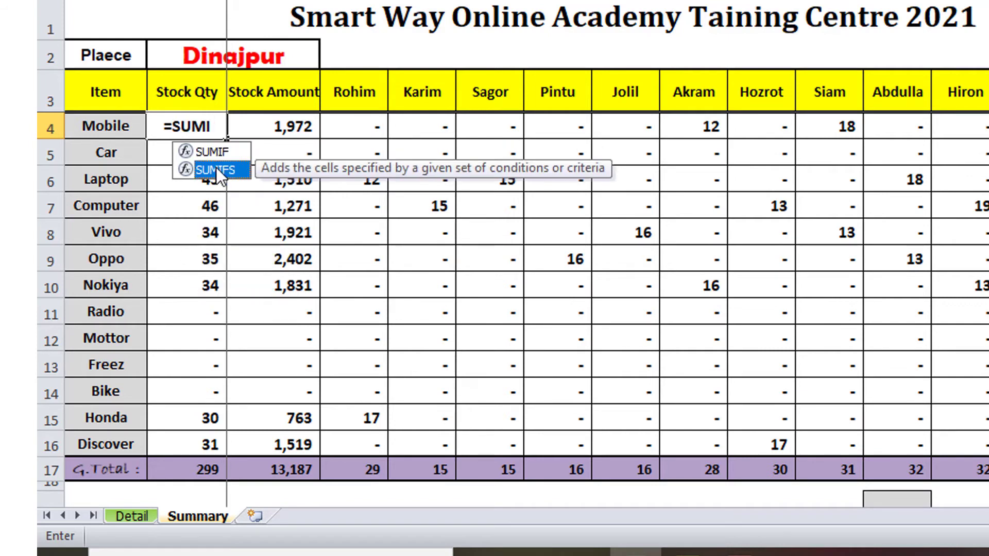
{"action": "key", "text": "Tab"}
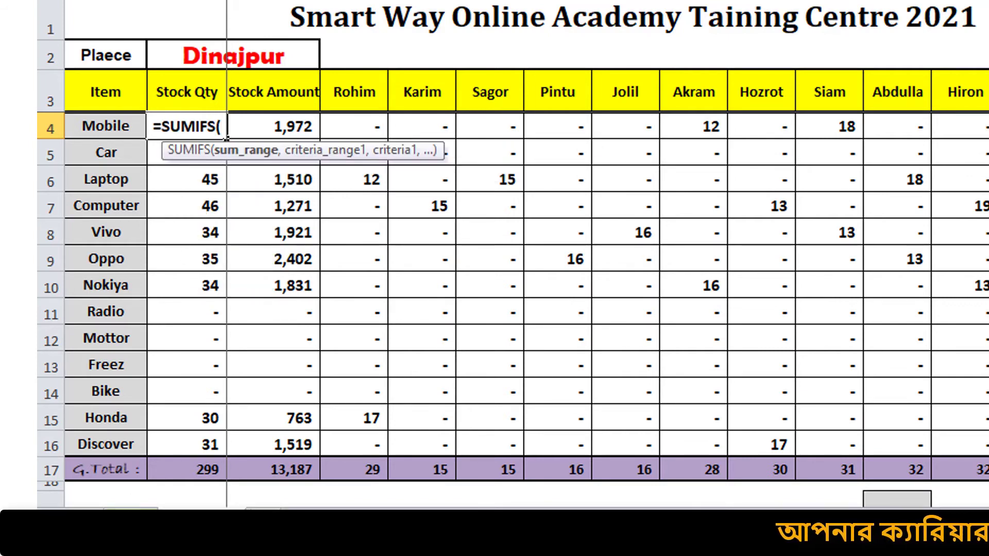
{"action": "key", "text": "ctrl+Page_Down"}
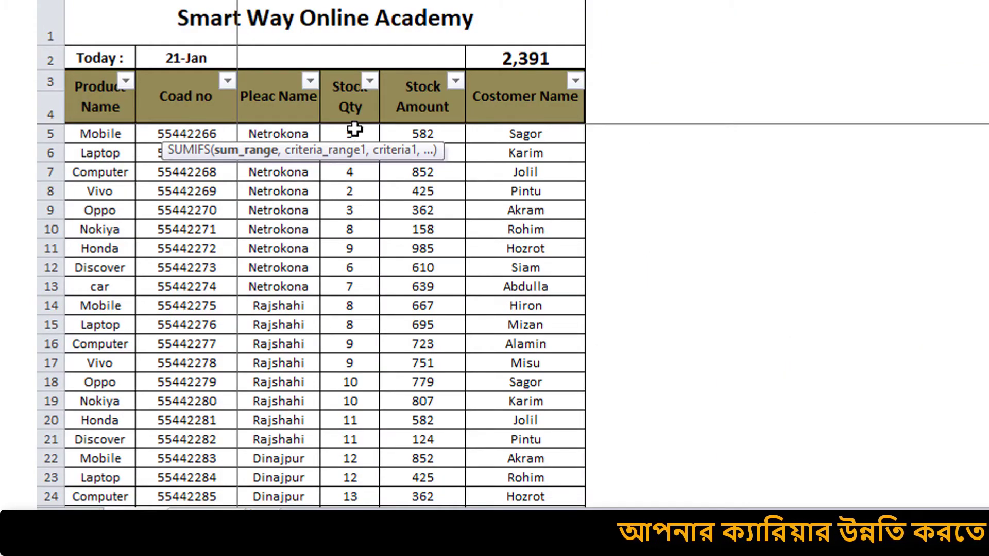
{"action": "mouse_move", "coordinate": [352, 131]}
{"action": "left_mouse_down"}
{"action": "mouse_move", "coordinate": [355, 507]}
{"action": "mouse_move", "coordinate": [464, 471]}
{"action": "mouse_move", "coordinate": [362, 441]}
{"action": "left_mouse_up"}
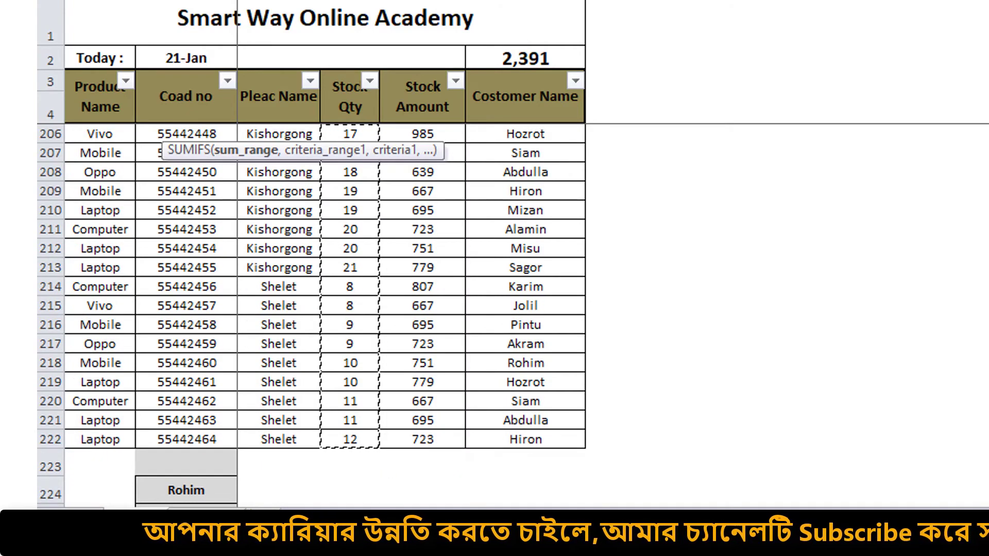
{"action": "key", "text": "Return"}
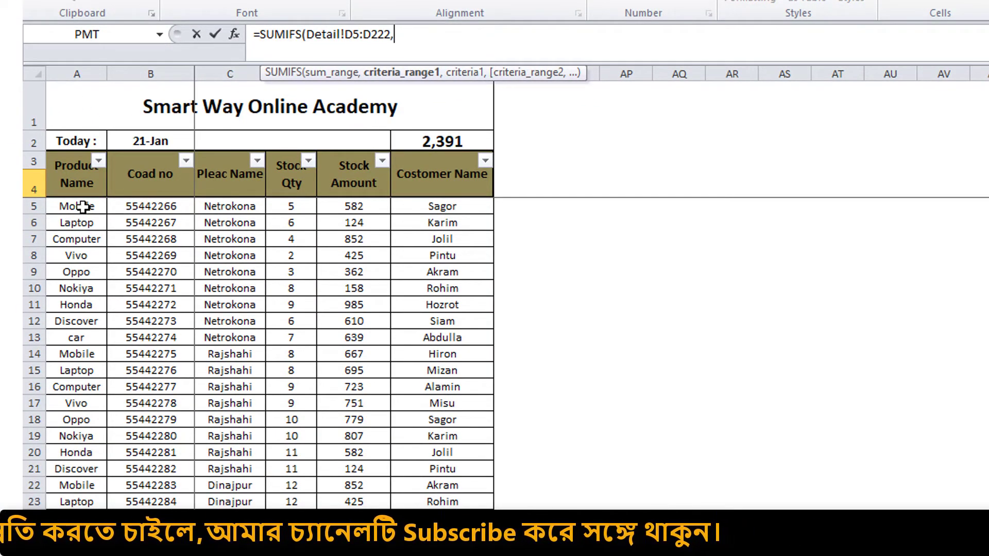
- Add criteria range Detail!A5:A222 matched against the Mobile item in Summary!A4
{"action": "left_click", "coordinate": [82, 207]}
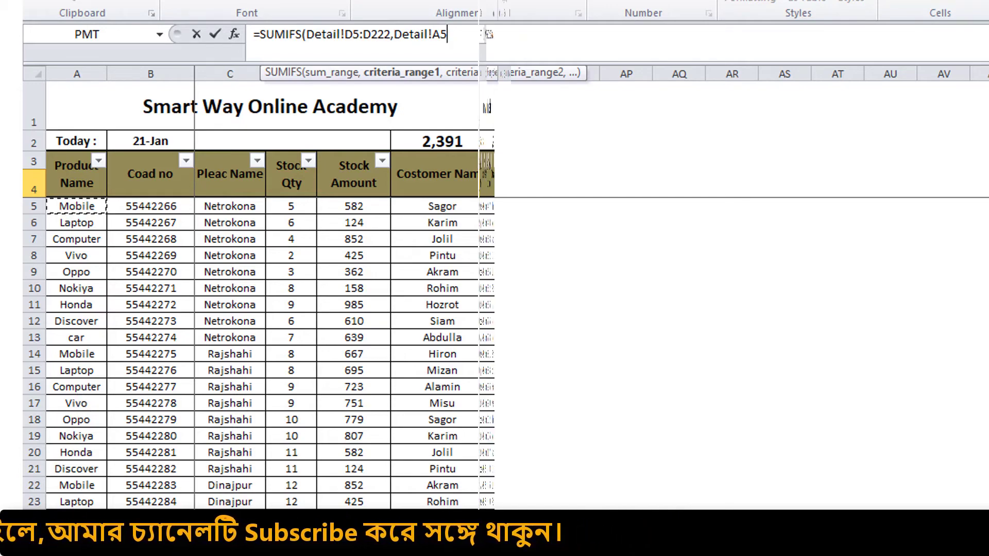
{"action": "scroll", "coordinate": [257, 350], "scroll_direction": "down", "scroll_amount": 6}
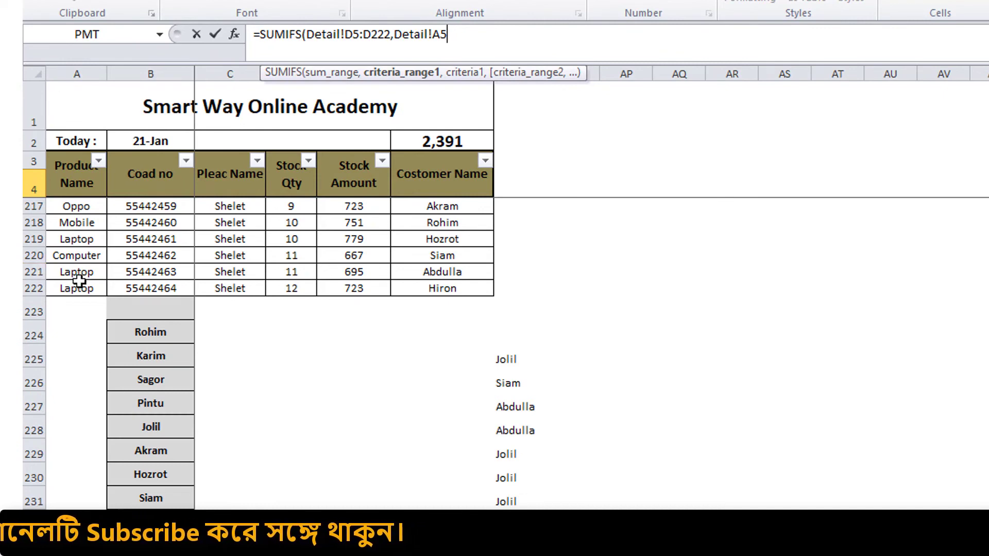
{"action": "left_click_drag", "start_coordinate": [78, 288], "coordinate": [78, 288]}
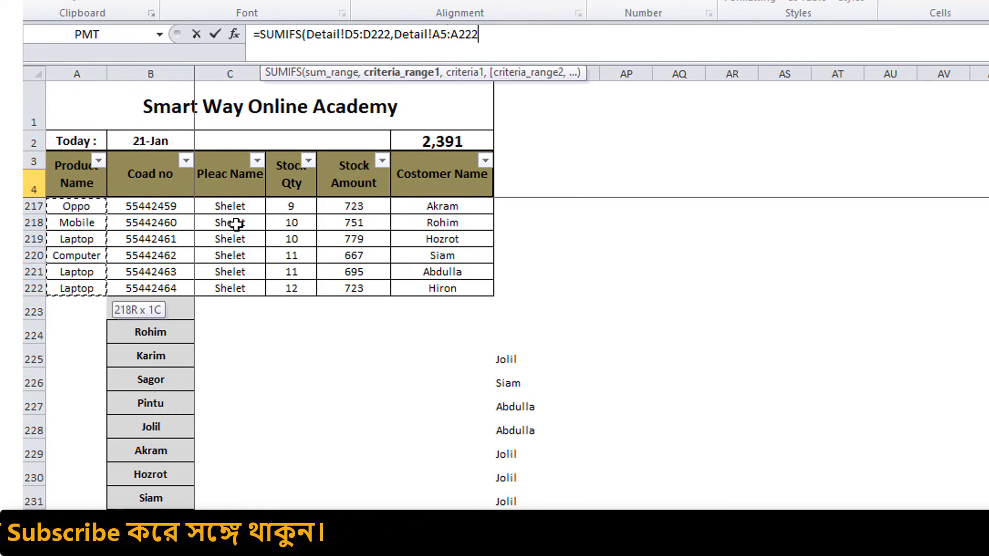
{"action": "type", "text": ","}
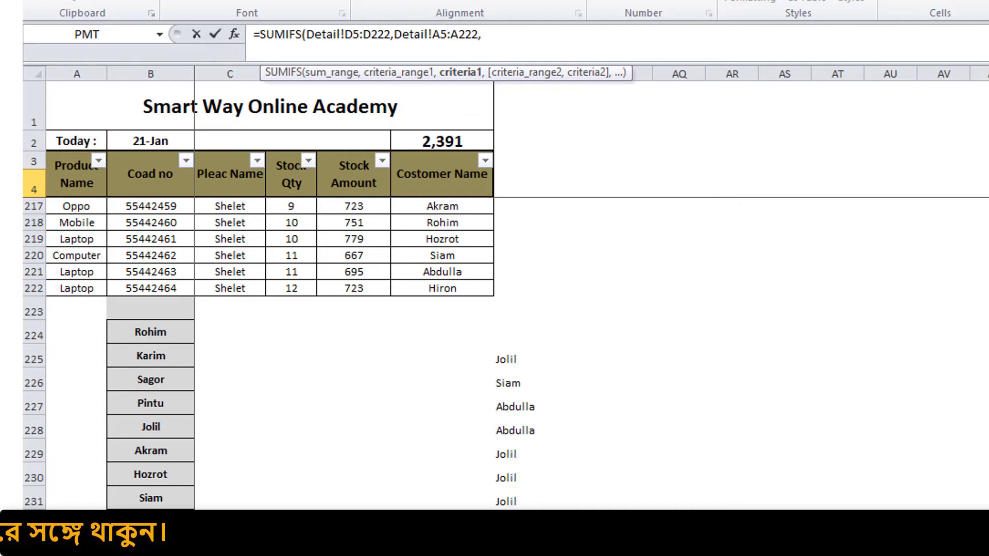
{"action": "key", "text": "ctrl+Page_Up"}
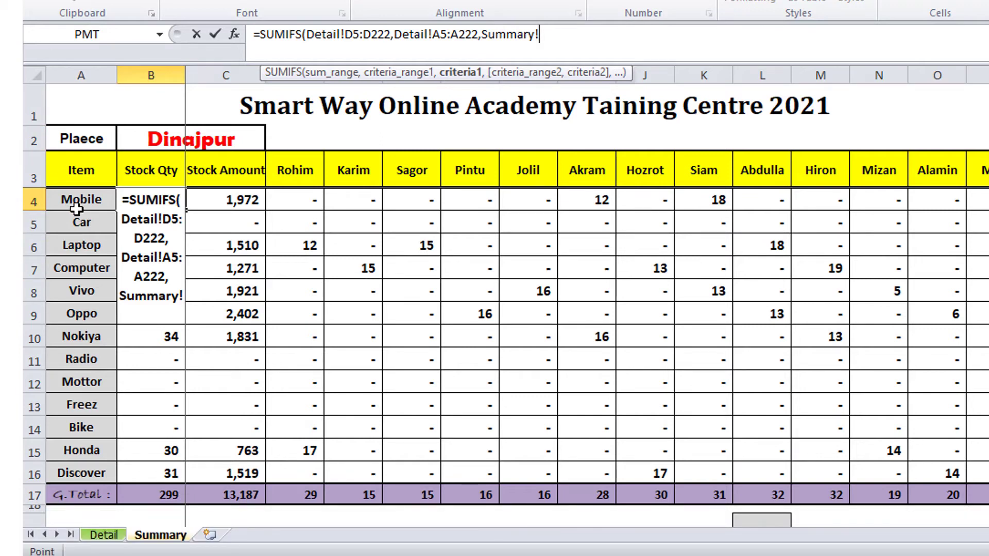
{"action": "left_click", "coordinate": [89, 199]}
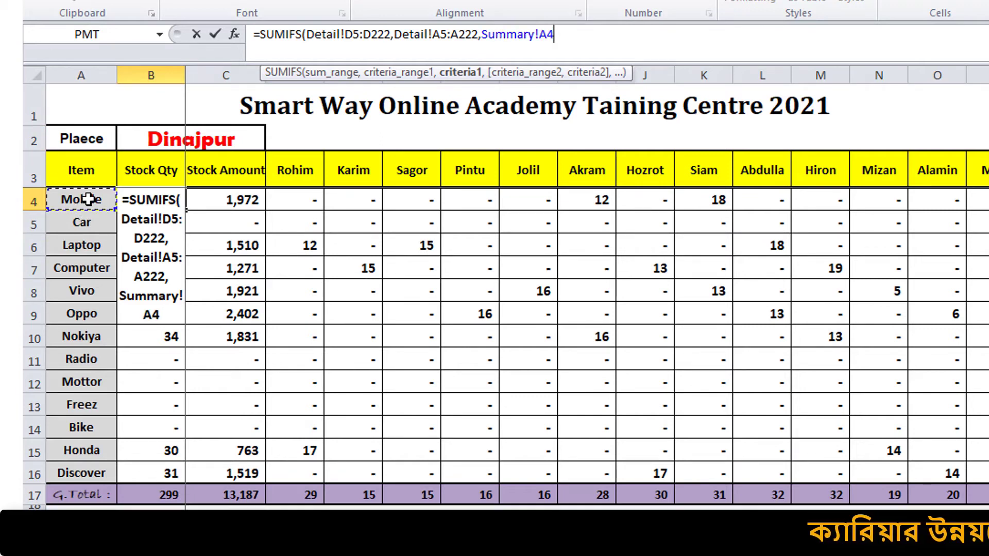
{"action": "type", "text": ","}
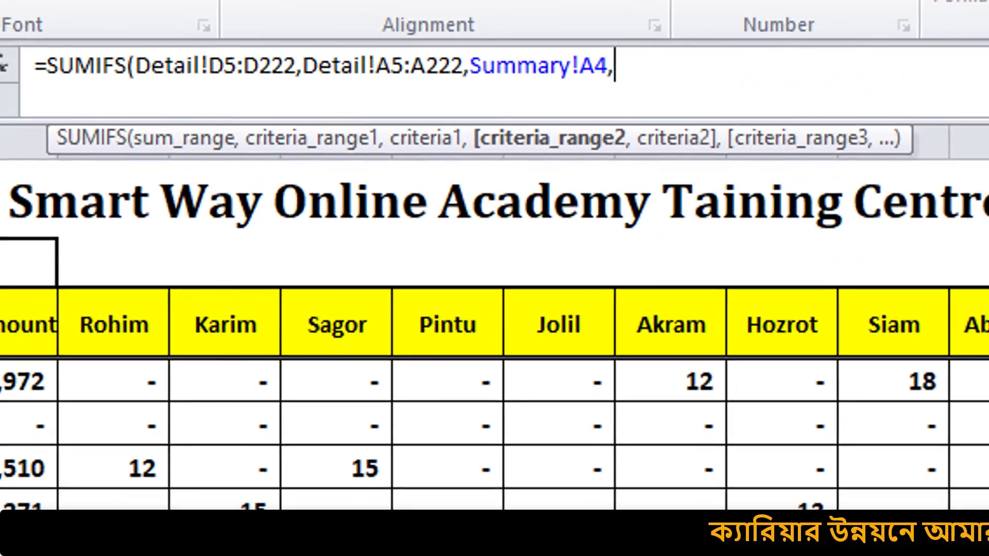
- Add criteria range Detail!C5:C222 matched against the place in Summary!B2
{"action": "left_click", "coordinate": [154, 521]}
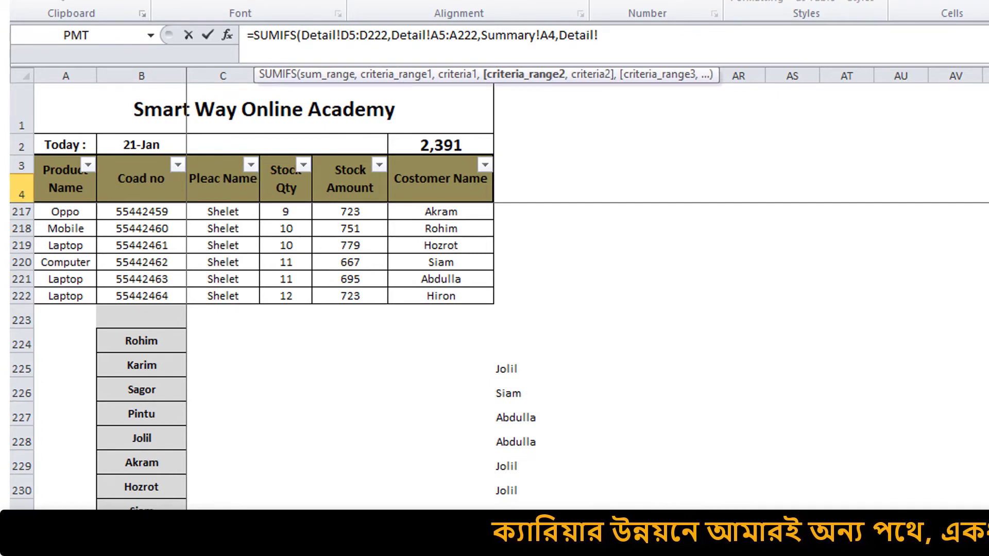
{"action": "scroll", "coordinate": [138, 127], "scroll_direction": "up", "scroll_amount": 20}
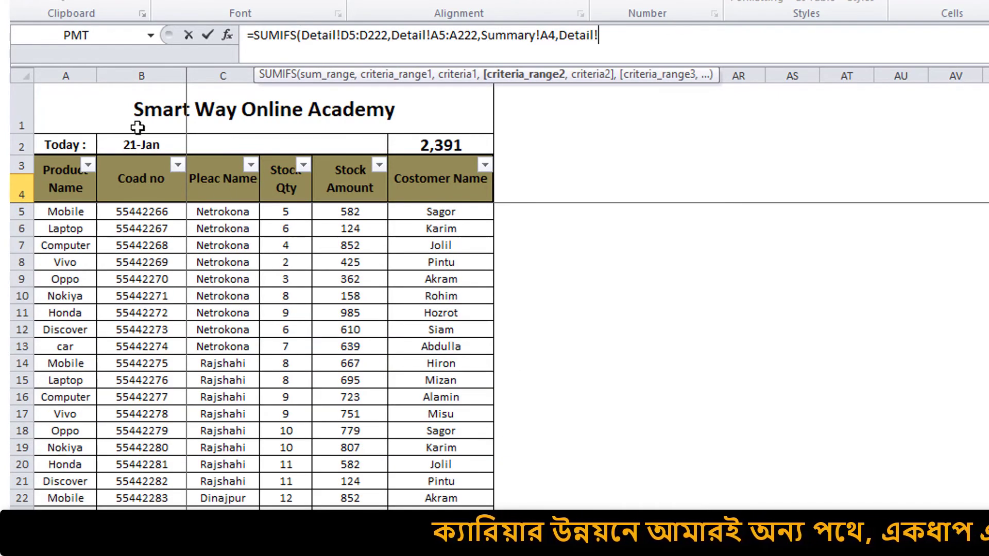
{"action": "left_click", "coordinate": [249, 211]}
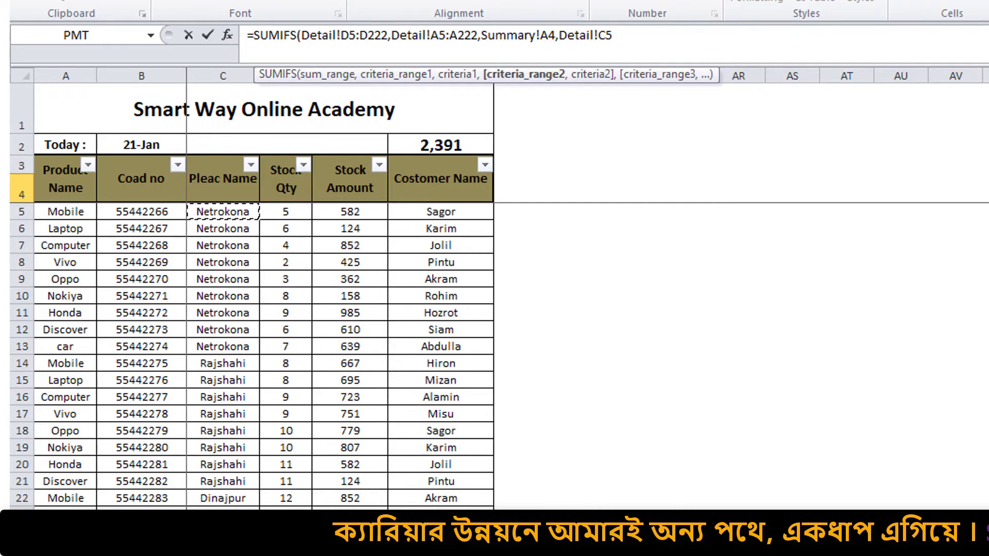
{"action": "scroll", "coordinate": [252, 356], "scroll_direction": "down", "scroll_amount": 20}
{"action": "scroll", "coordinate": [252, 355], "scroll_direction": "down", "scroll_amount": 20}
{"action": "scroll", "coordinate": [253, 356], "scroll_direction": "up", "scroll_amount": 16}
{"action": "scroll", "coordinate": [252, 355], "scroll_direction": "up", "scroll_amount": 2}
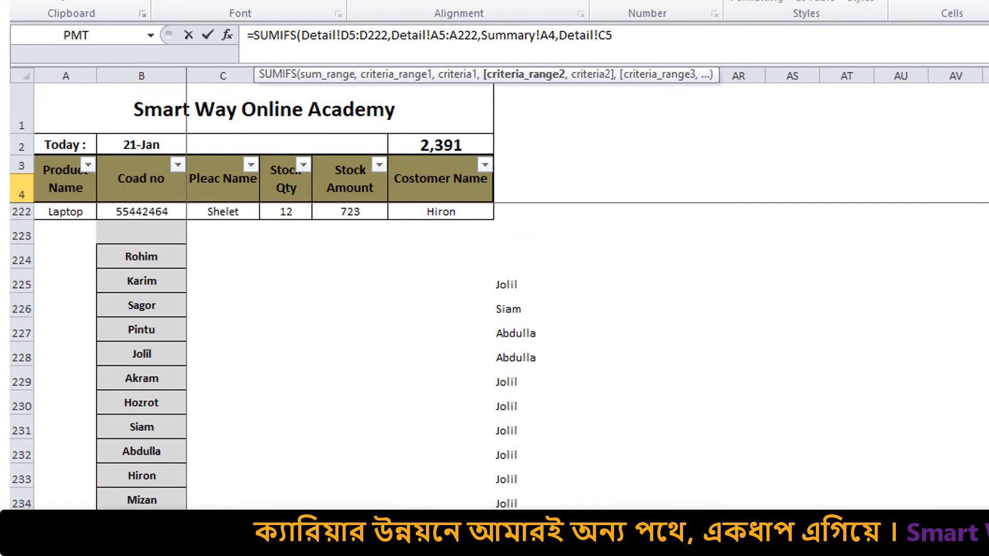
{"action": "left_click", "coordinate": [230, 213], "text": "shift"}
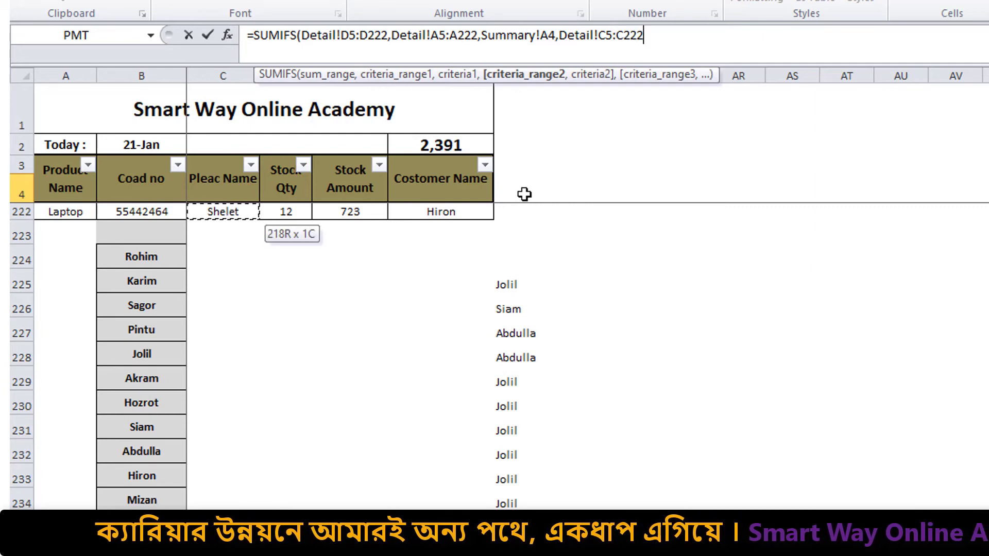
{"action": "type", "text": ","}
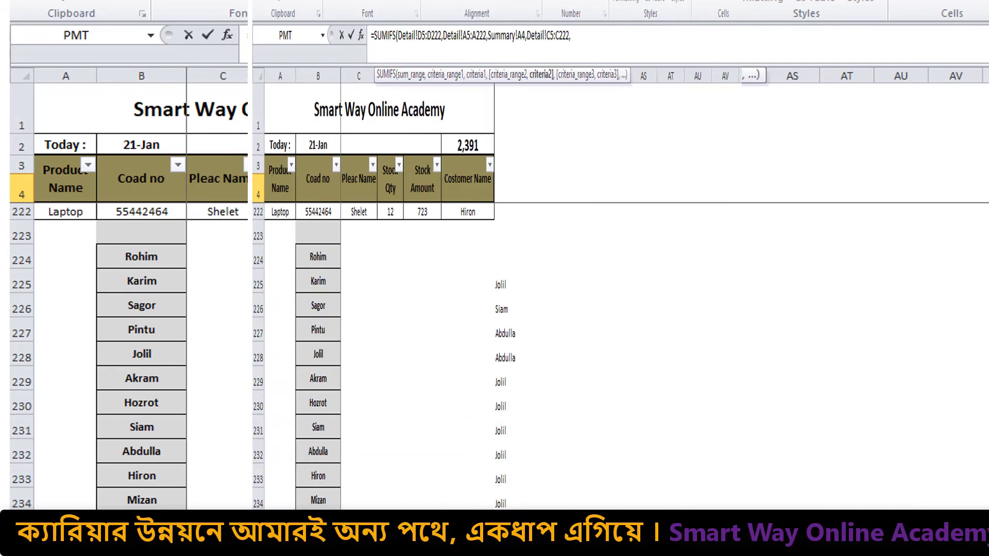
{"action": "key", "text": "ctrl+Page_Up"}
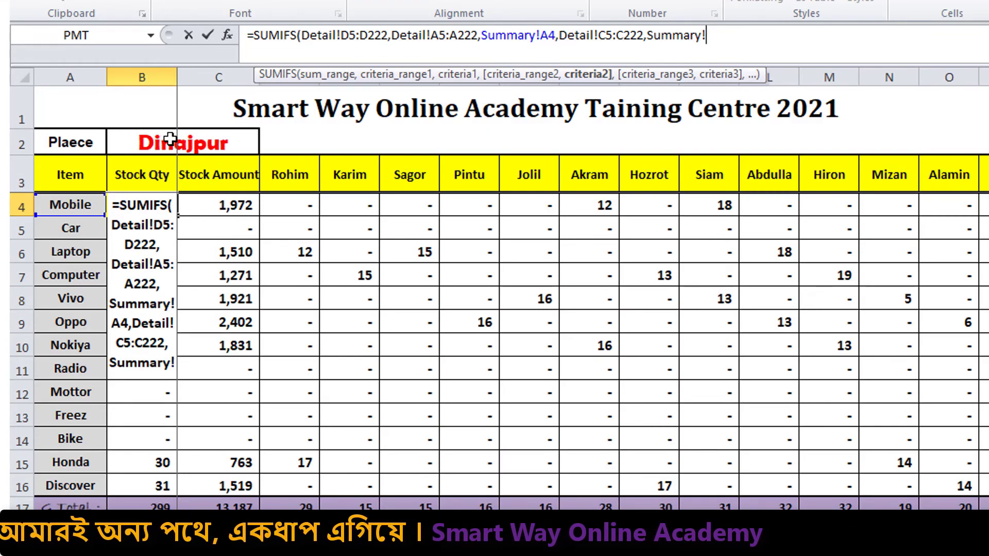
{"action": "left_click", "coordinate": [188, 140]}
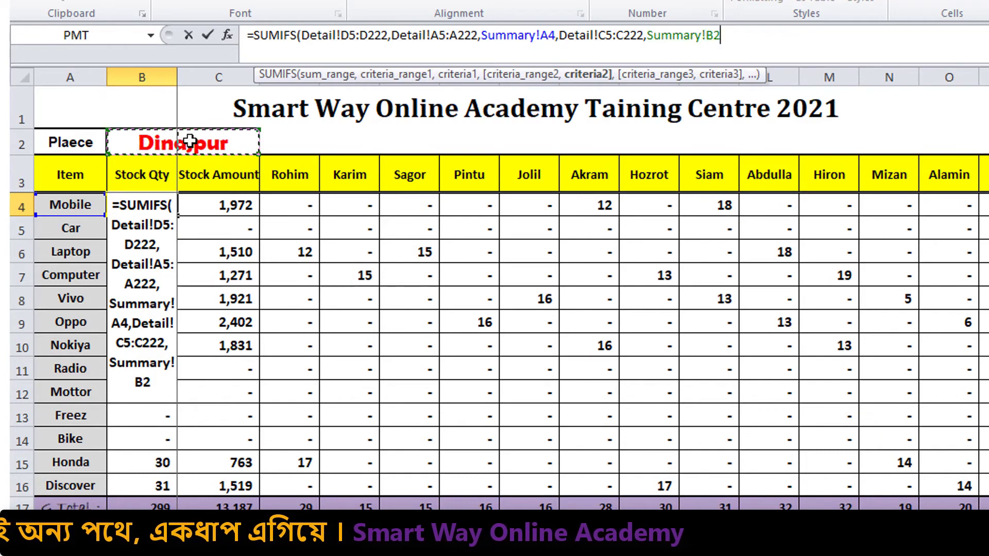
{"action": "type", "text": "0"}
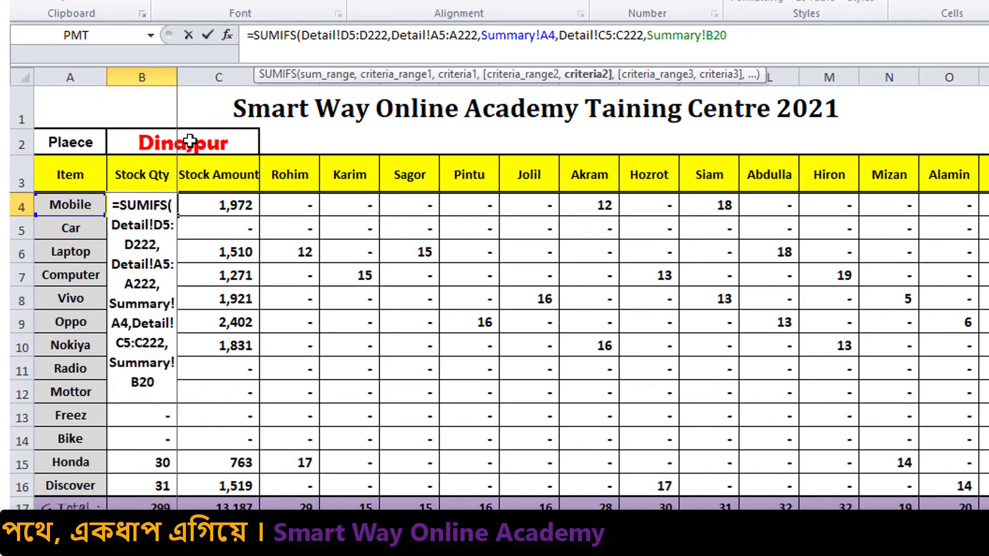
{"action": "key", "text": "BackSpace"}
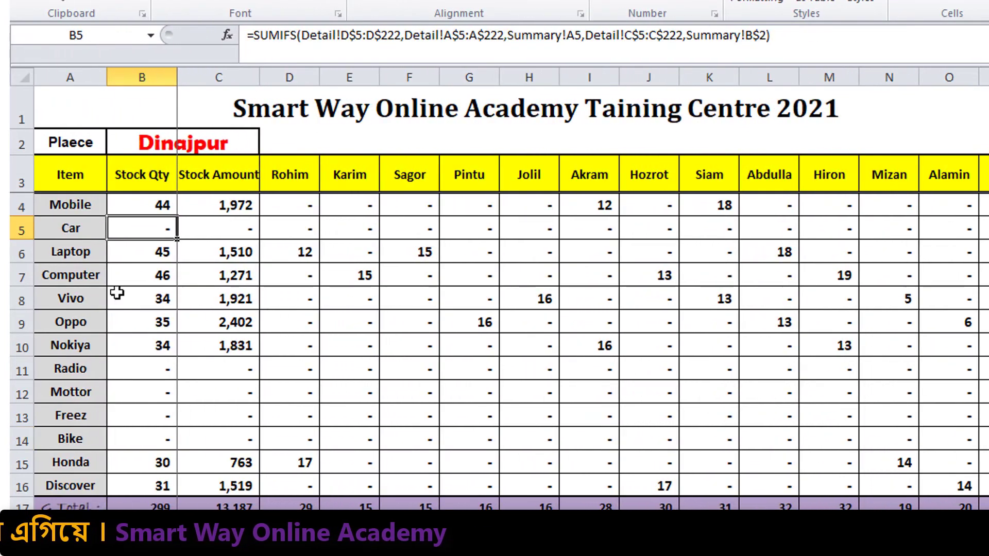
- Check the finished Mobile Stock Qty formula and the cells further down the column
{"action": "left_click", "coordinate": [154, 202]}
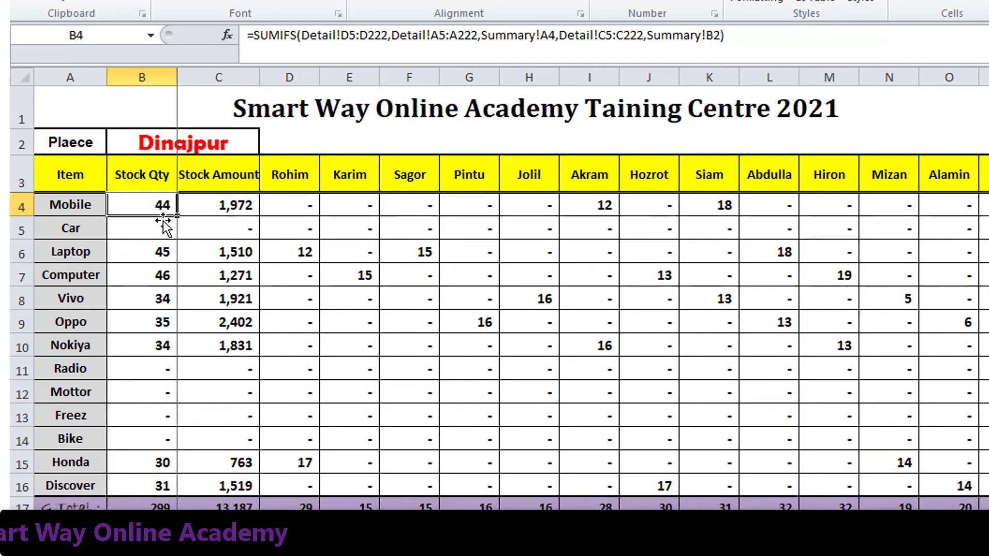
{"action": "left_click", "coordinate": [157, 230]}
{"action": "left_click", "coordinate": [157, 276]}
{"action": "left_click", "coordinate": [165, 369]}
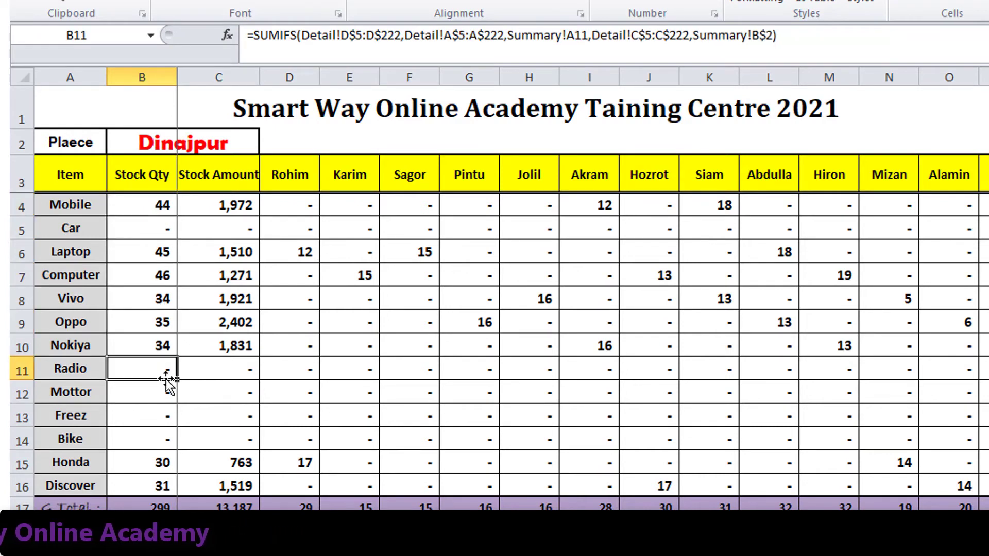
{"action": "left_click", "coordinate": [186, 206]}
{"action": "left_click", "coordinate": [165, 206]}
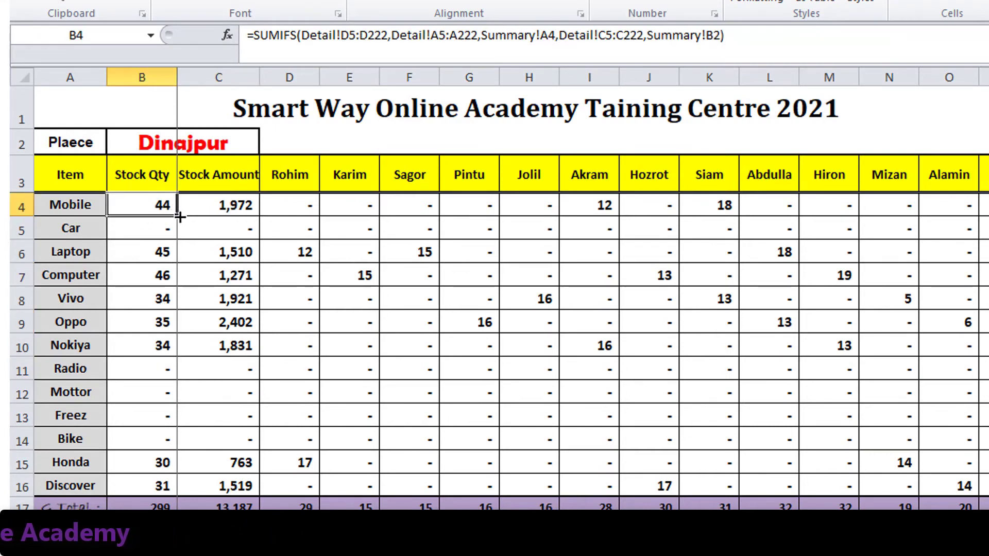
- Fill the Stock Qty formula down to Discover using Fill Without Formatting
{"action": "mouse_move", "coordinate": [179, 219]}
{"action": "left_mouse_down"}
{"action": "mouse_move", "coordinate": [188, 484]}
{"action": "mouse_move", "coordinate": [178, 487]}
{"action": "left_mouse_up"}
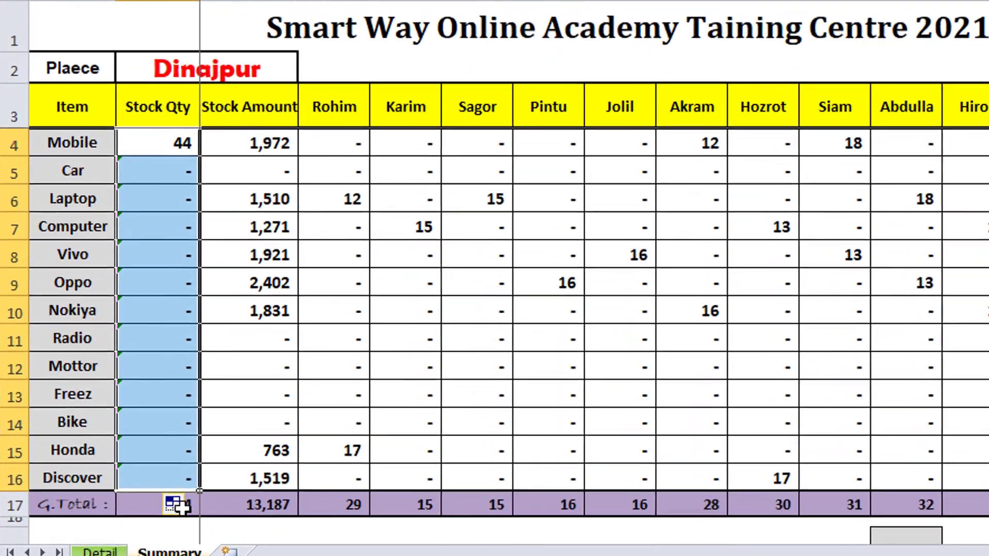
{"action": "left_click", "coordinate": [184, 509]}
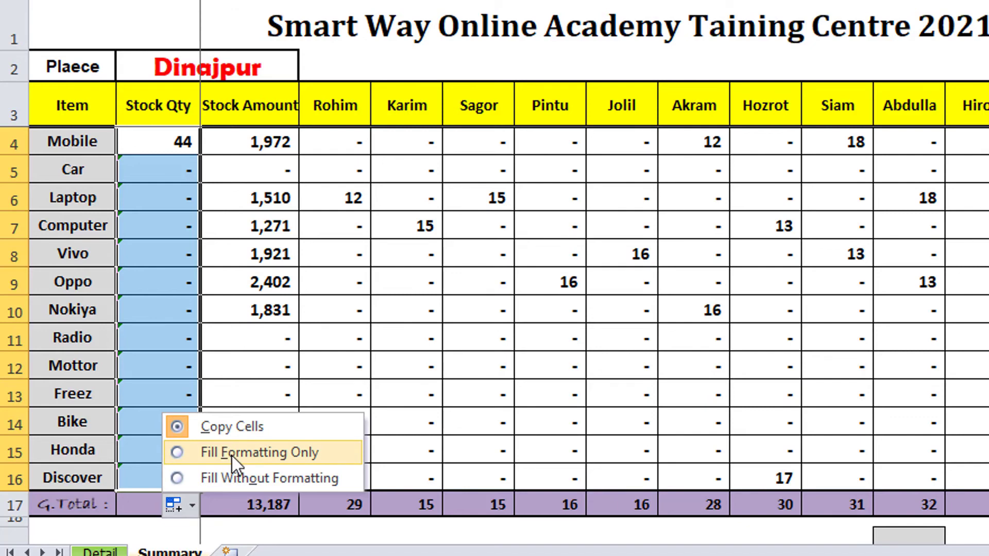
{"action": "left_click", "coordinate": [247, 478]}
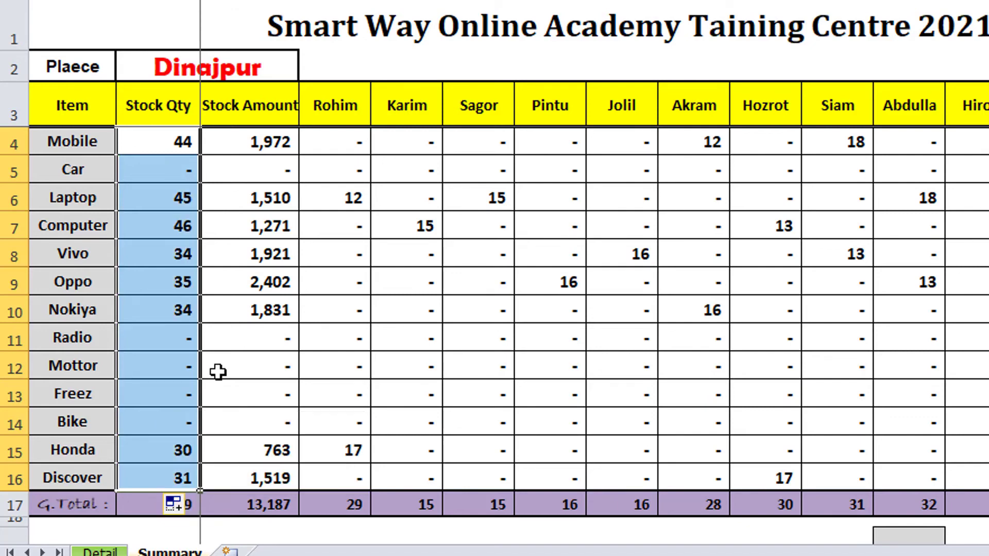
{"action": "left_click", "coordinate": [259, 136]}
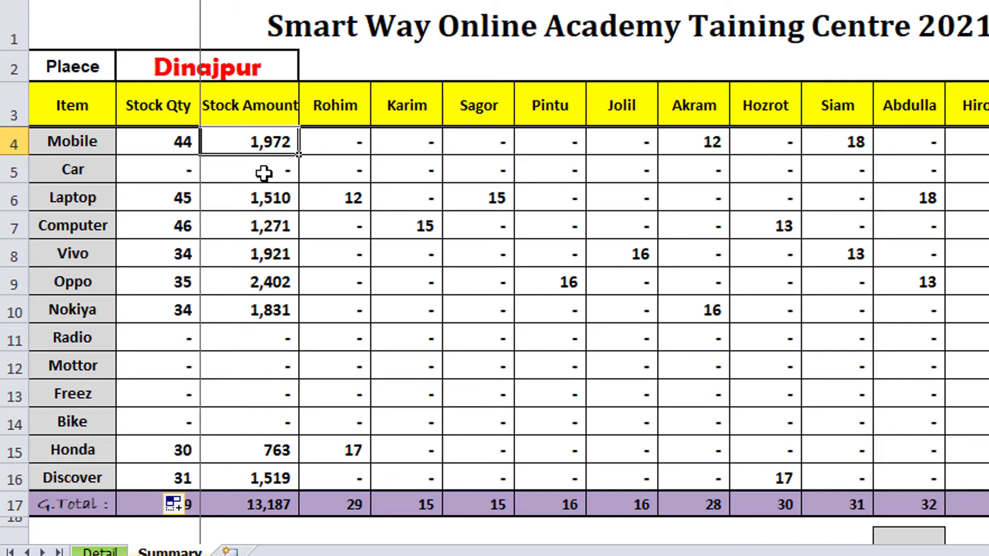
- Start Mobile's Stock Amount SUMIFS with sum range Detail!E5:E222
{"action": "type", "text": "=SU"}
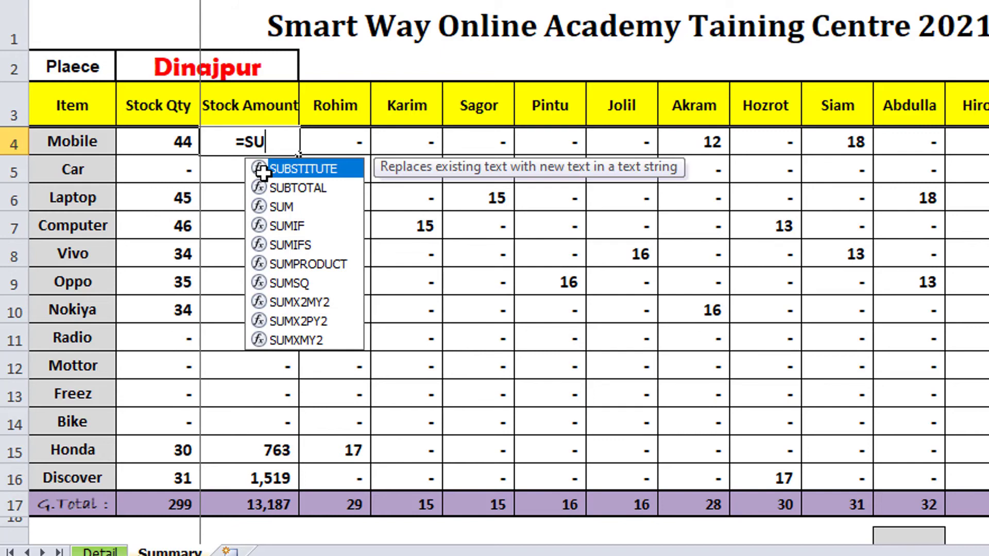
{"action": "type", "text": "M"}
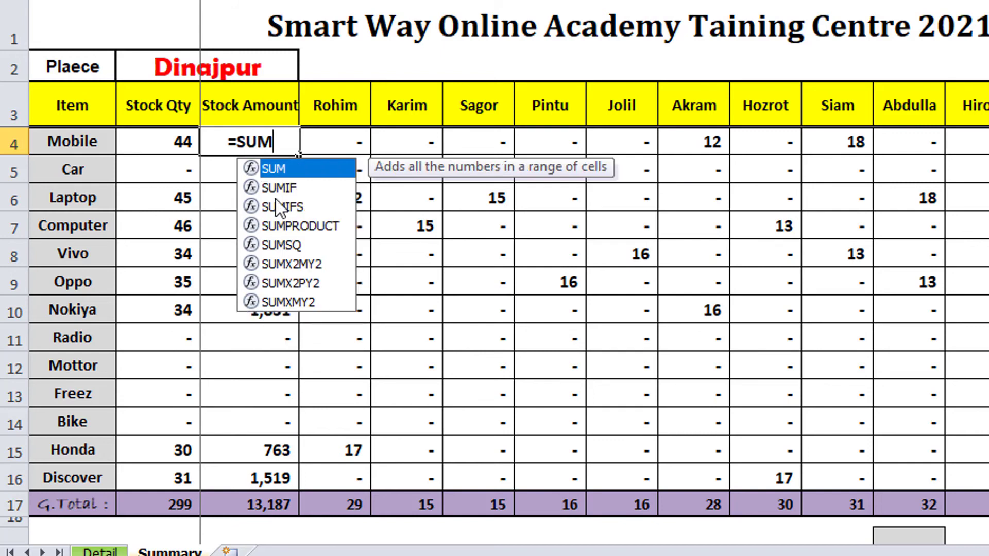
{"action": "double_click", "coordinate": [301, 204]}
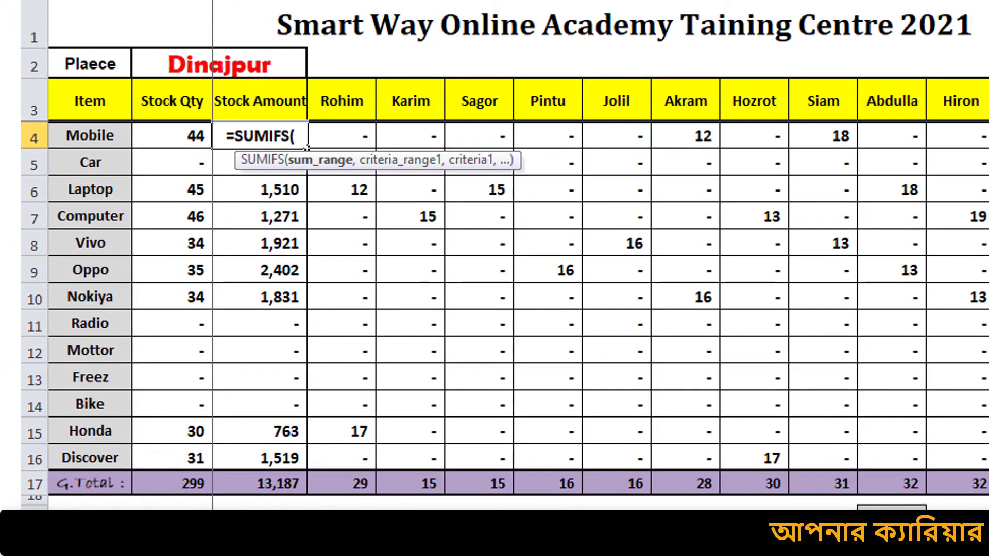
{"action": "key", "text": "ctrl+Page_Up"}
{"action": "scroll", "coordinate": [362, 280], "scroll_direction": "up", "scroll_amount": 5}
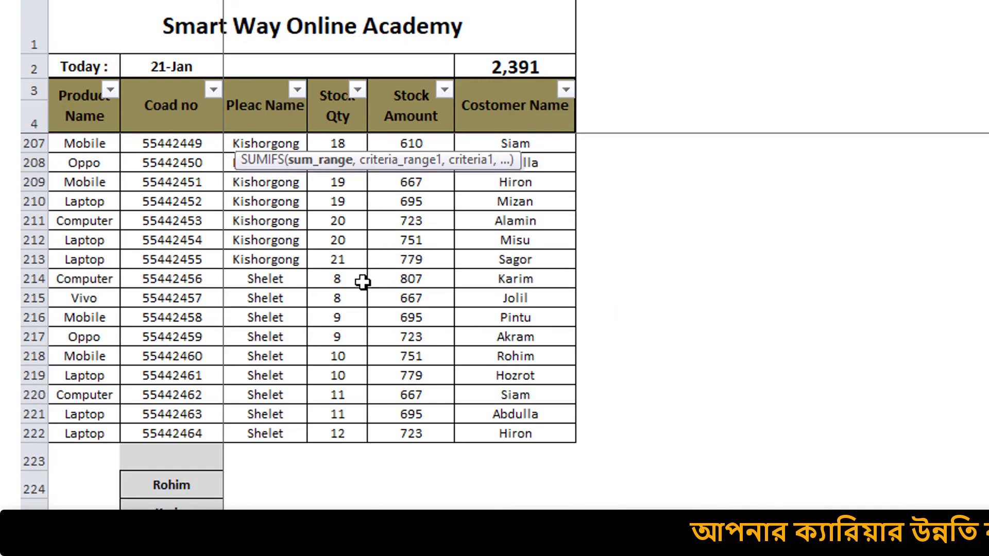
{"action": "scroll", "coordinate": [369, 281], "scroll_direction": "up", "scroll_amount": 11}
{"action": "scroll", "coordinate": [368, 280], "scroll_direction": "up", "scroll_amount": 5}
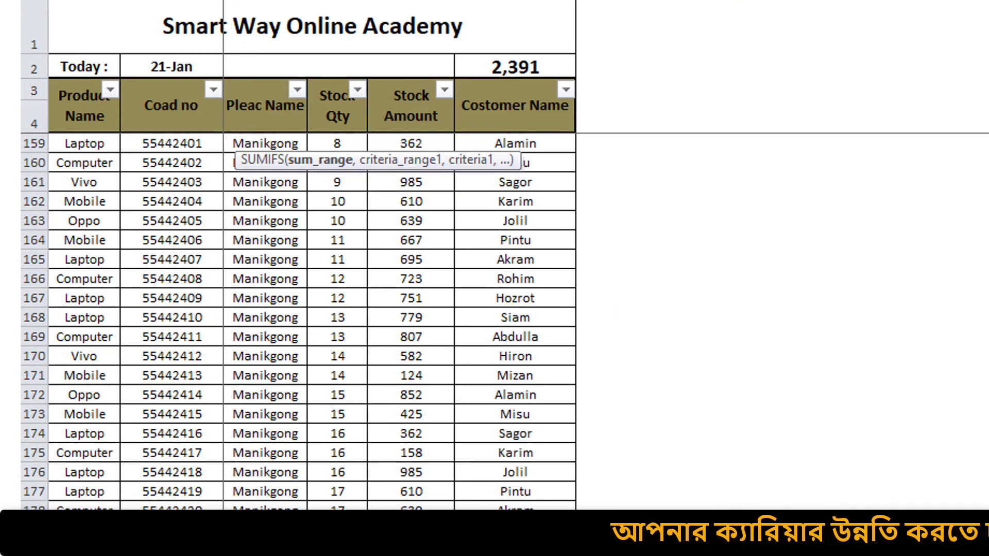
{"action": "scroll", "coordinate": [368, 280], "scroll_direction": "up", "scroll_amount": 20}
{"action": "left_click", "coordinate": [395, 145]}
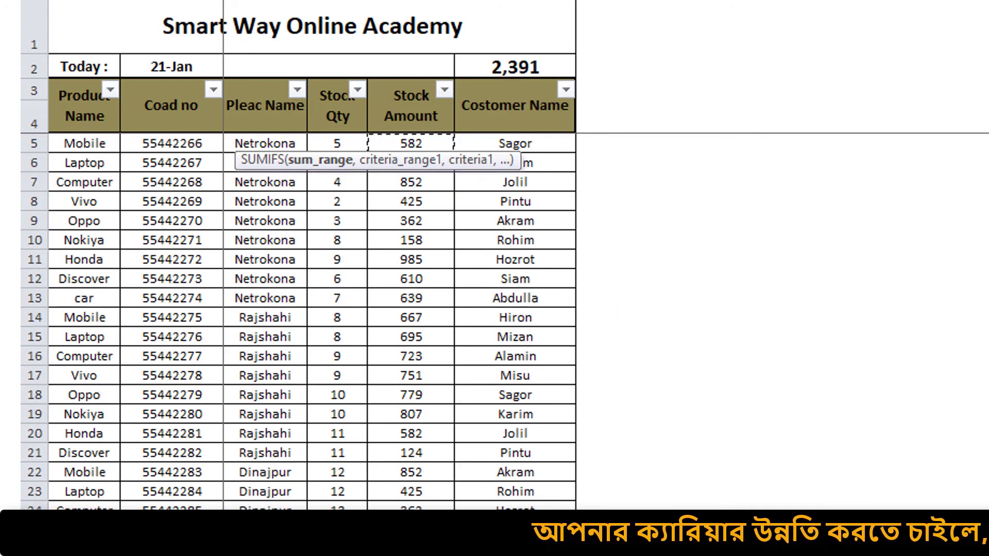
{"action": "scroll", "coordinate": [369, 280], "scroll_direction": "down", "scroll_amount": 20}
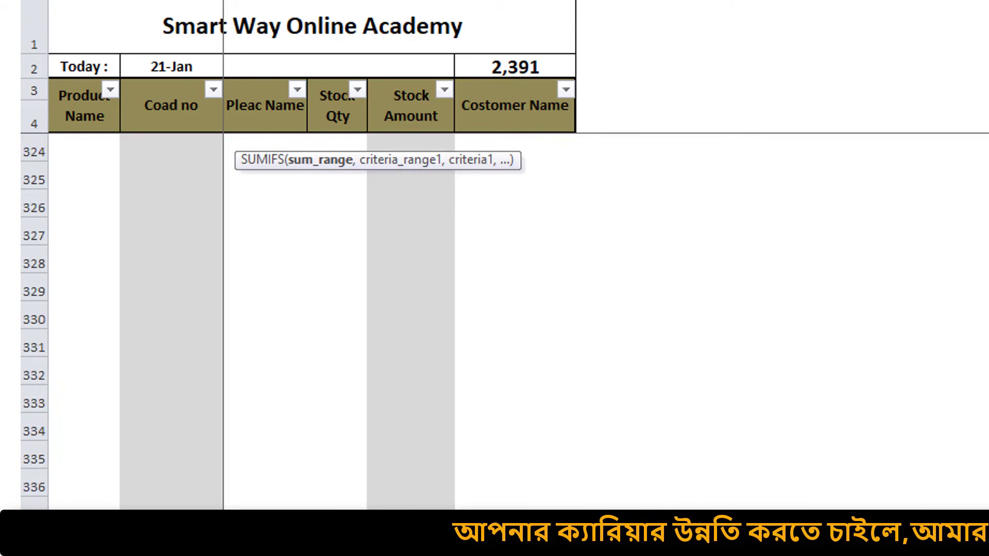
{"action": "scroll", "coordinate": [369, 280], "scroll_direction": "down", "scroll_amount": 1}
{"action": "scroll", "coordinate": [368, 280], "scroll_direction": "up", "scroll_amount": 3}
{"action": "scroll", "coordinate": [369, 281], "scroll_direction": "up", "scroll_amount": 20}
{"action": "scroll", "coordinate": [368, 280], "scroll_direction": "up", "scroll_amount": 5}
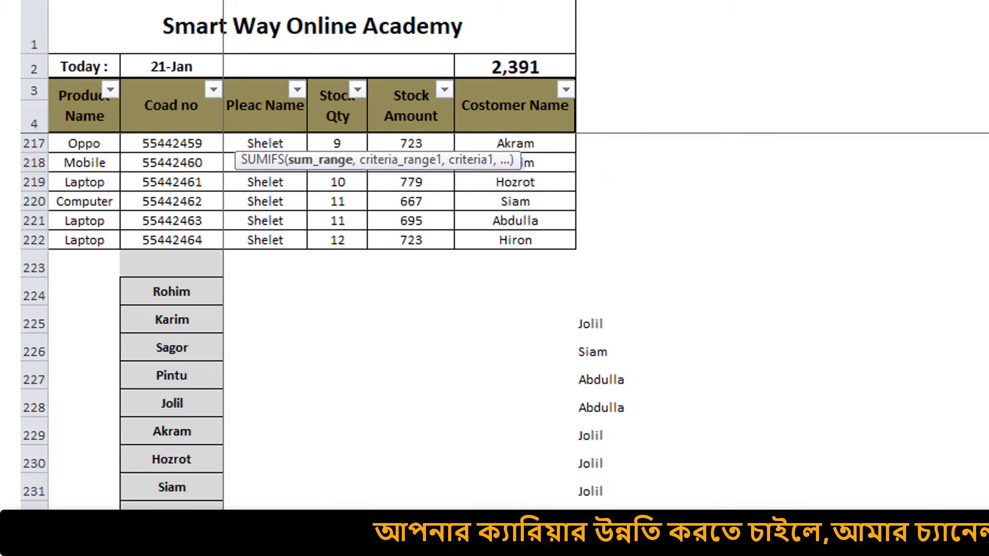
{"action": "left_click", "coordinate": [432, 242], "text": "shift"}
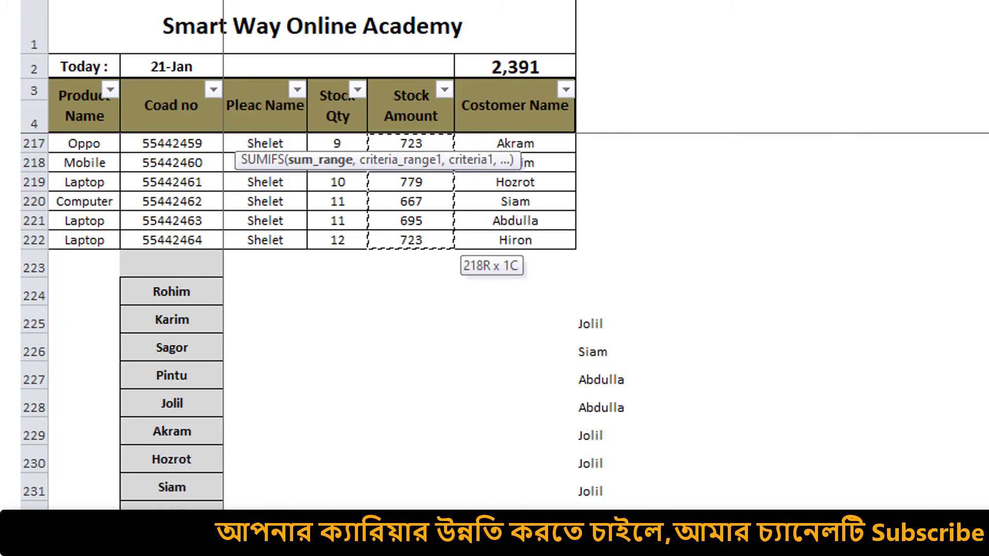
{"action": "key", "text": "Return"}
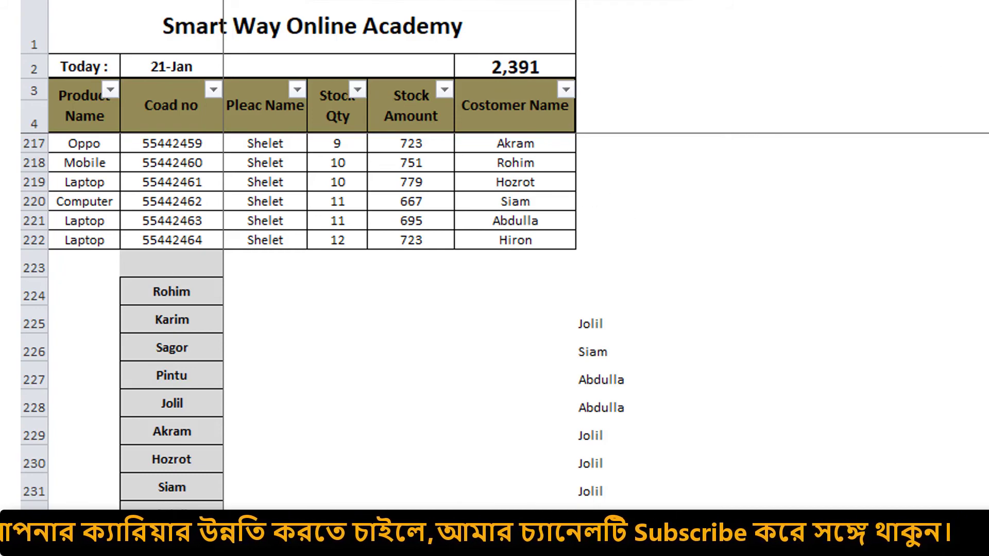
- Add Detail!A5:A222 as the product criteria range
{"action": "key", "text": "ctrl+Home"}
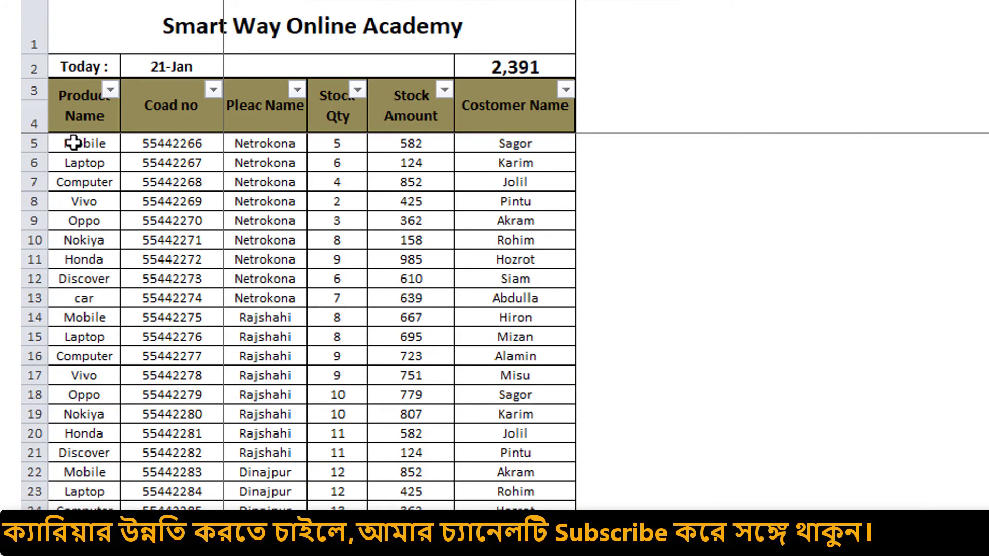
{"action": "key", "text": "ctrl+c"}
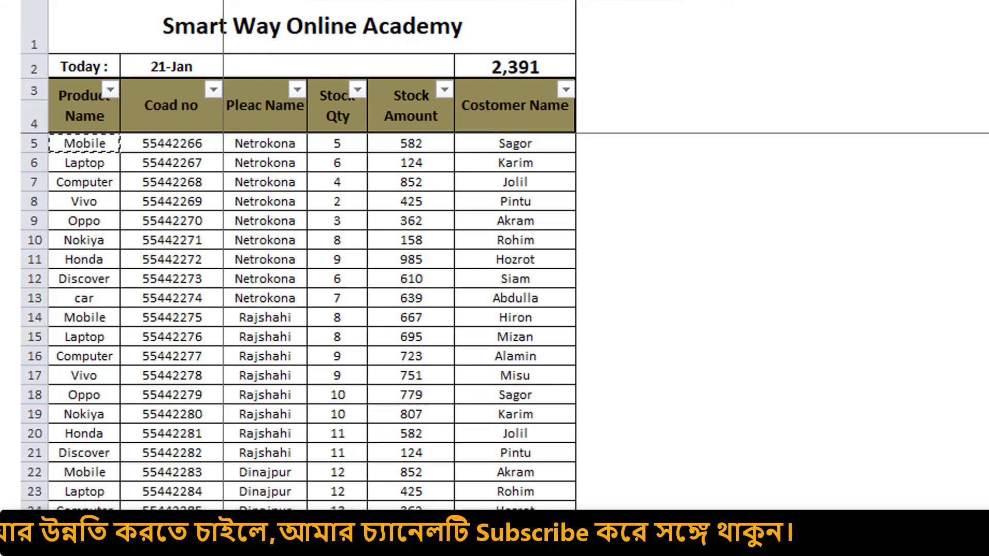
{"action": "scroll", "coordinate": [310, 320], "scroll_direction": "down", "scroll_amount": 2}
{"action": "scroll", "coordinate": [309, 320], "scroll_direction": "down", "scroll_amount": 20}
{"action": "scroll", "coordinate": [309, 320], "scroll_direction": "down", "scroll_amount": 19}
{"action": "scroll", "coordinate": [309, 320], "scroll_direction": "down", "scroll_amount": 19}
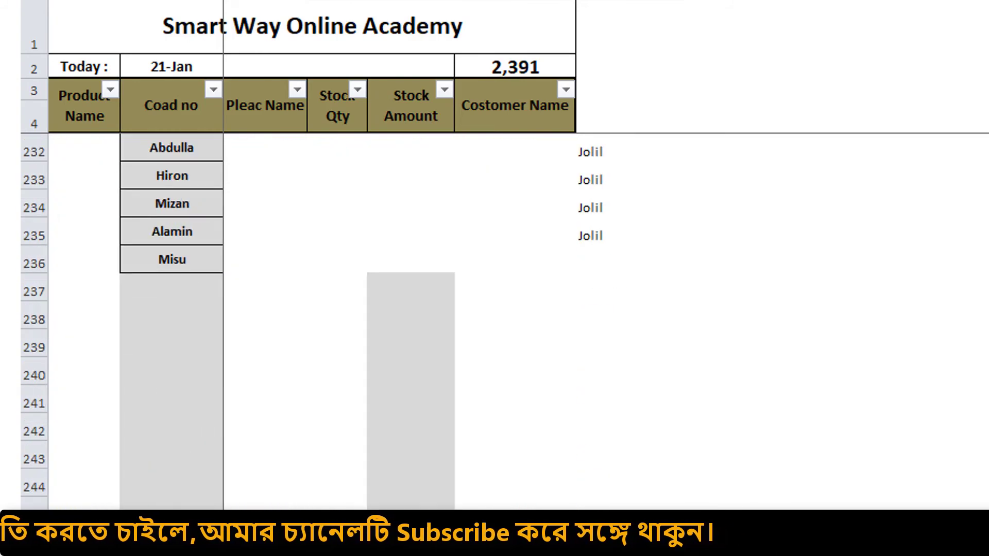
{"action": "scroll", "coordinate": [309, 319], "scroll_direction": "up", "scroll_amount": 5}
{"action": "left_click_drag", "start_coordinate": [69, 171], "coordinate": [89, 241]}
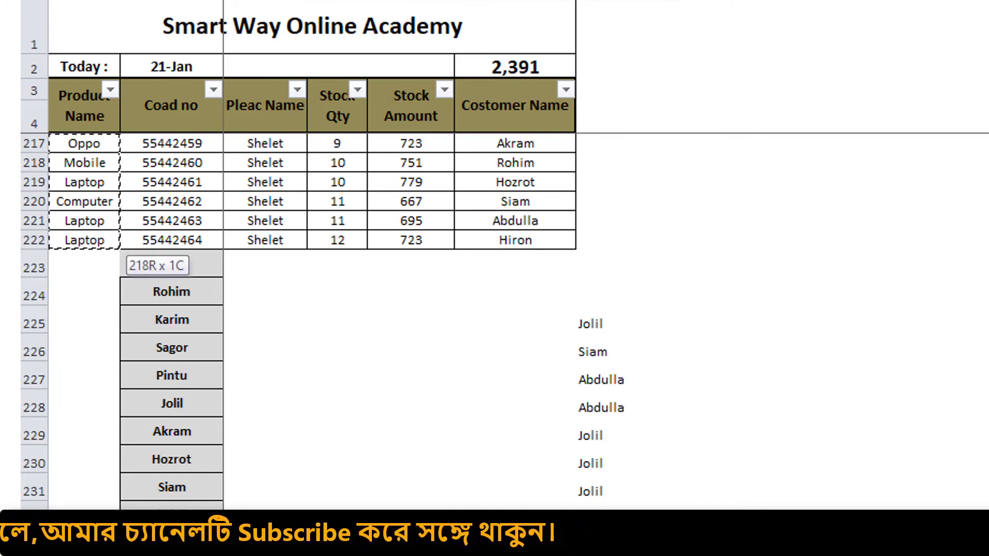
{"action": "type", "text": ",Detail!A5:A222,"}
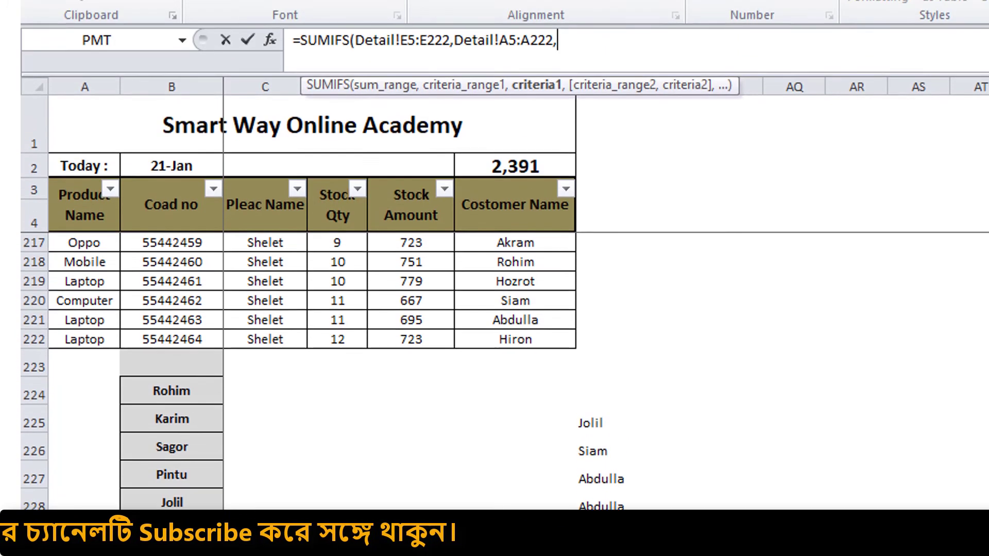
{"action": "key", "text": "ctrl+Page_Up"}
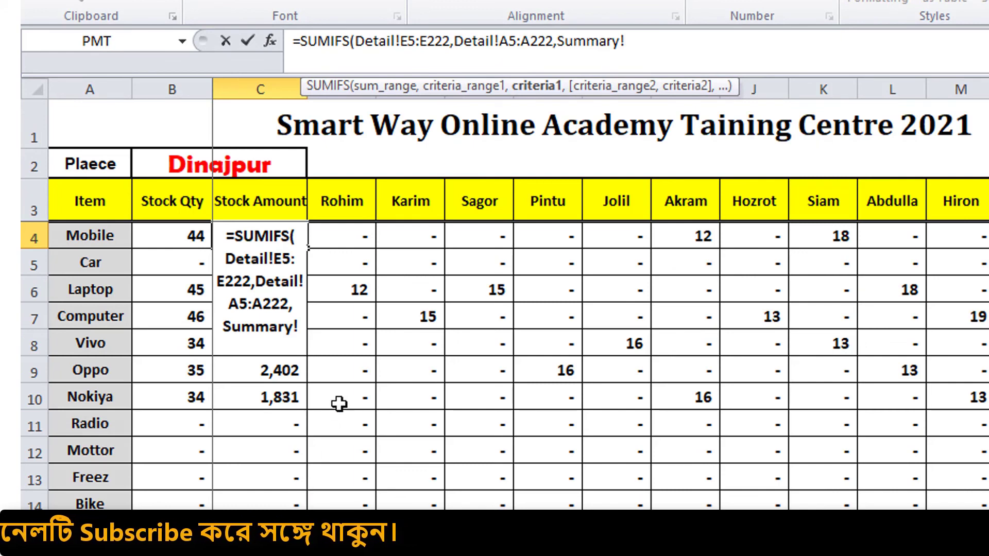
- Use the Mobile item in A4 as criterion and add Detail!C5:C222 as the place range
{"action": "left_click", "coordinate": [97, 237]}
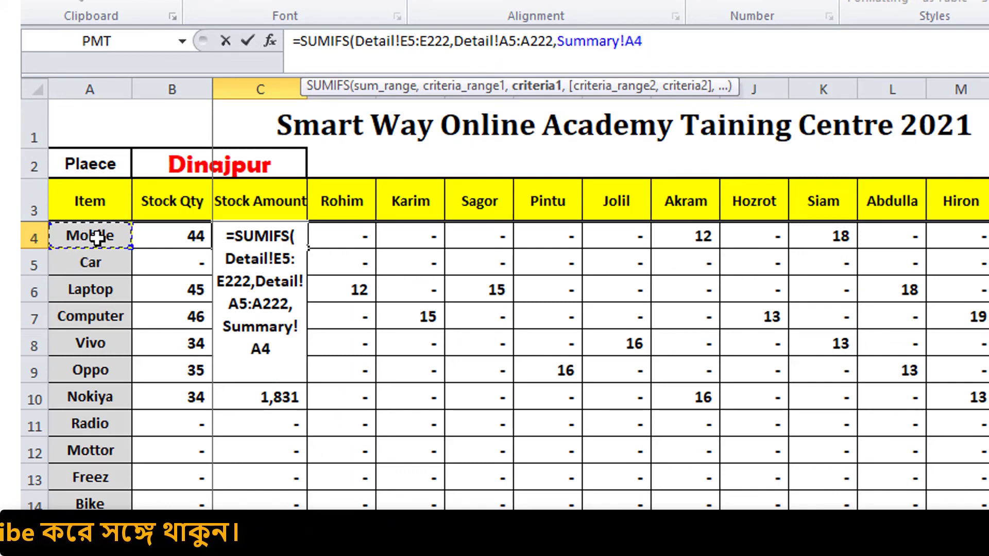
{"action": "type", "text": ","}
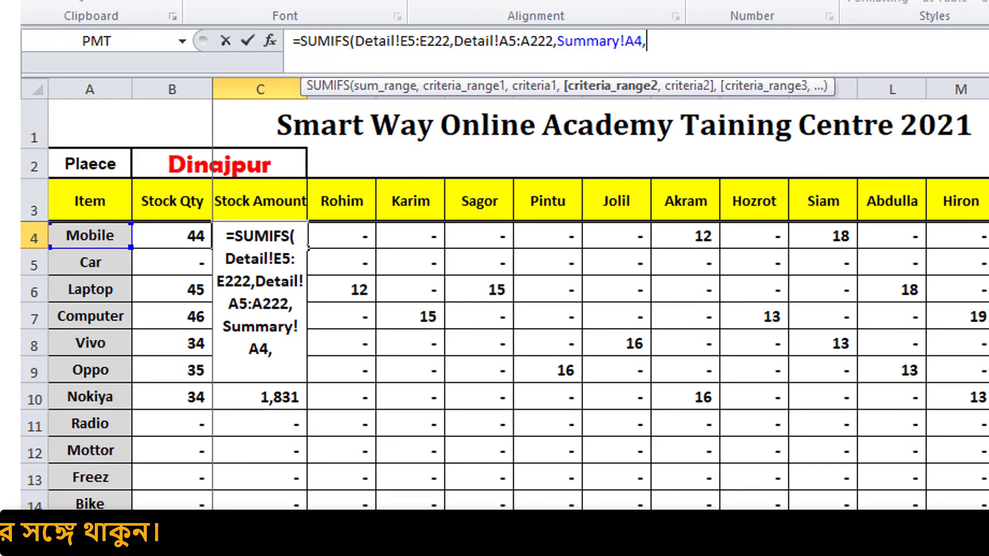
{"action": "key", "text": "ctrl+Page_Up"}
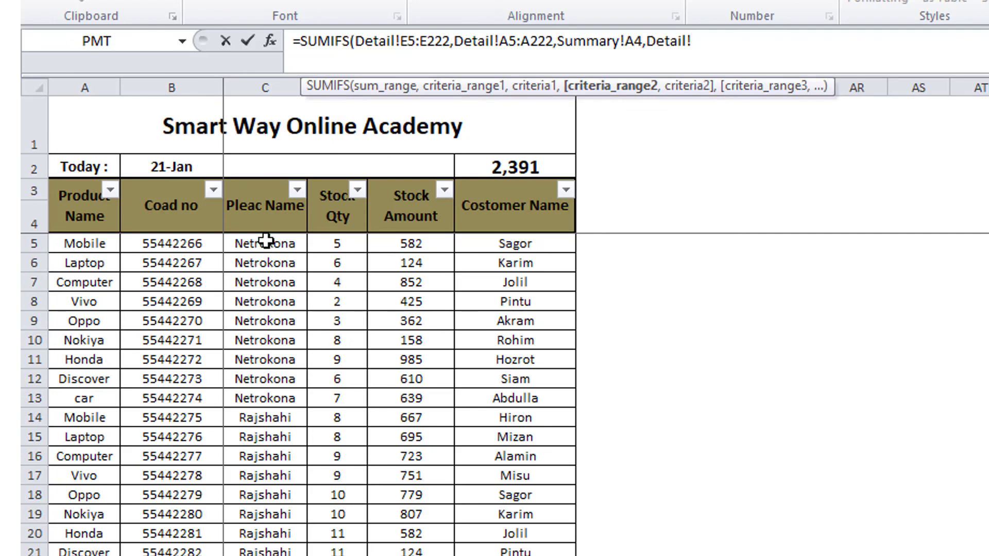
{"action": "mouse_move", "coordinate": [265, 239]}
{"action": "left_mouse_down"}
{"action": "mouse_move", "coordinate": [265, 509]}
{"action": "mouse_move", "coordinate": [172, 509]}
{"action": "left_mouse_up"}
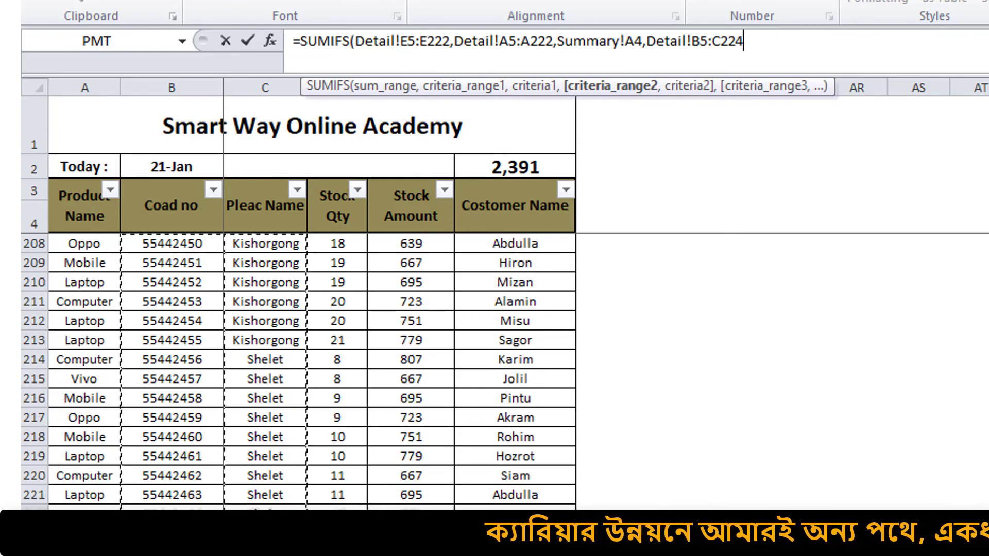
{"action": "left_click_drag", "start_coordinate": [171, 509], "coordinate": [257, 423]}
{"action": "left_click", "coordinate": [768, 34]}
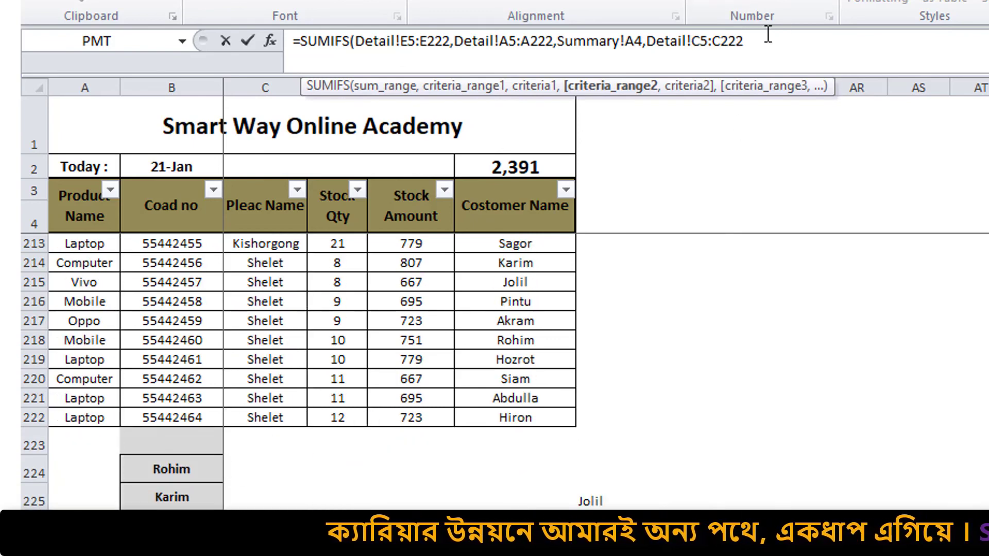
- Match the place against Summary!B2 and enter the formula, giving Mobile 1,972
{"action": "type", "text": ","}
{"action": "key", "text": "ctrl+Page_Up"}
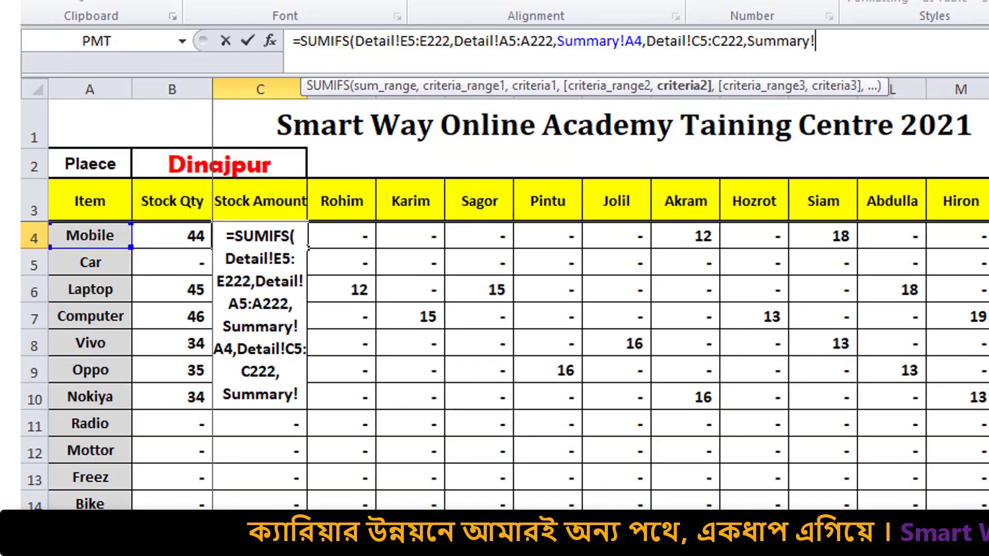
{"action": "left_click", "coordinate": [235, 159]}
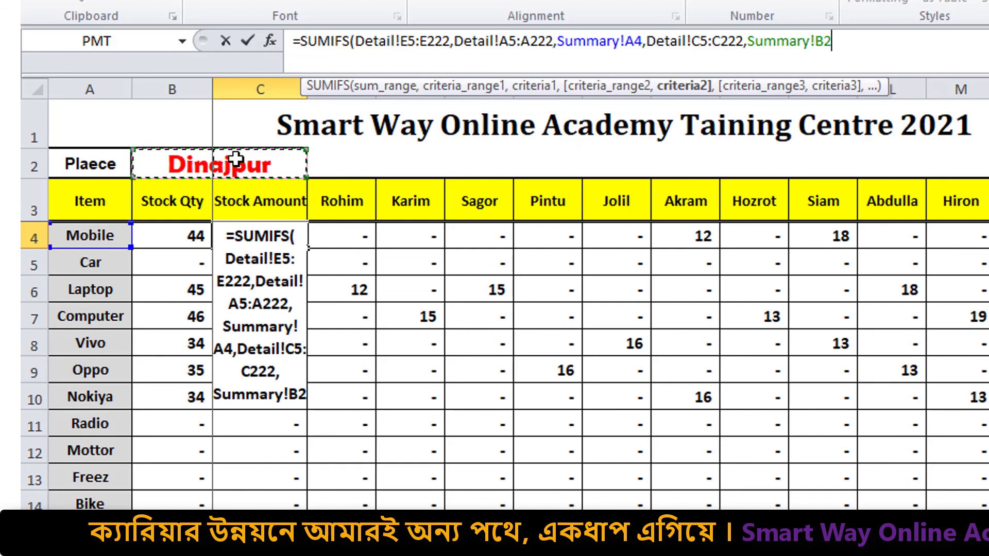
{"action": "type", "text": ")"}
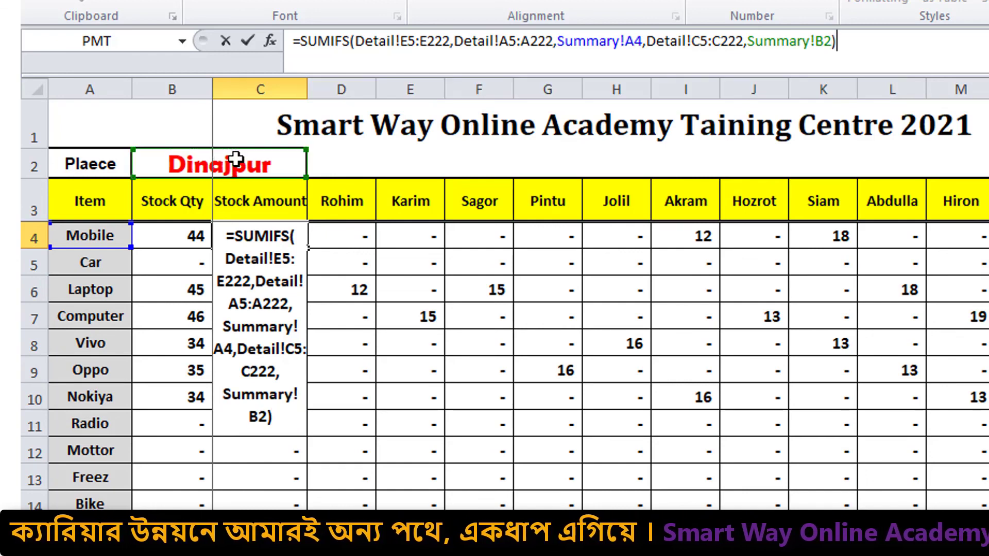
{"action": "key", "text": "Return"}
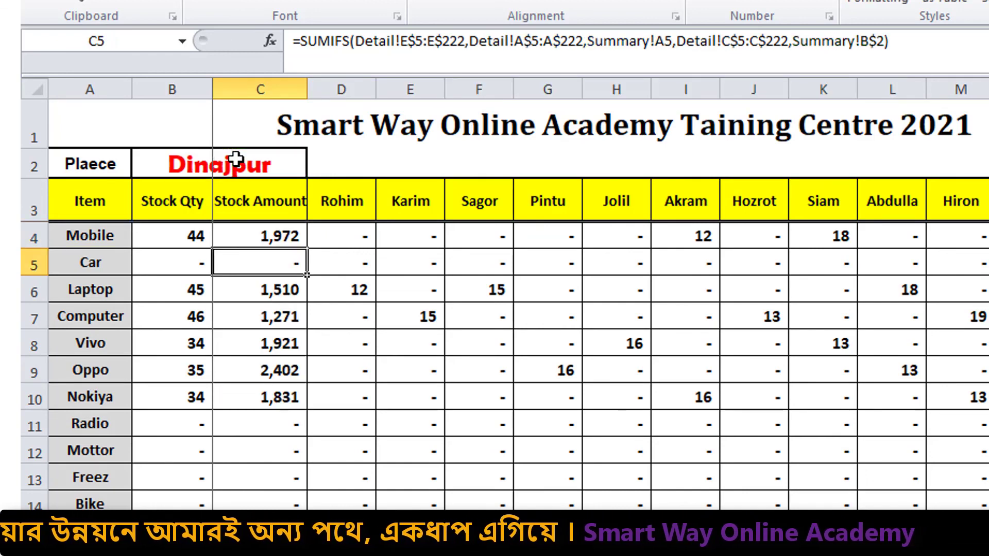
- Fill the Stock Amount formula down to Discover, e.g. Nokiya 1,831, Honda 763, Discover 1,519
{"action": "left_click", "coordinate": [301, 236]}
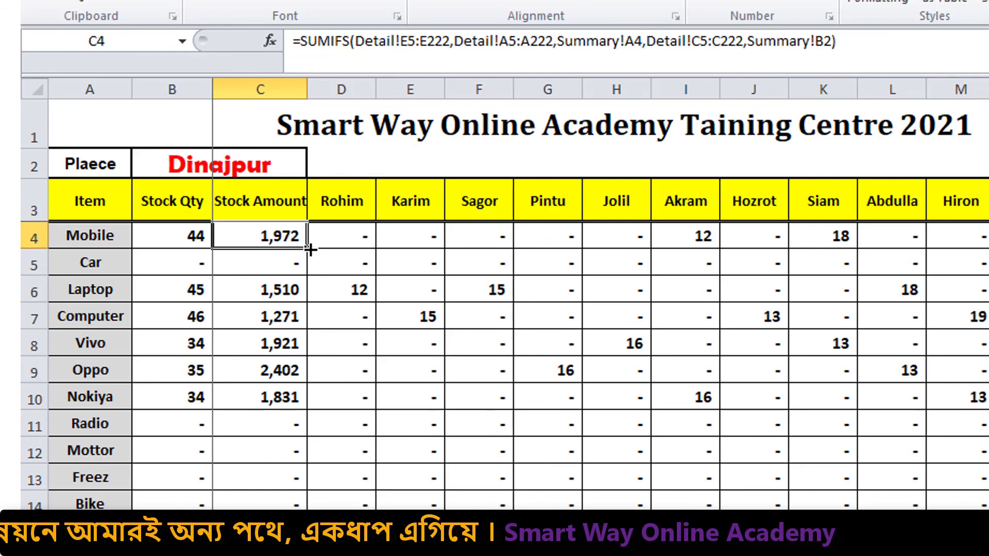
{"action": "left_click_drag", "start_coordinate": [308, 249], "coordinate": [312, 554]}
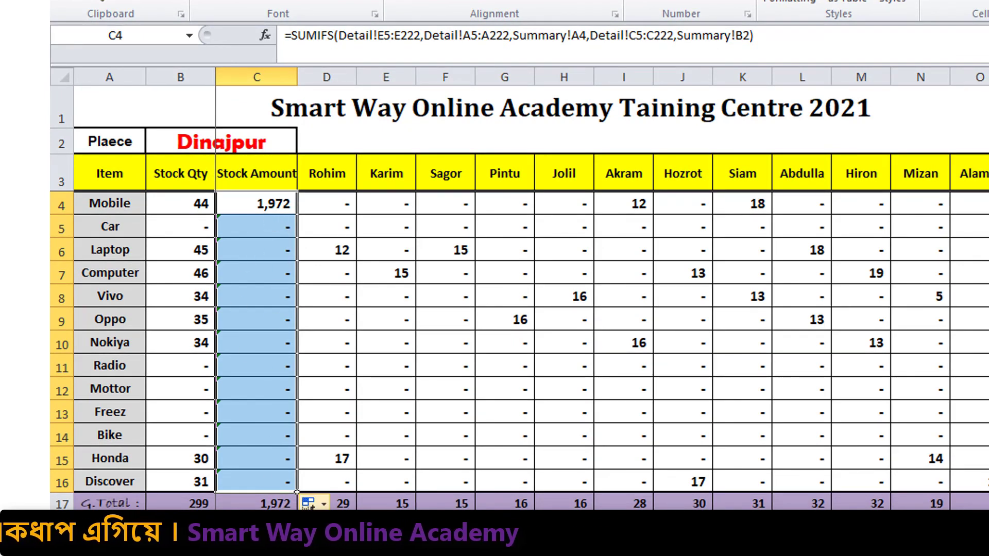
{"action": "left_click", "coordinate": [314, 503]}
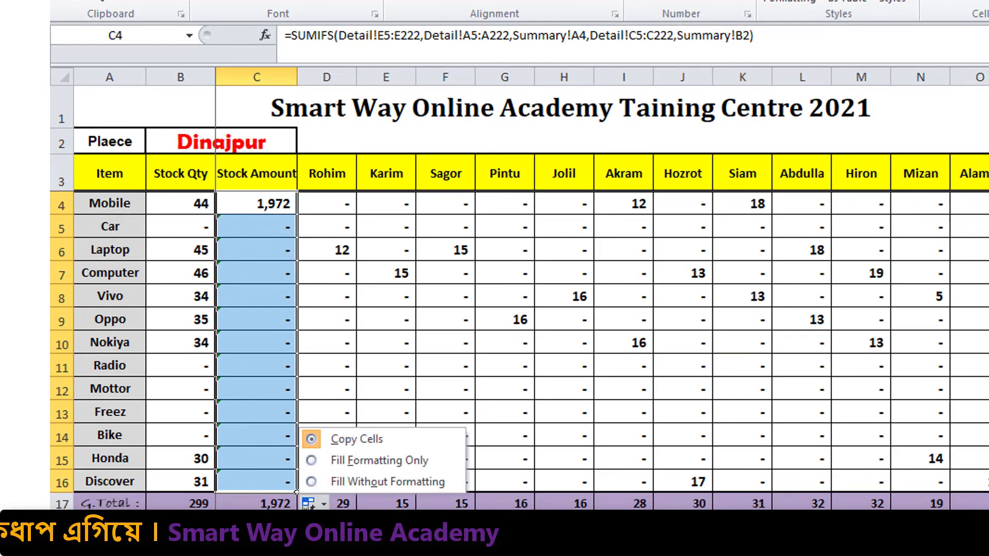
{"action": "left_click", "coordinate": [359, 460]}
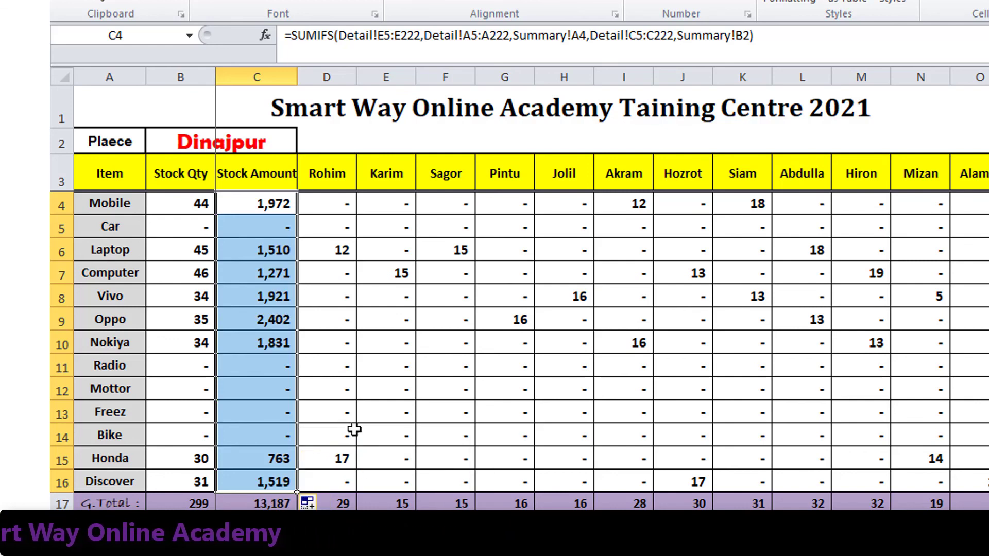
{"action": "left_click", "coordinate": [324, 208]}
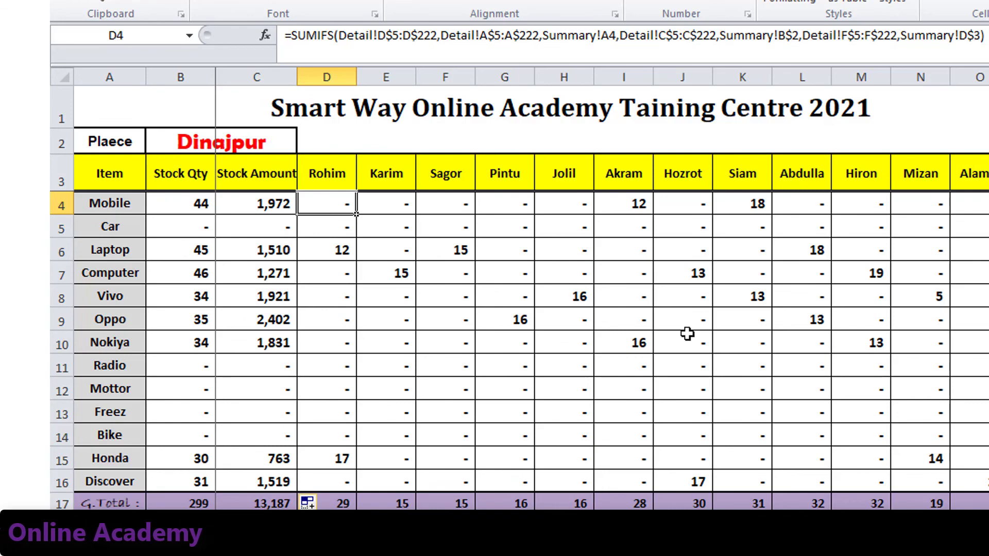